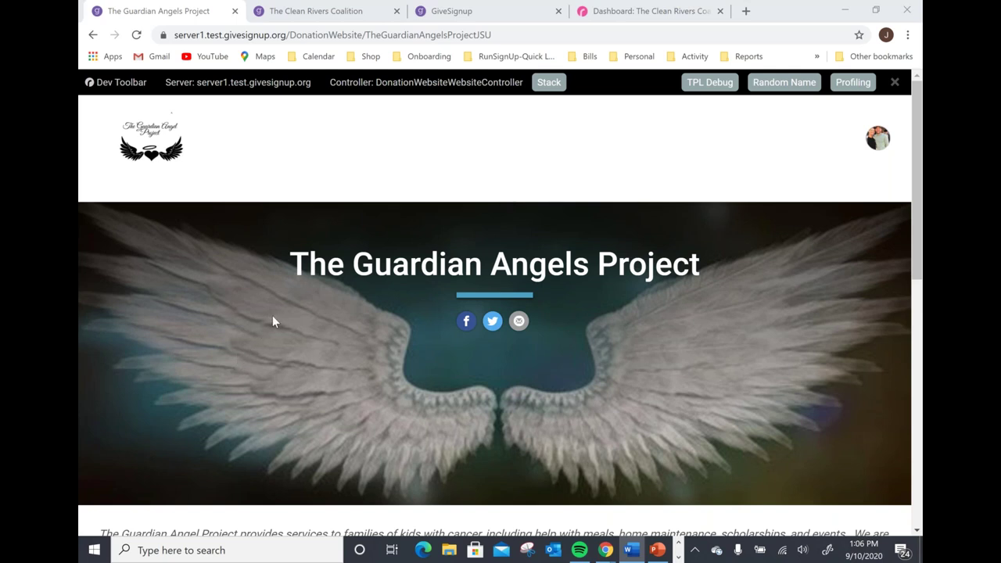
scroll(272, 316, "down", 6)
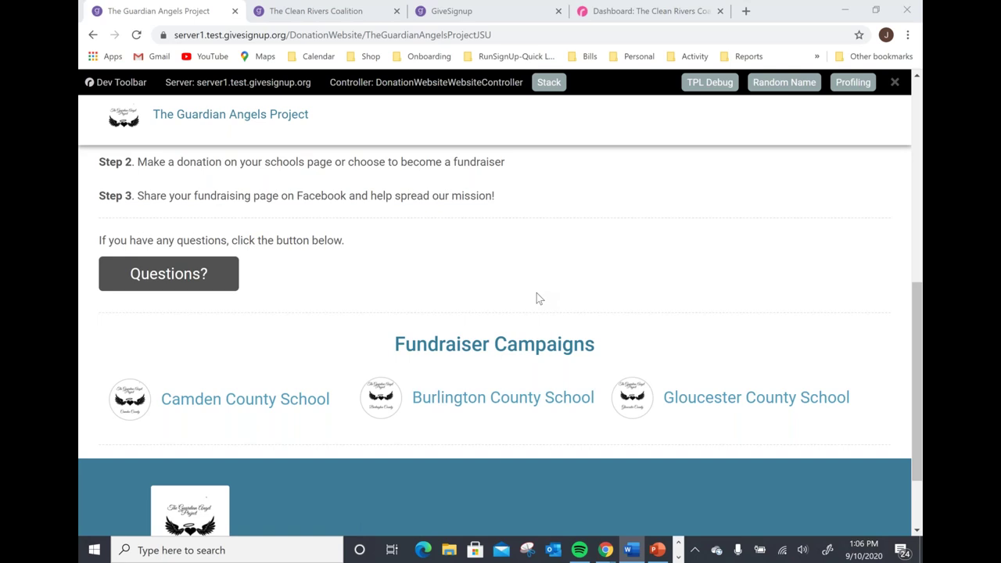
scroll(537, 293, "up", 2)
scroll(537, 297, "up", 2)
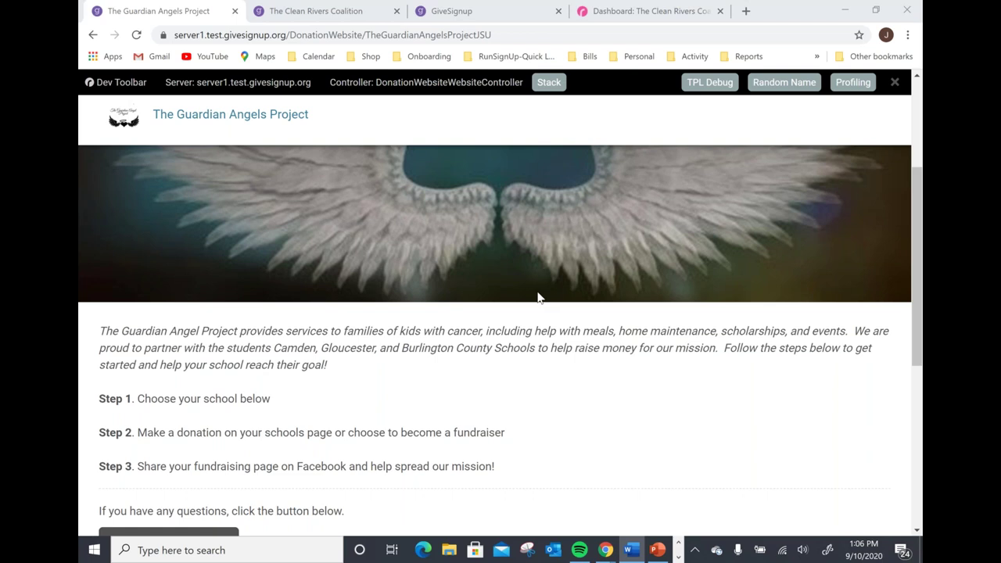
scroll(538, 297, "up", 3)
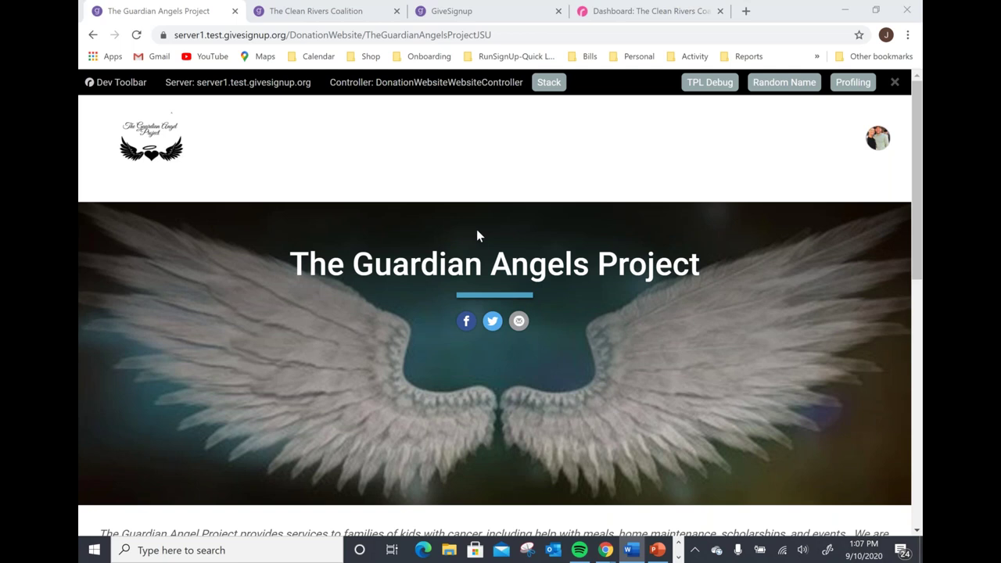
scroll(478, 234, "down", 1)
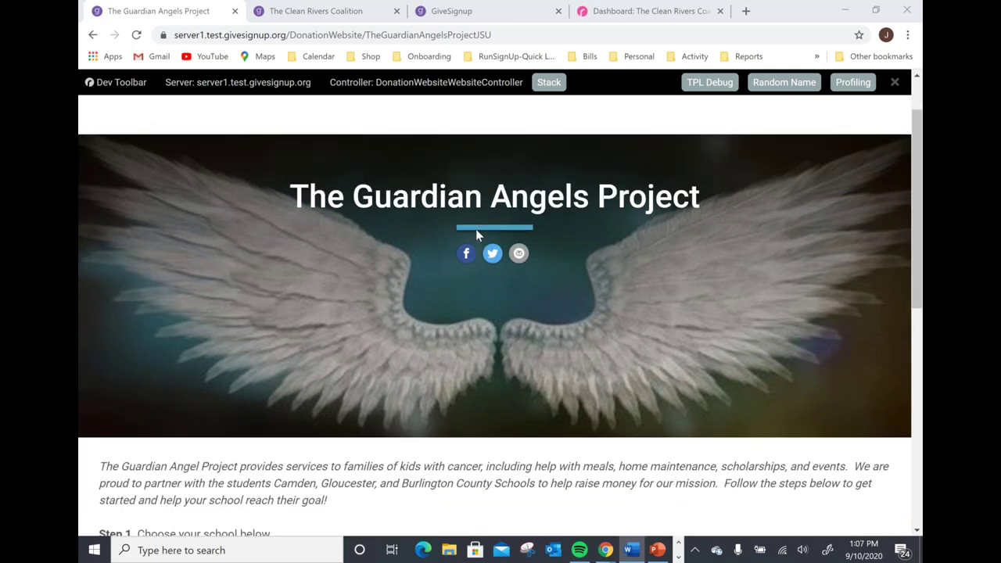
scroll(477, 231, "down", 1)
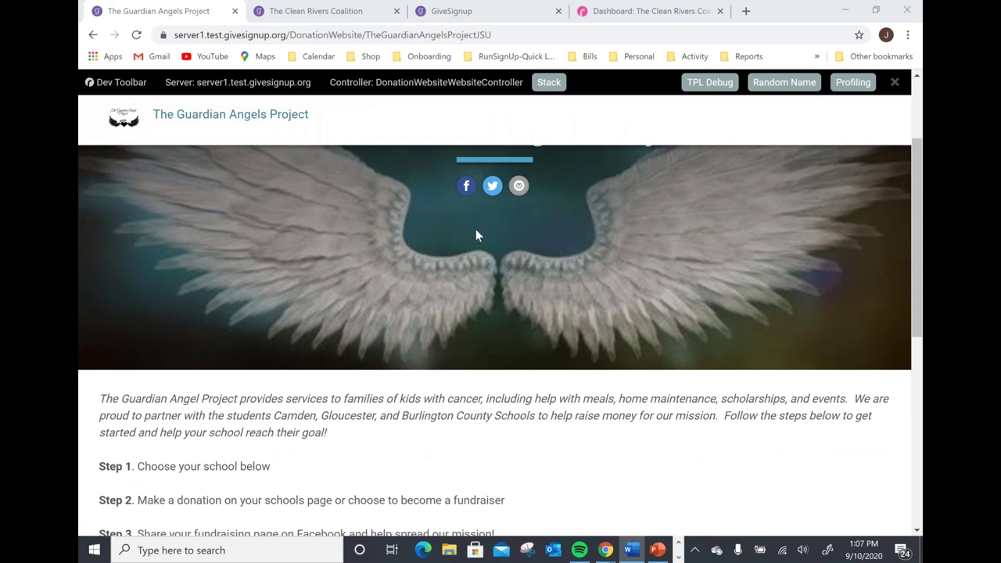
scroll(464, 269, "down", 3)
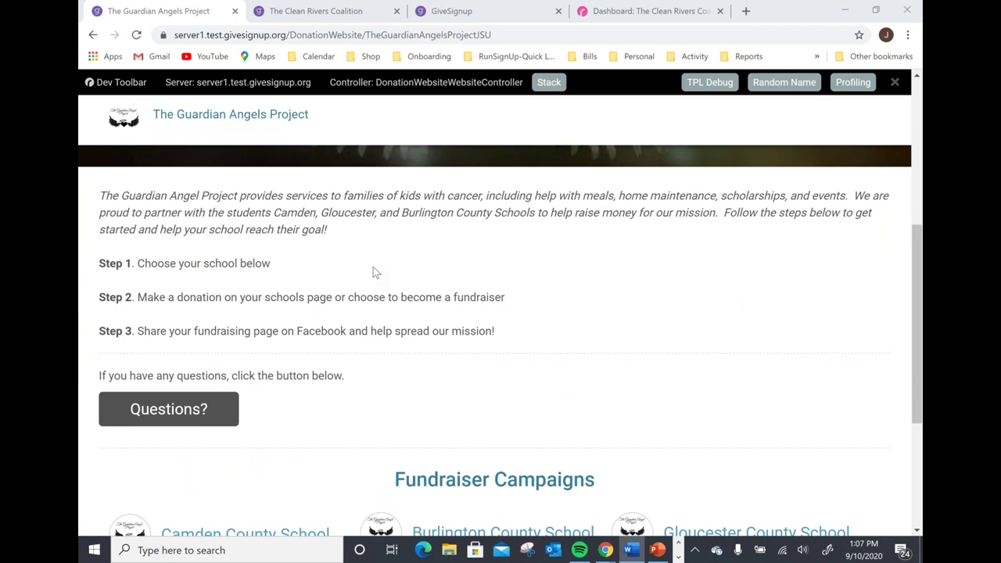
scroll(373, 267, "down", 1)
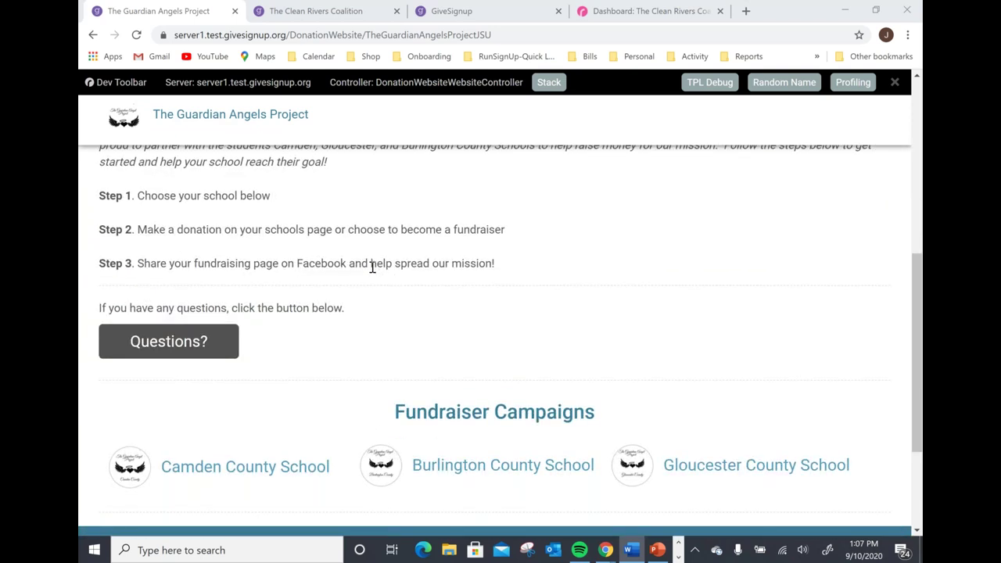
scroll(373, 267, "down", 1)
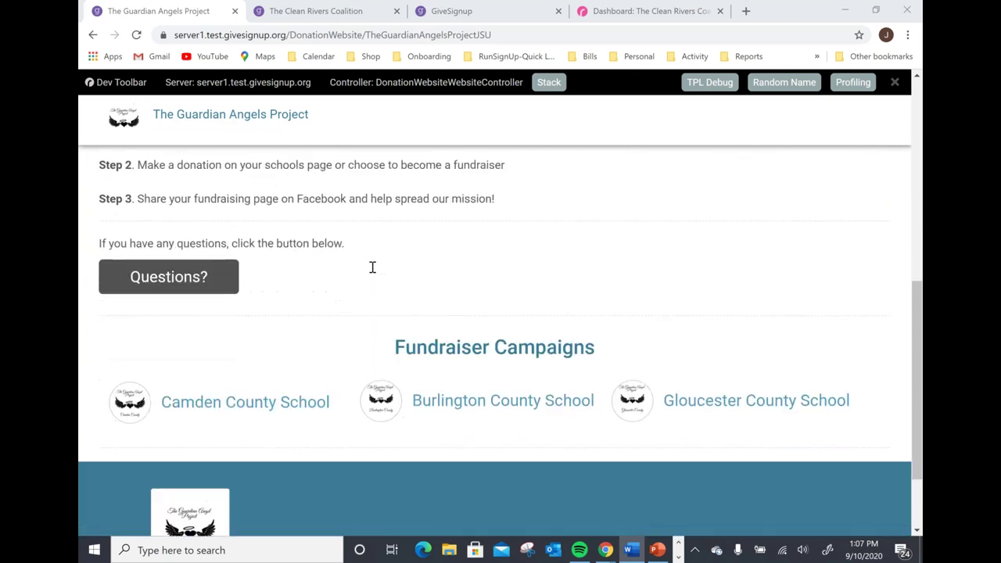
Open the Camden County School page ($95 of $5,000 raised) and scroll to its four fundraisers.
left_click(274, 402)
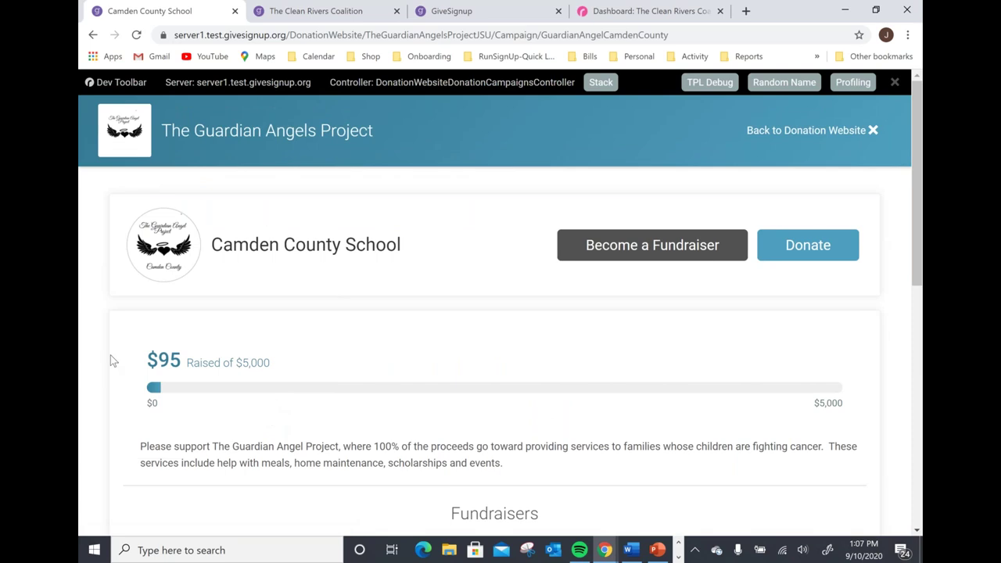
scroll(399, 275, "down", 1)
scroll(399, 275, "down", 1)
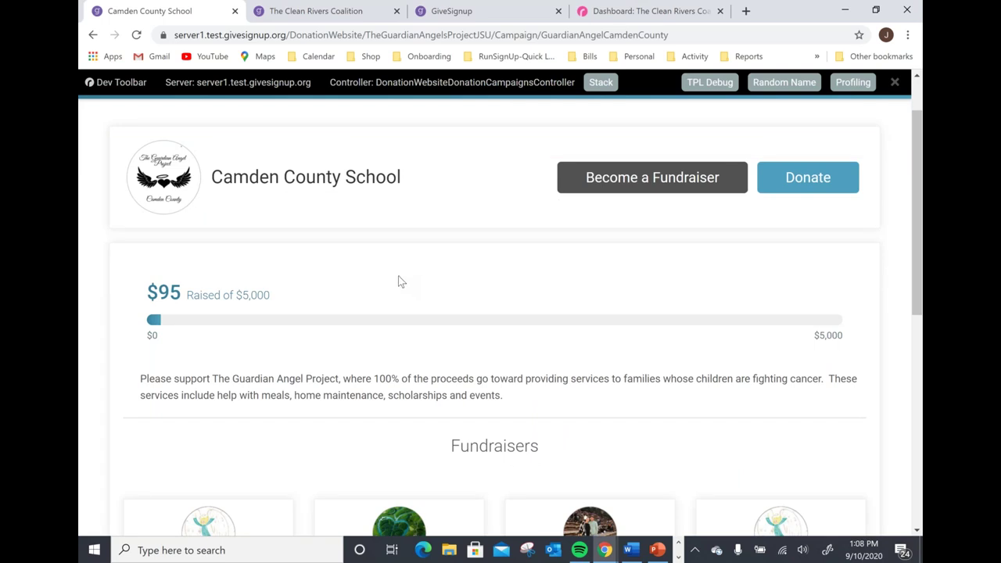
scroll(395, 287, "down", 1)
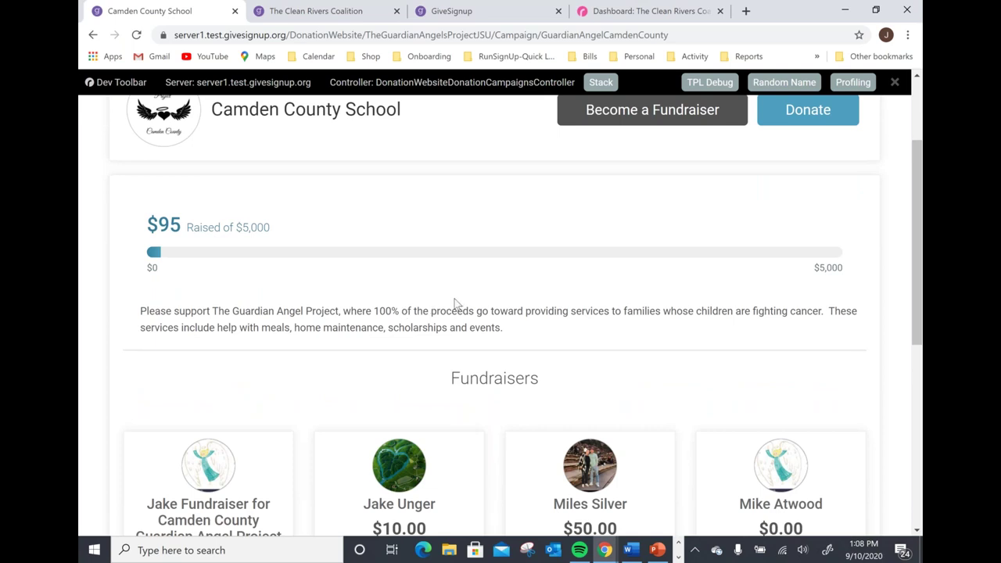
scroll(456, 297, "down", 2)
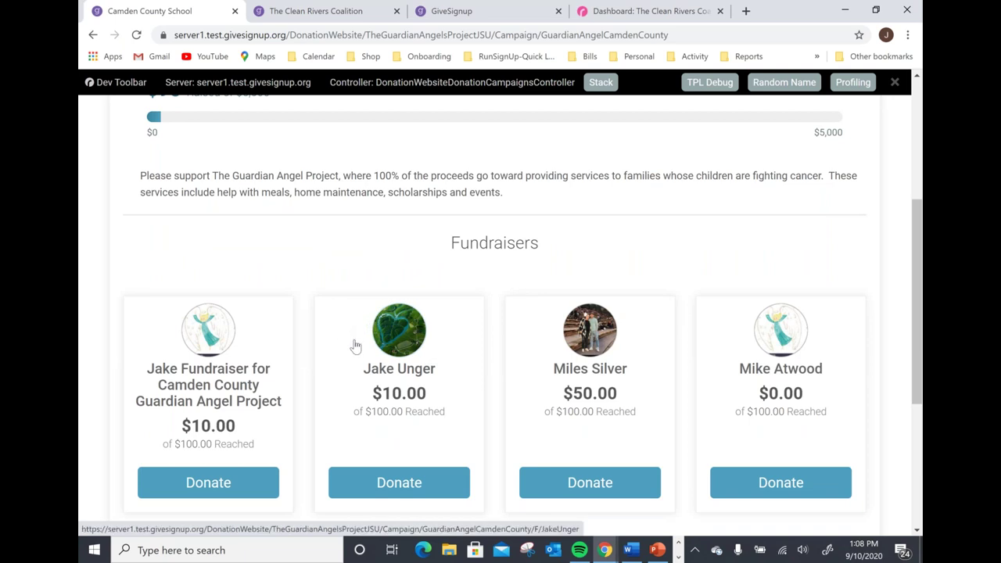
scroll(357, 348, "down", 1)
scroll(353, 340, "down", 2)
scroll(354, 340, "up", 6)
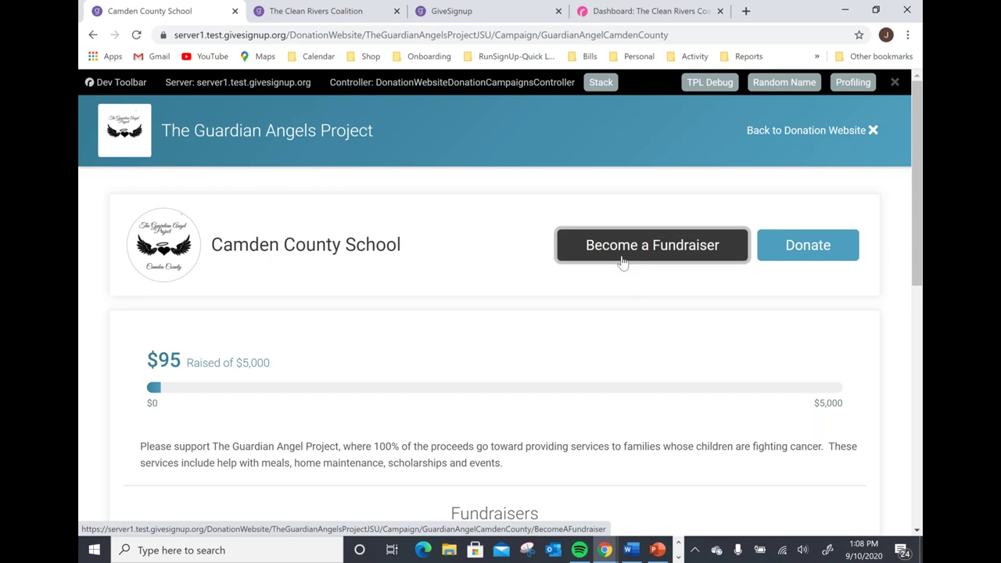
Become an individual fundraiser for Camden County School and enter the fundraiser's full name.
left_click(623, 262)
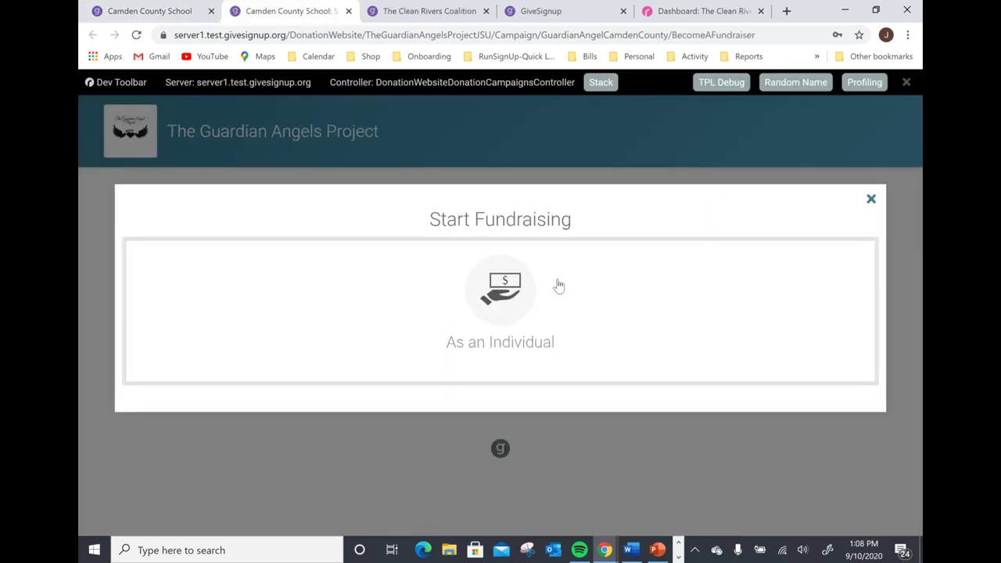
left_click(509, 303)
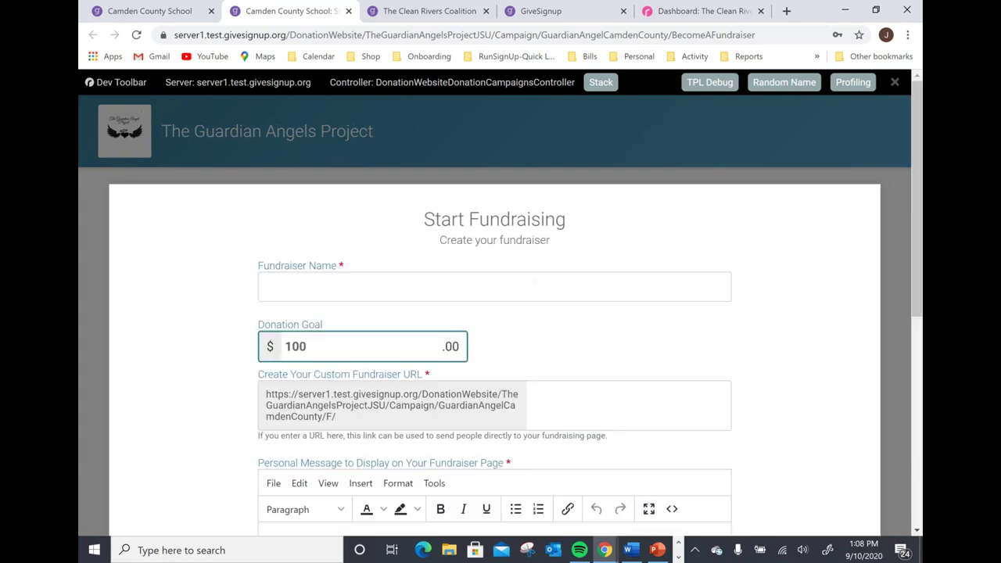
left_click(457, 296)
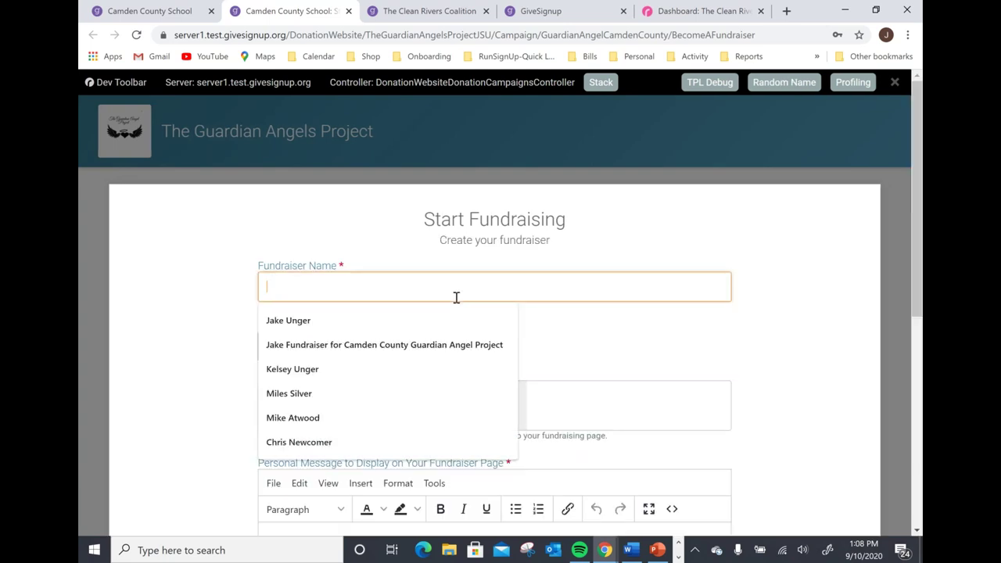
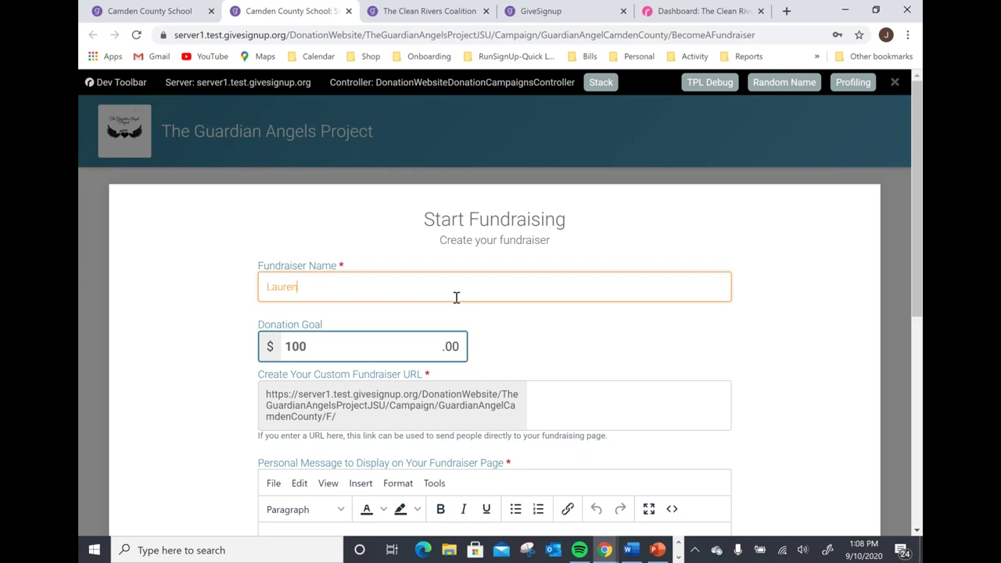
Paste the fundraiser's name into the custom fundraiser URL field.
scroll(503, 333, "down", 1)
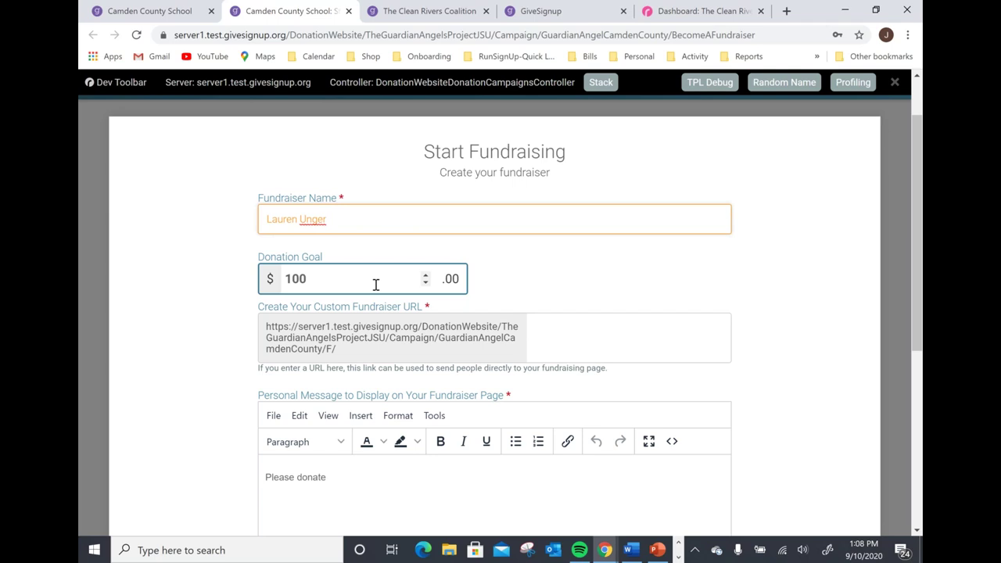
scroll(374, 281, "down", 1)
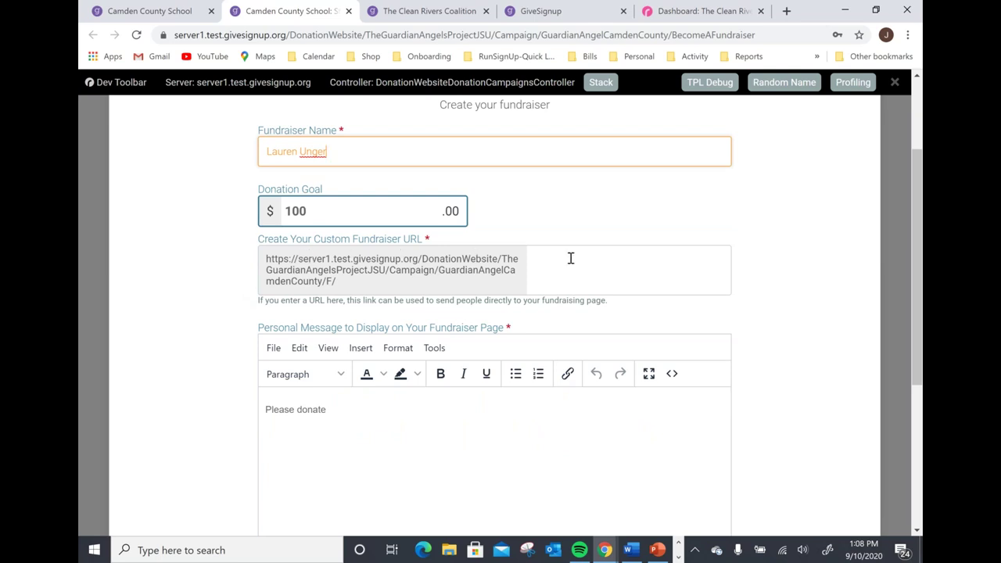
scroll(570, 258, "down", 1)
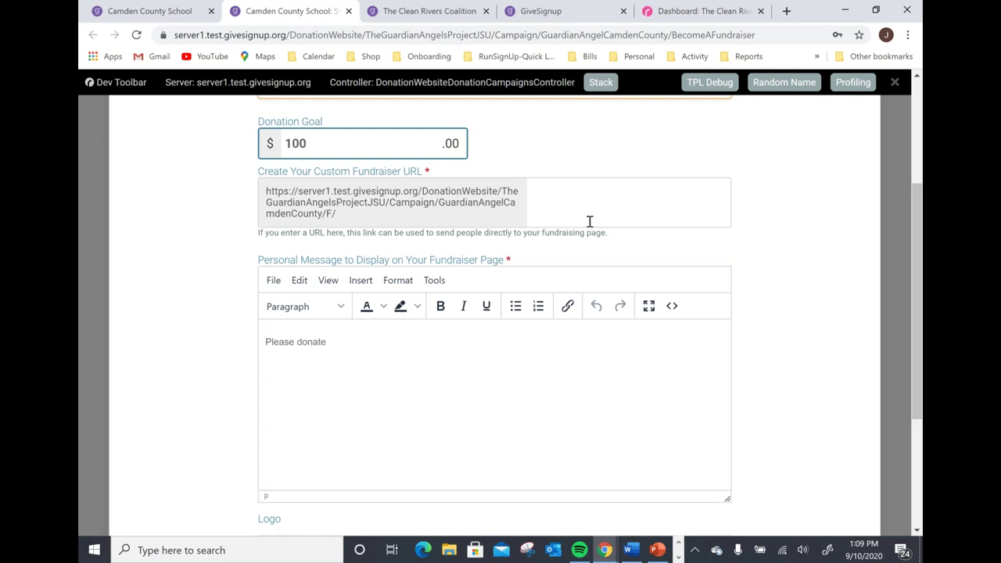
scroll(589, 222, "down", 1)
scroll(589, 221, "down", 1)
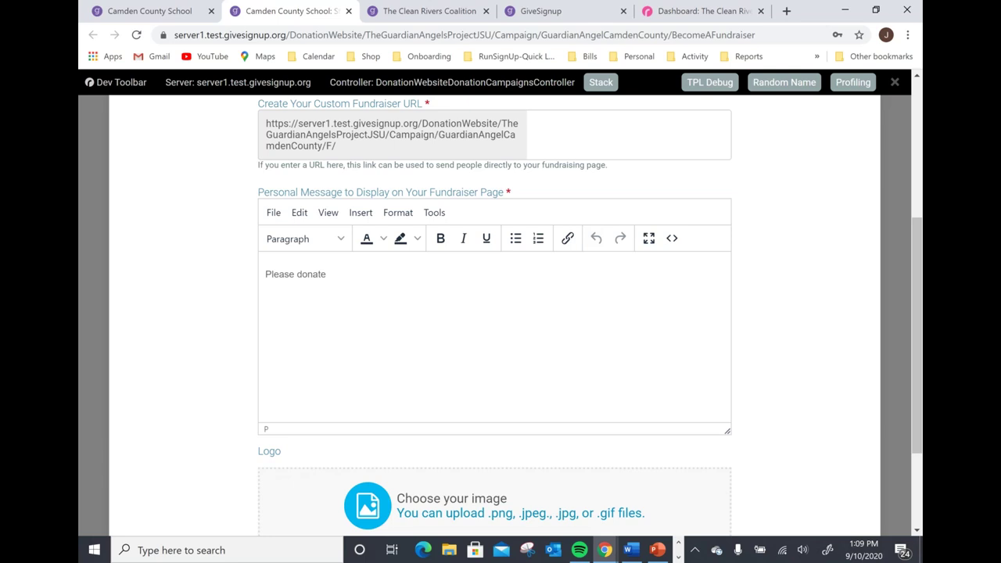
Replace the placeholder 'Please donate' message with the copied Guardian Angels Project appeal.
key("alt+Tab")
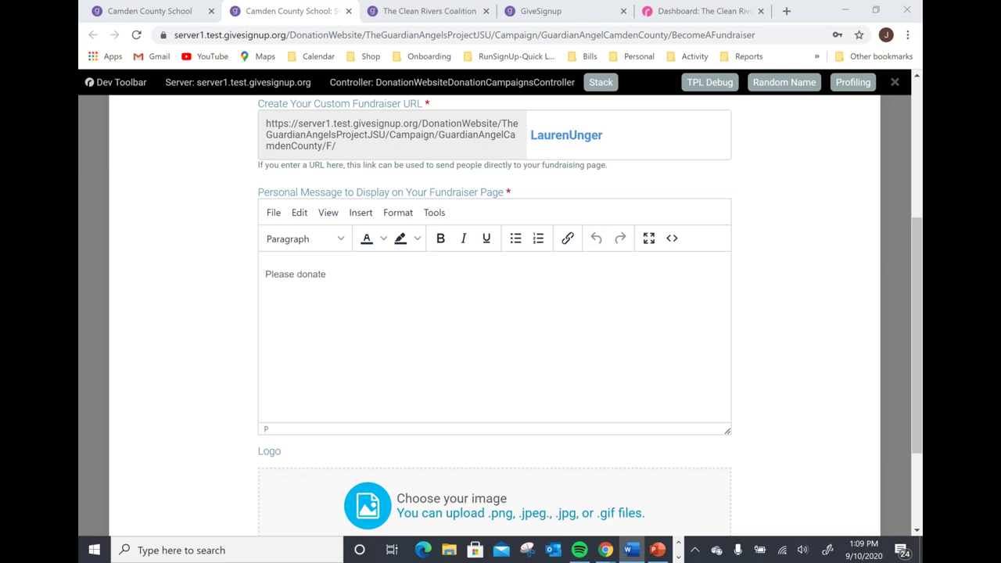
left_click(342, 274)
left_click_drag(342, 274, 267, 273)
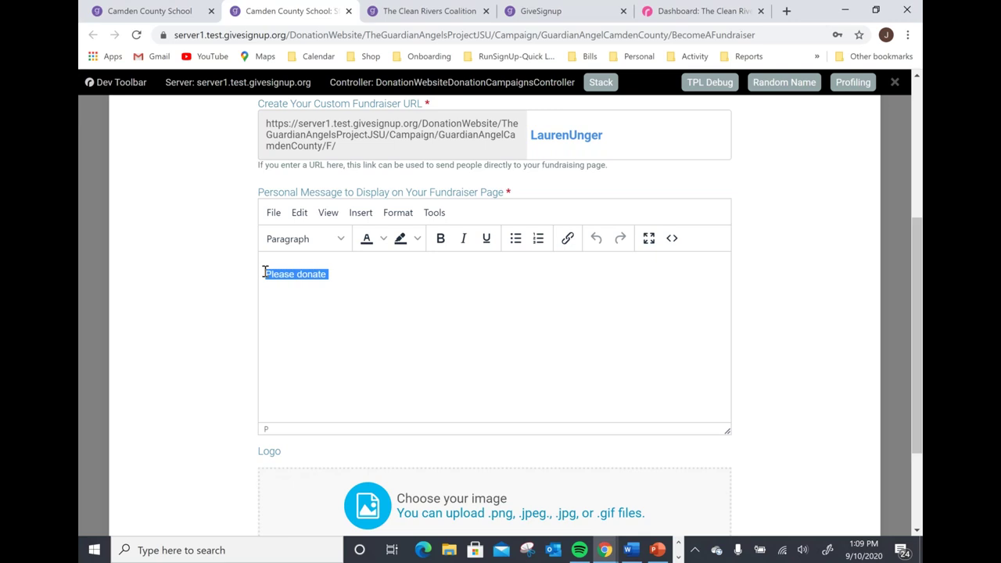
right_click(267, 276)
left_click(301, 345)
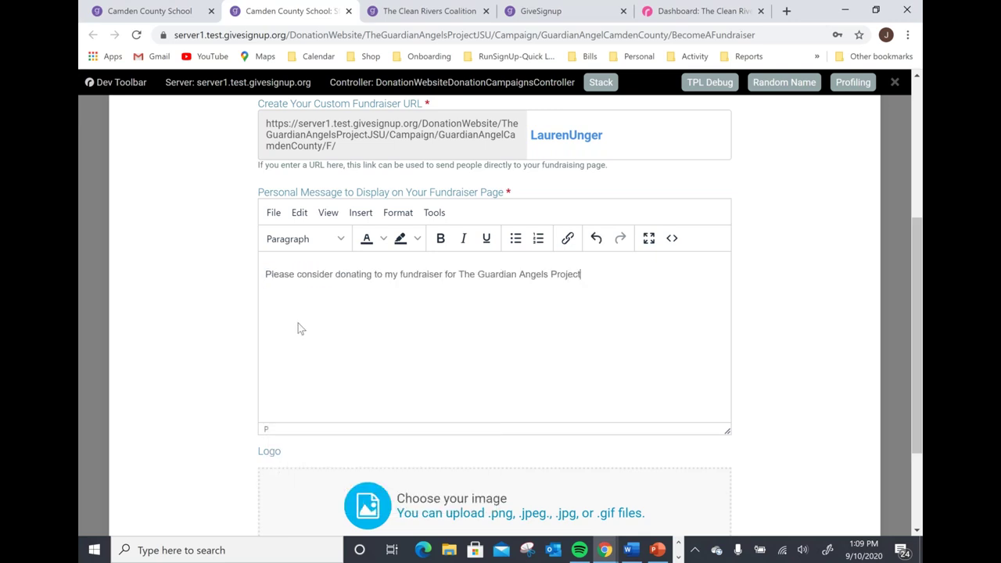
scroll(470, 407, "down", 1)
Upload the Angel image as the fundraiser logo and finish cropping it.
left_click(447, 454)
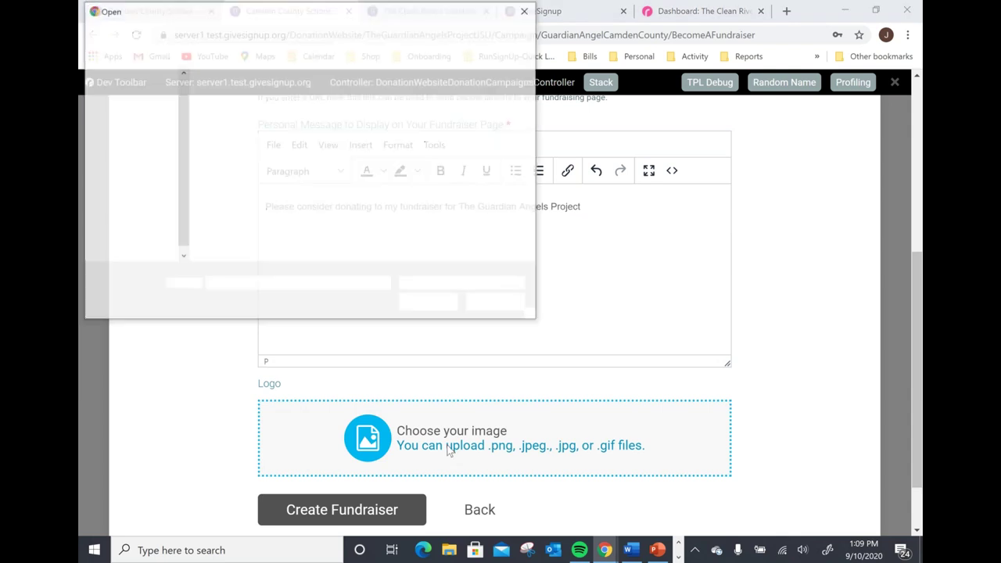
left_click(323, 109)
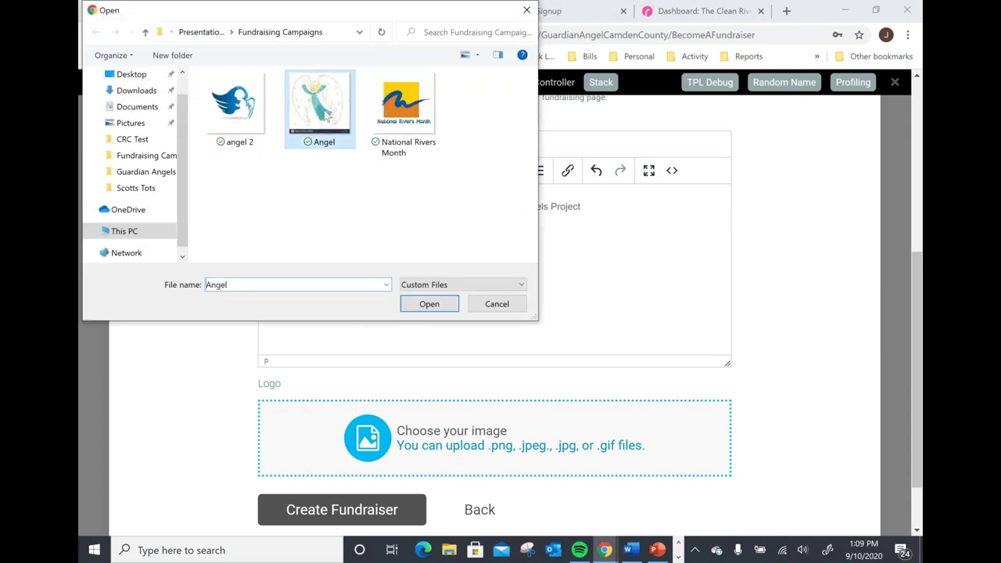
left_click(429, 304)
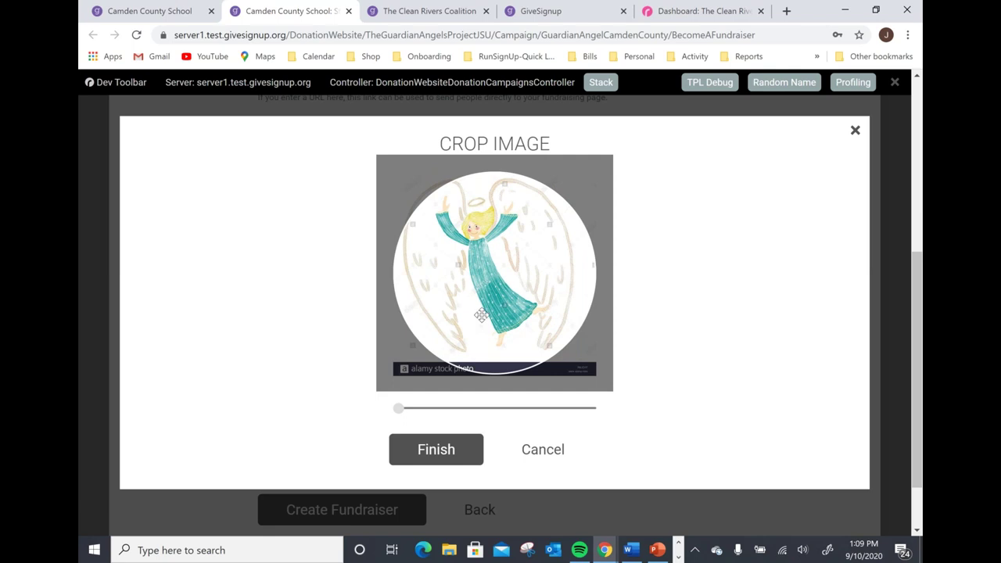
left_click(455, 448)
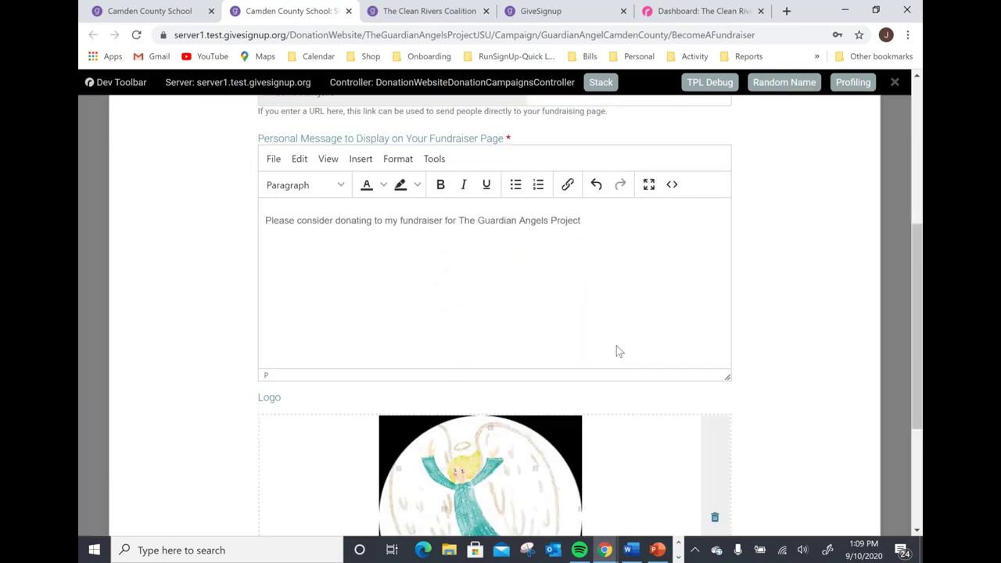
Create the fundraiser and review its page showing $0 raised of $100.
scroll(753, 360, "down", 3)
left_click(370, 454)
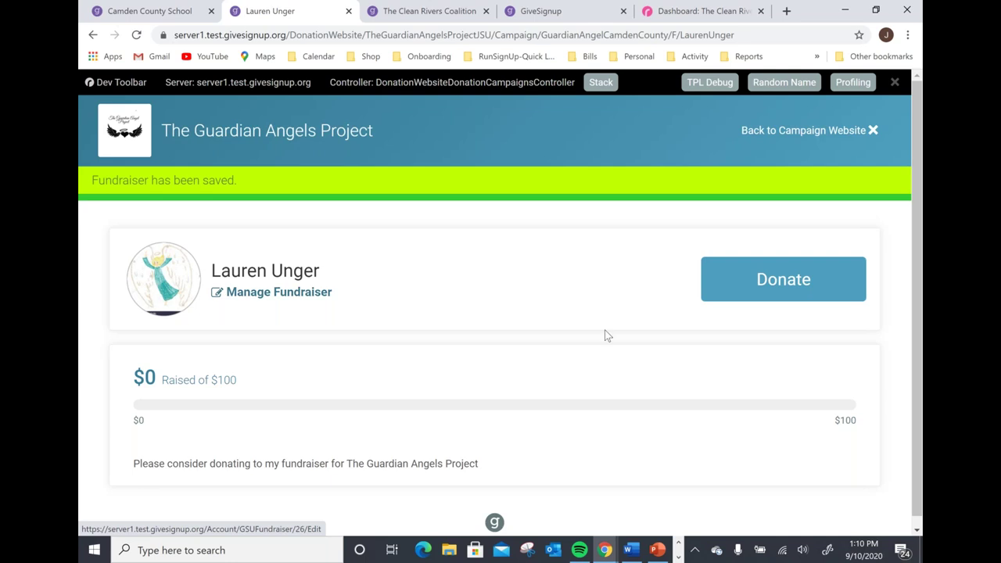
scroll(465, 325, "down", 1)
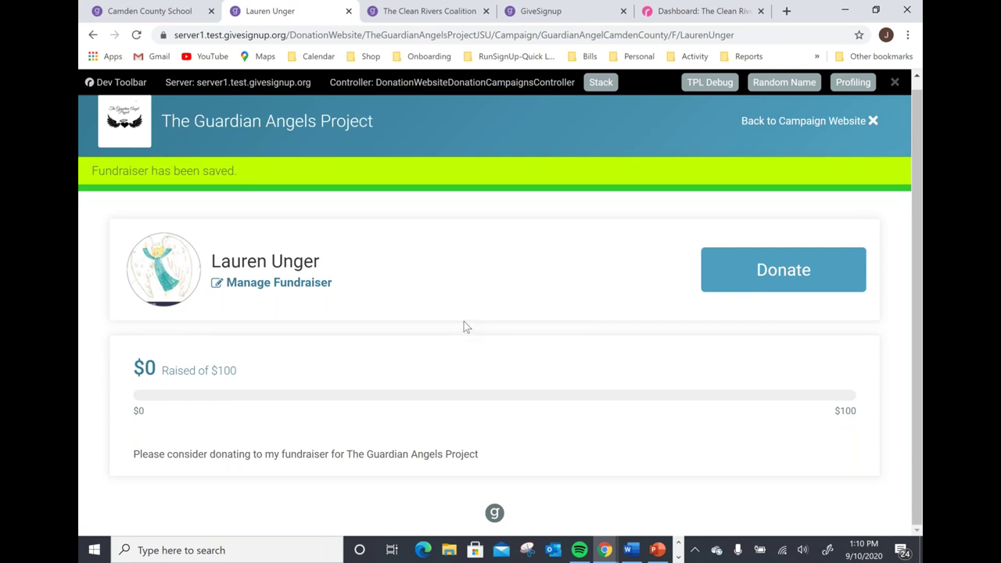
Check the new fundraiser in the Camden County School Fundraisers grid, then switch to the Clean Rivers Coalition site.
left_click(836, 123)
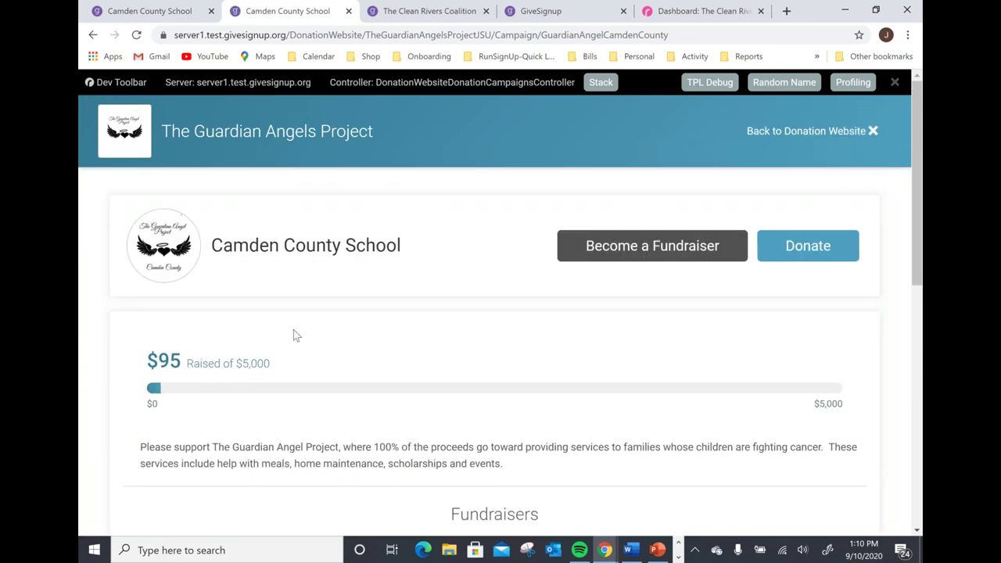
scroll(294, 332, "down", 5)
scroll(294, 331, "up", 5)
scroll(416, 211, "down", 5)
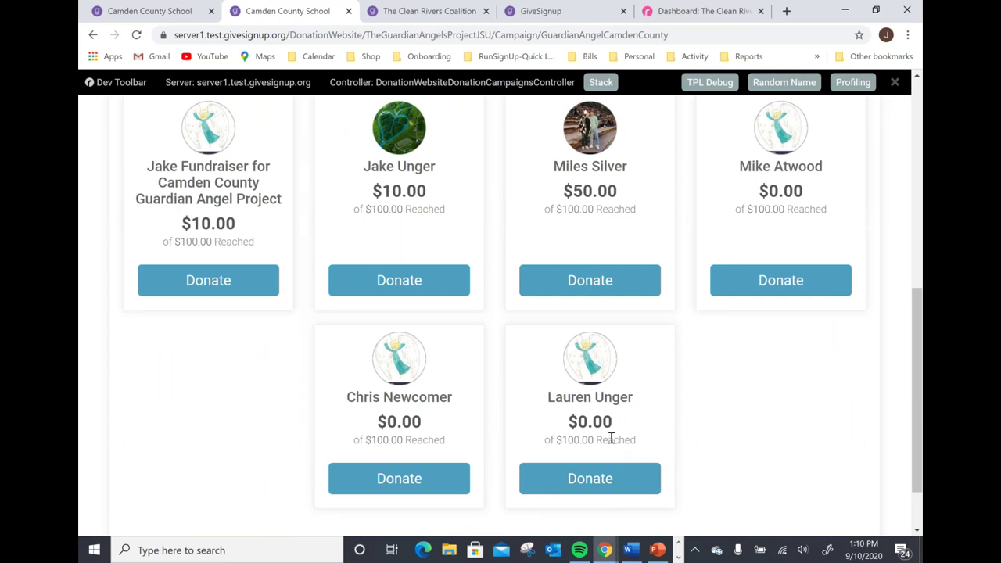
scroll(454, 281, "up", 2)
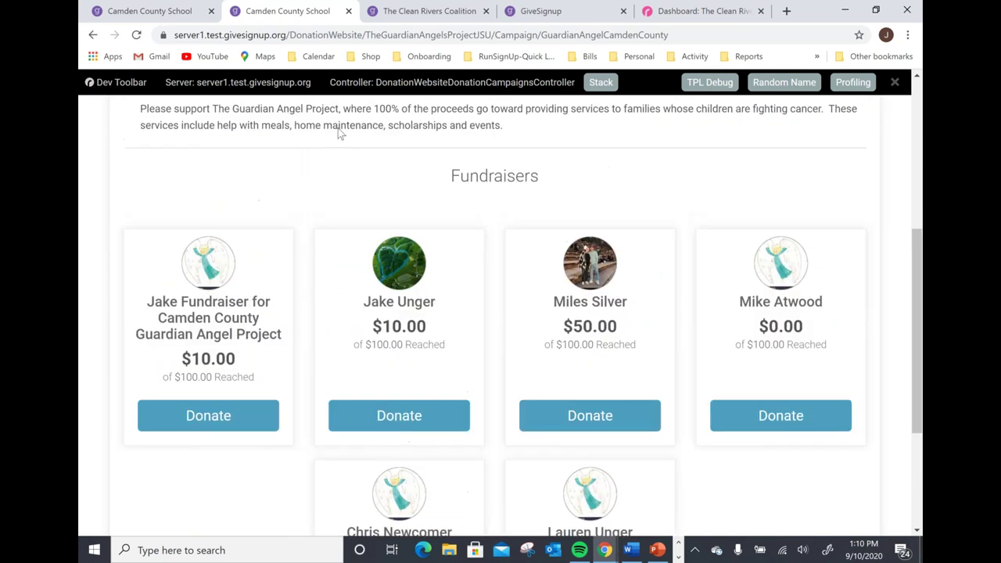
left_click(432, 11)
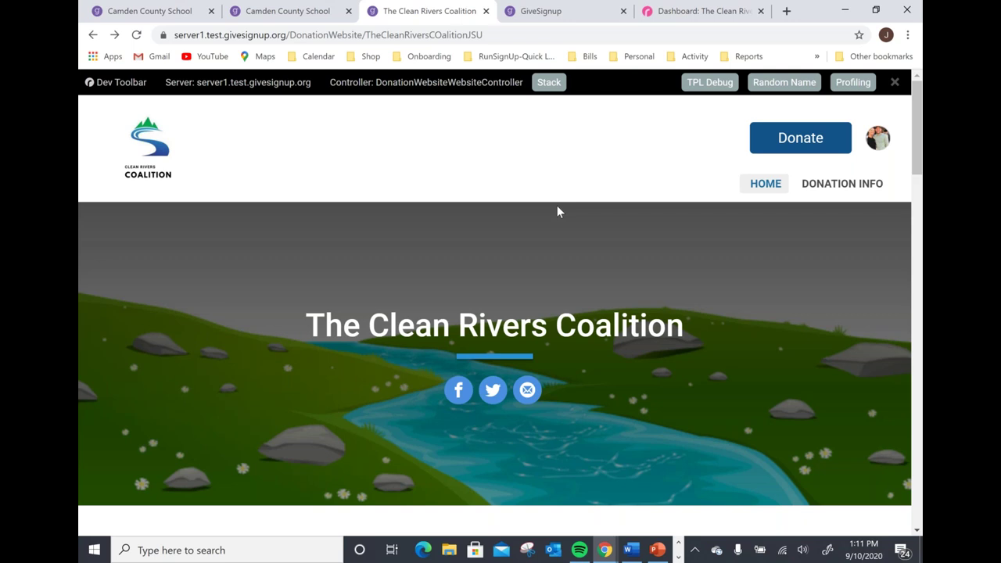
scroll(541, 225, "down", 1)
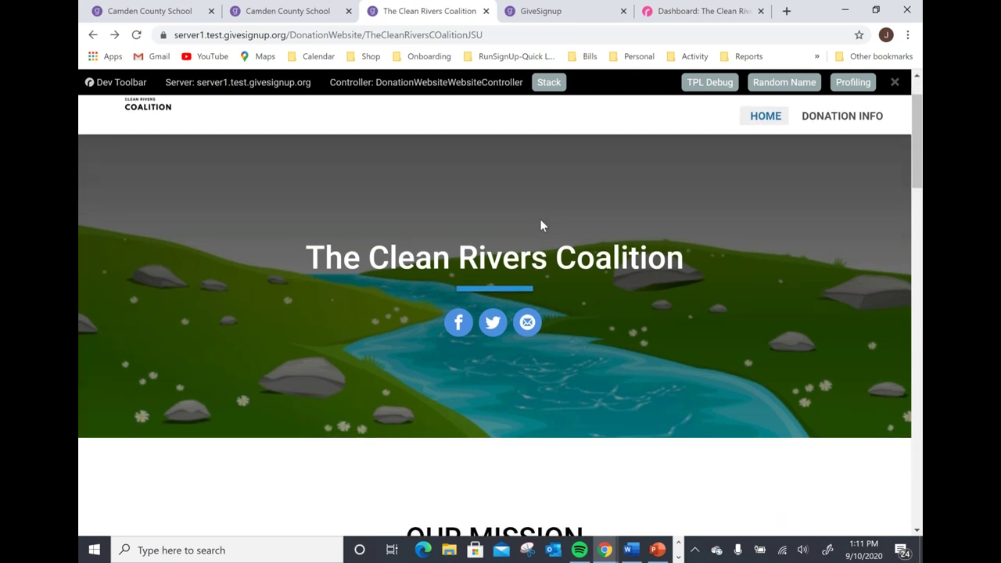
scroll(540, 225, "down", 1)
scroll(540, 225, "up", 1)
scroll(550, 243, "up", 1)
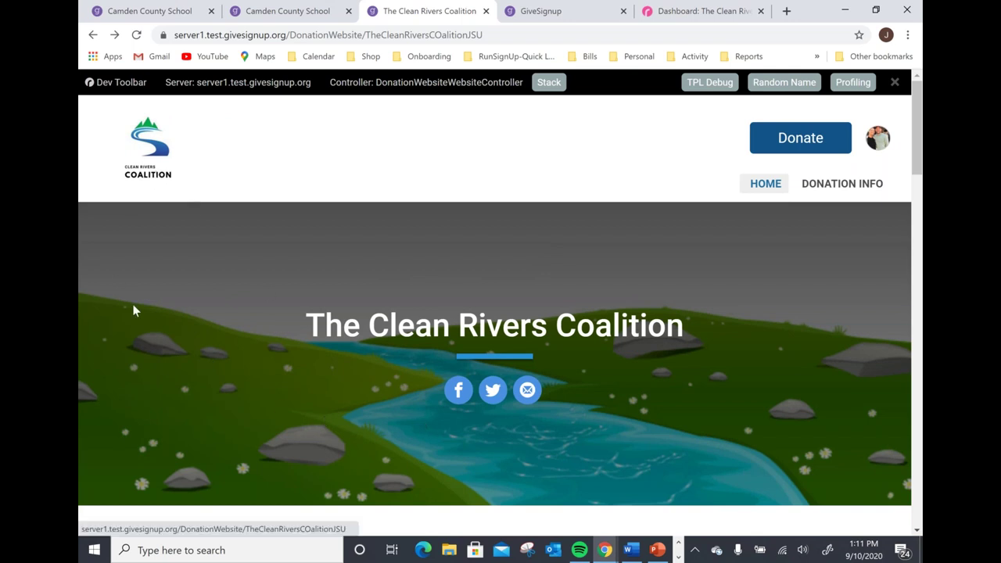
scroll(603, 305, "down", 3)
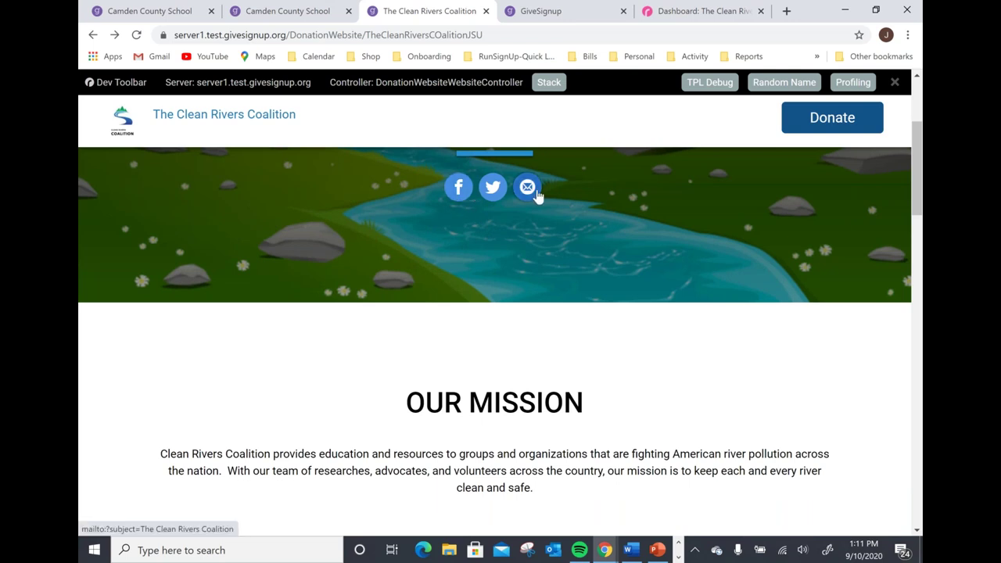
scroll(529, 219, "down", 1)
scroll(525, 235, "down", 1)
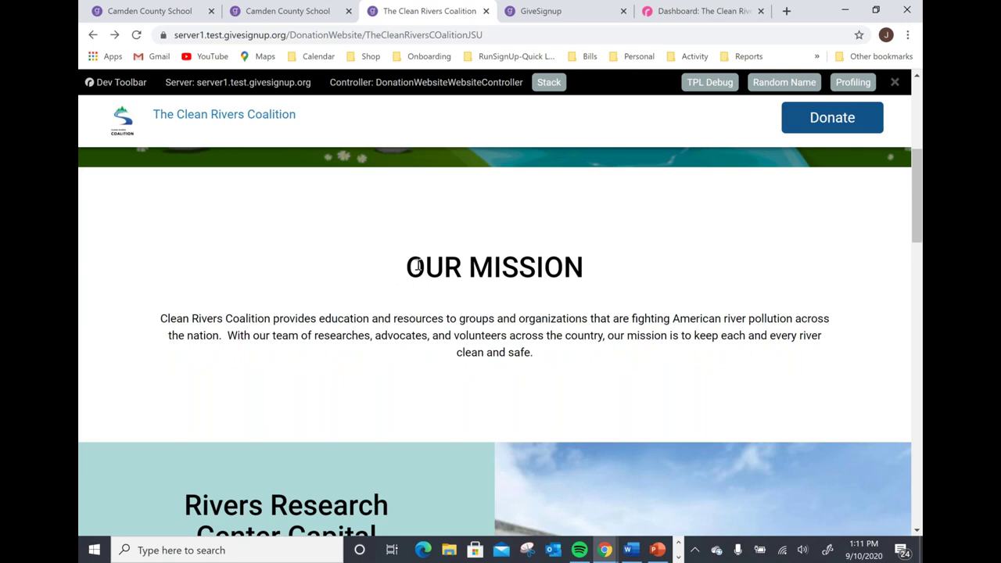
scroll(419, 263, "down", 1)
scroll(418, 264, "down", 3)
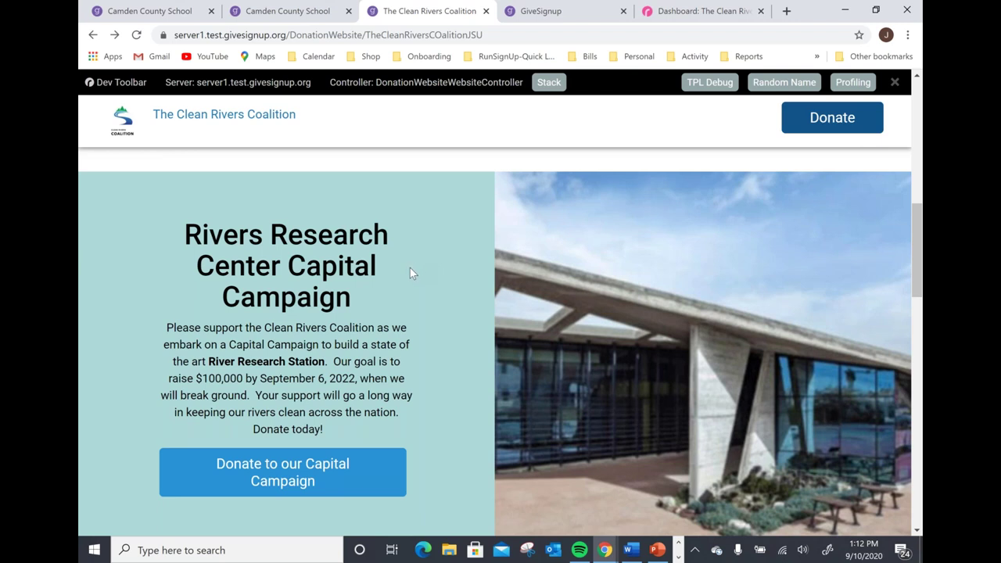
scroll(410, 270, "down", 4)
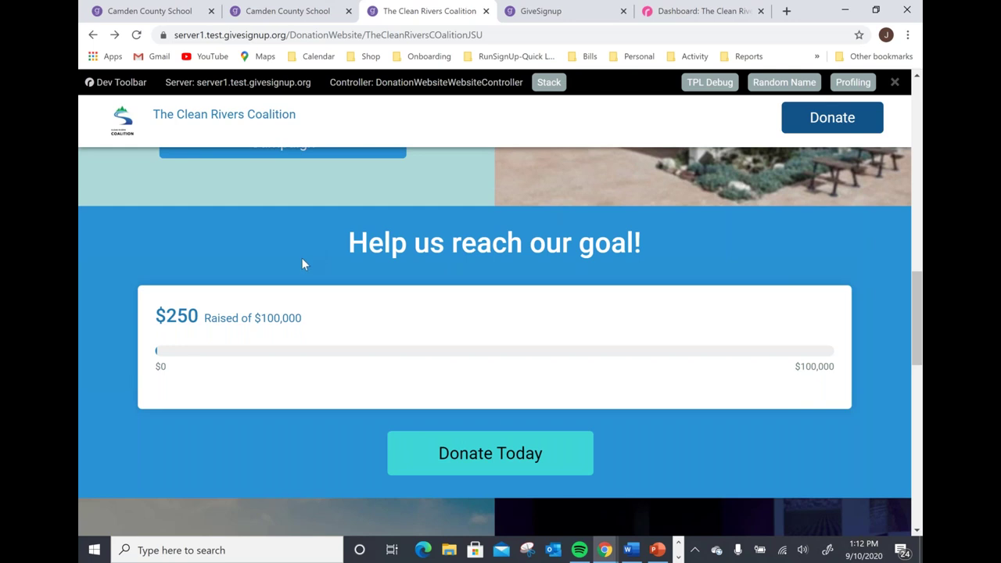
scroll(302, 262, "down", 2)
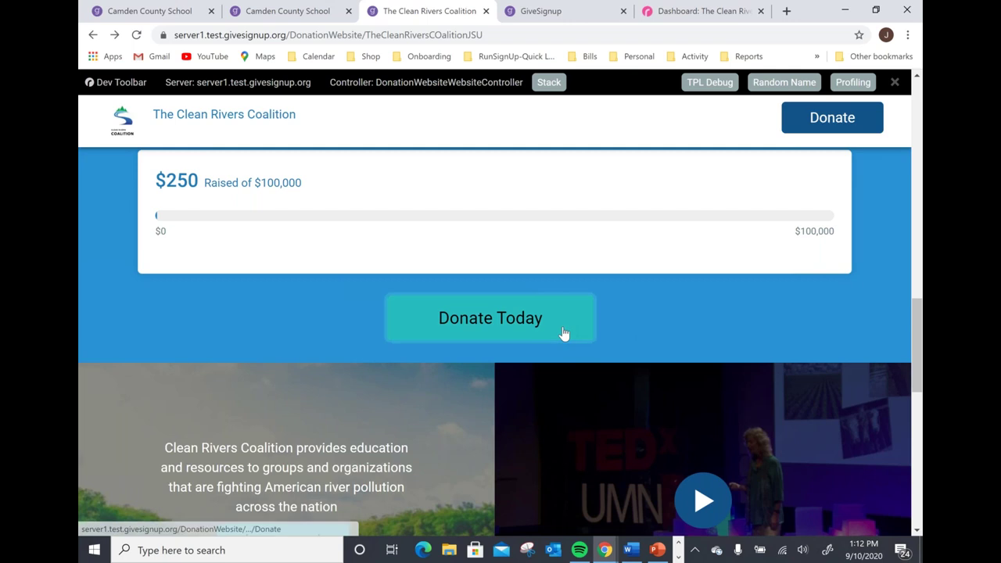
scroll(563, 335, "down", 2)
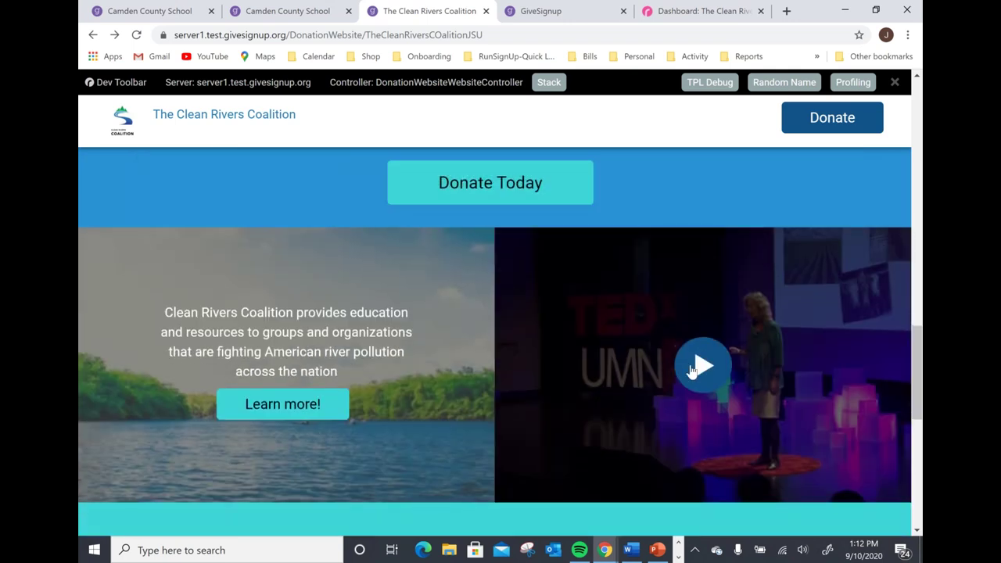
left_click(699, 366)
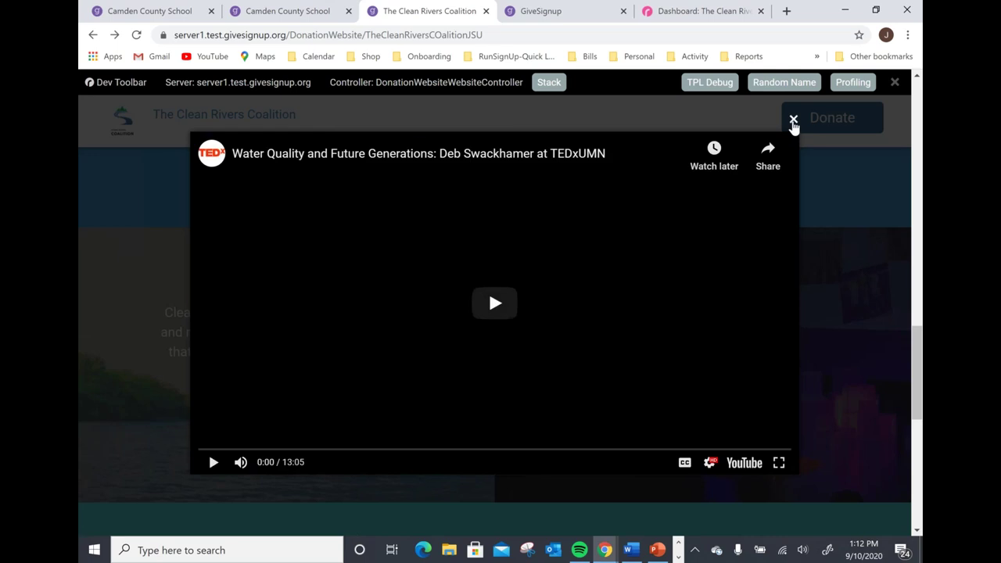
left_click(793, 121)
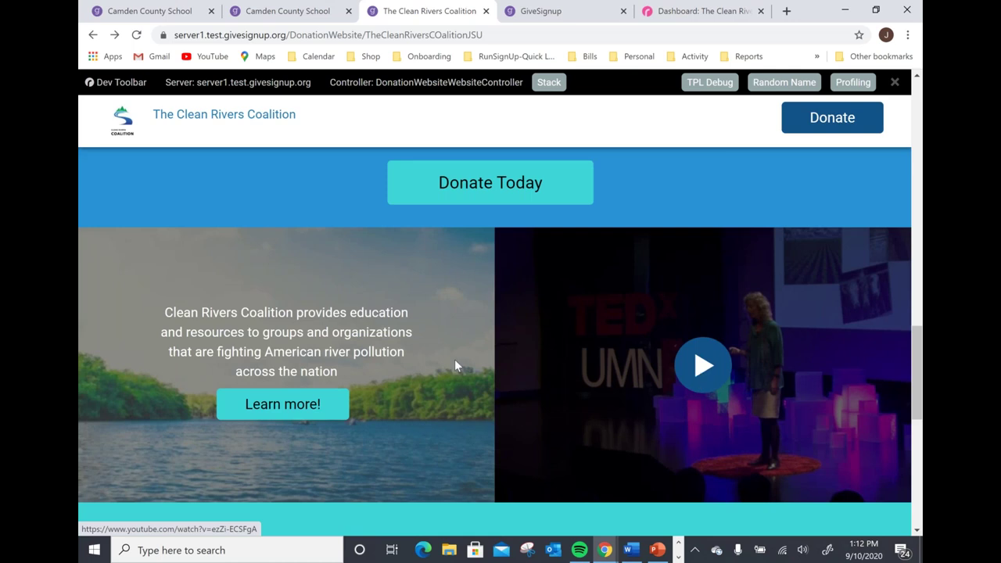
scroll(455, 361, "down", 2)
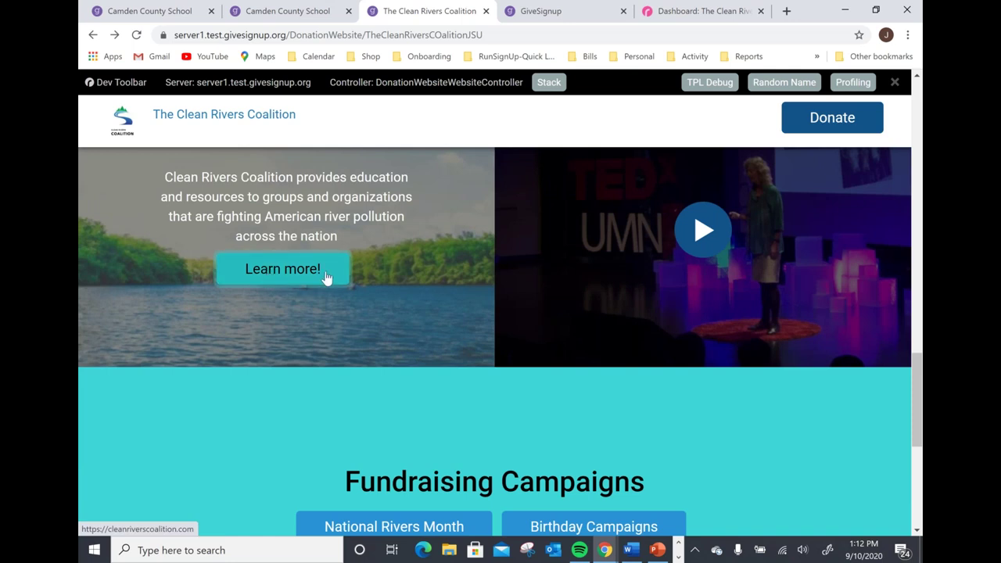
scroll(327, 278, "down", 2)
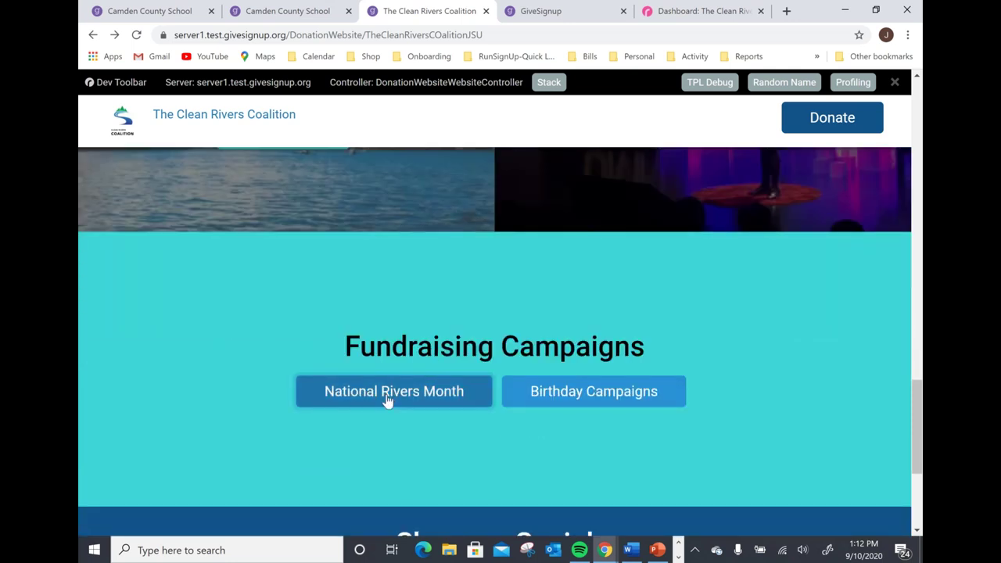
scroll(654, 398, "down", 1)
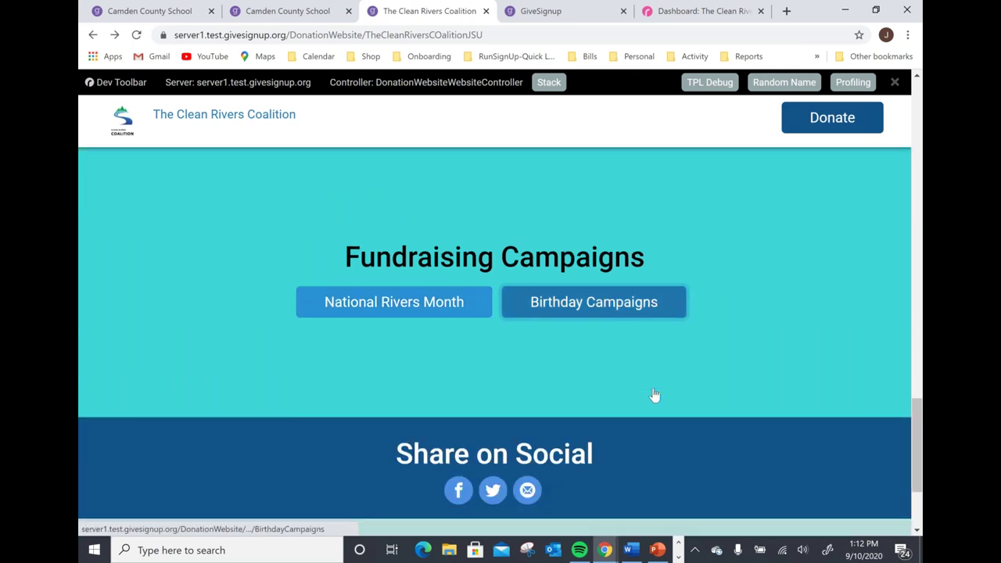
scroll(665, 405, "up", 2)
scroll(734, 377, "up", 10)
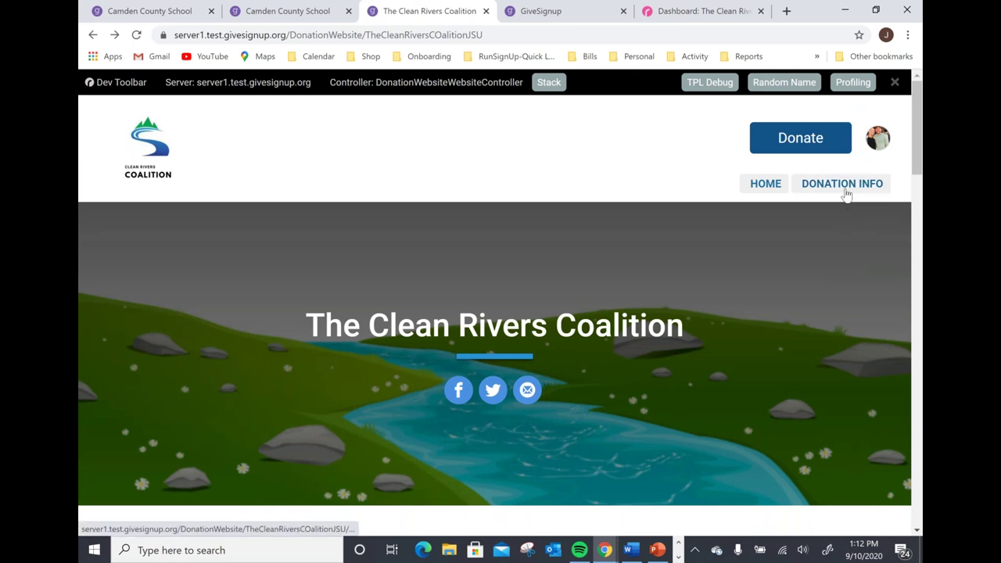
left_click(844, 185)
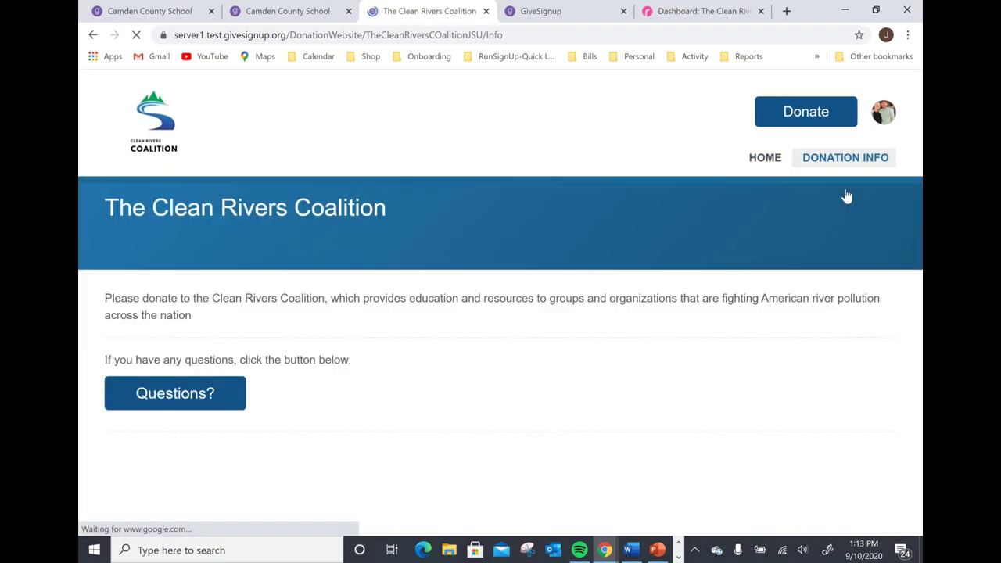
scroll(669, 387, "down", 1)
scroll(671, 388, "down", 1)
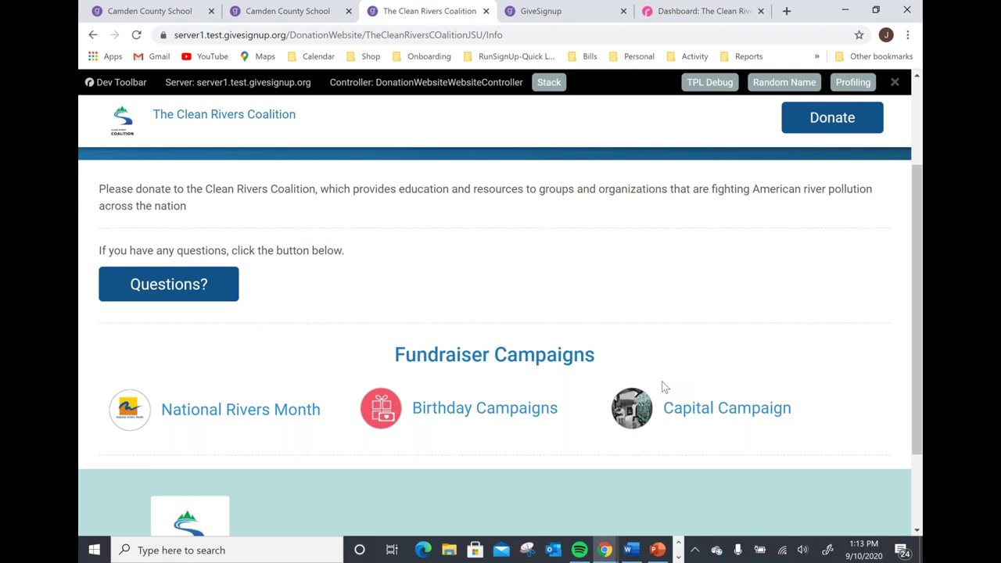
scroll(415, 413, "up", 2)
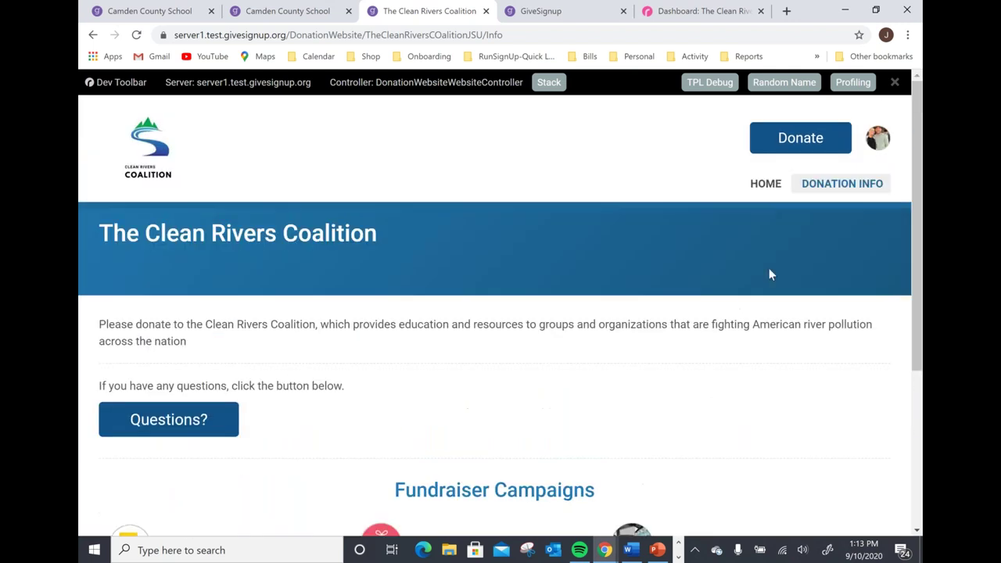
left_click(766, 184)
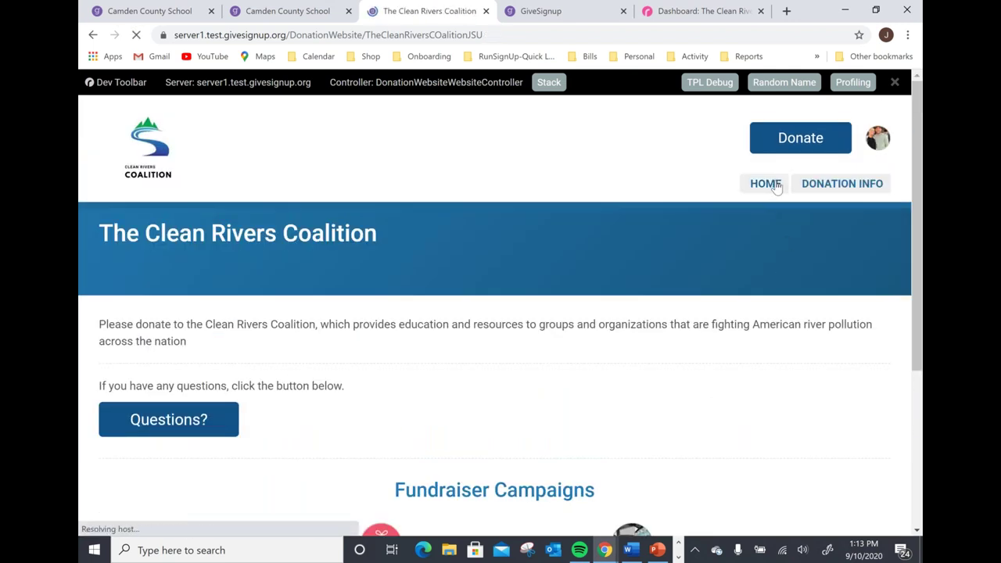
scroll(483, 356, "down", 9)
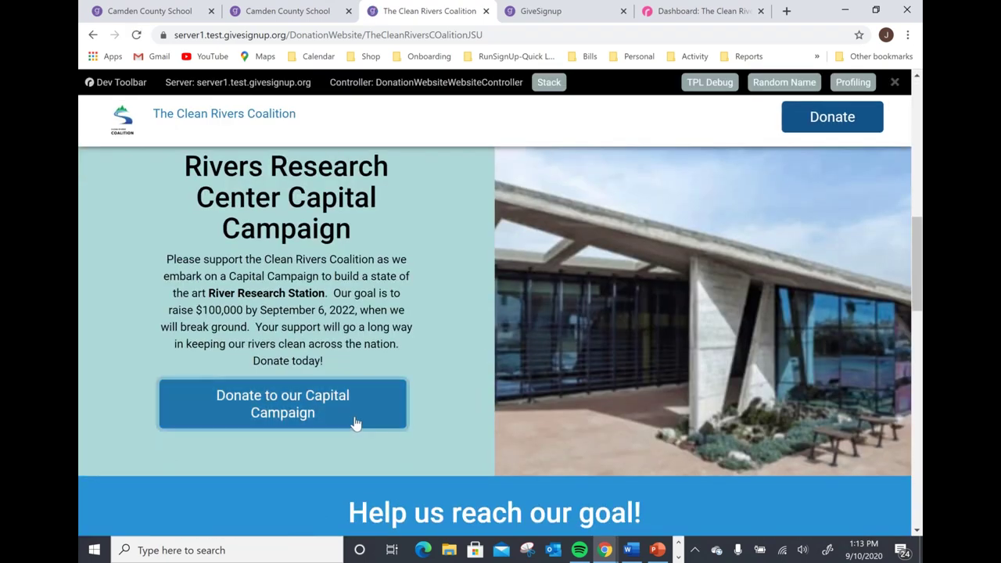
Open the Capital Campaign page ($60 of $100,000 raised) and start a donation.
left_click(352, 423)
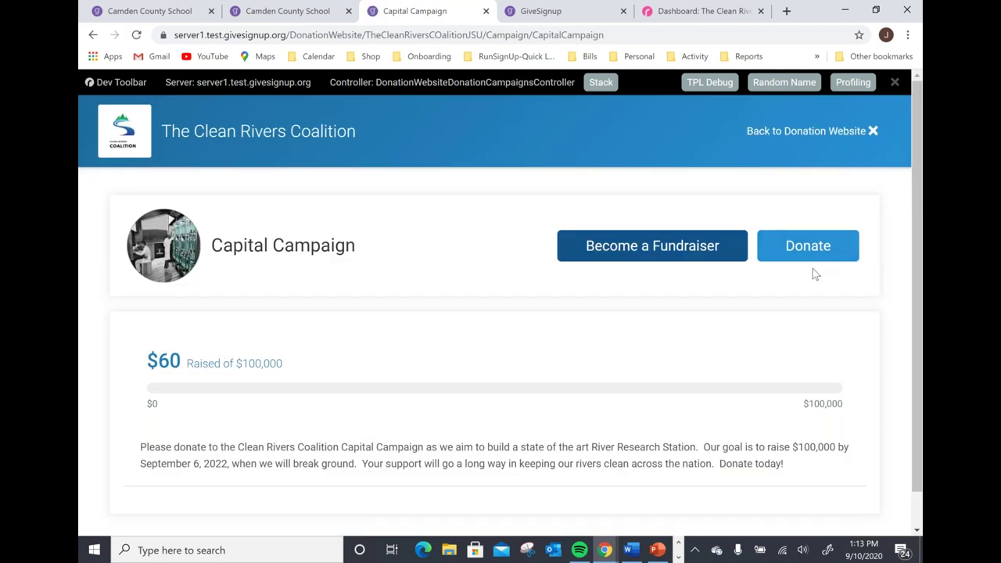
scroll(593, 376, "down", 1)
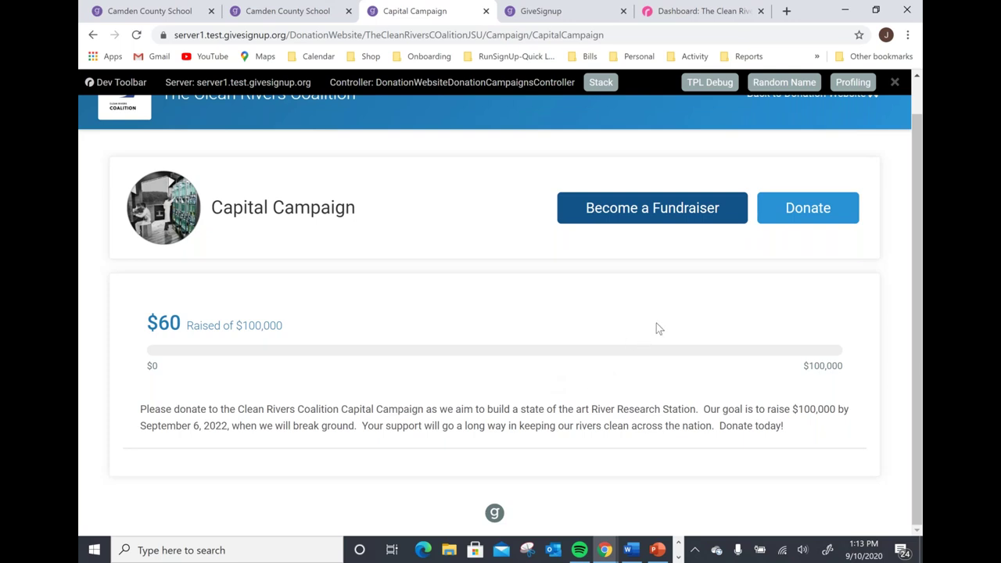
left_click(838, 217)
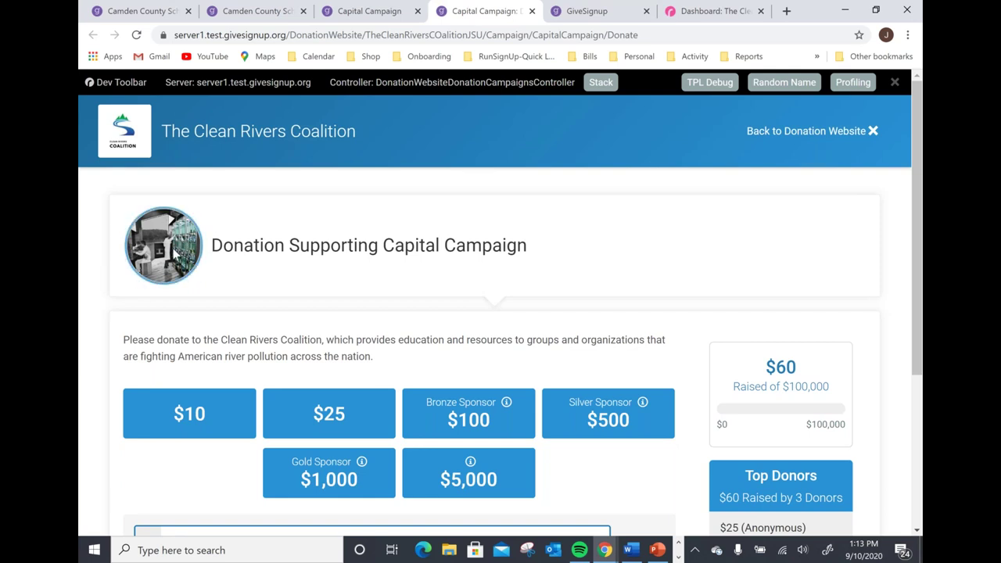
Review the sponsor info tips and choose the $25 preset donation amount.
scroll(172, 258, "down", 1)
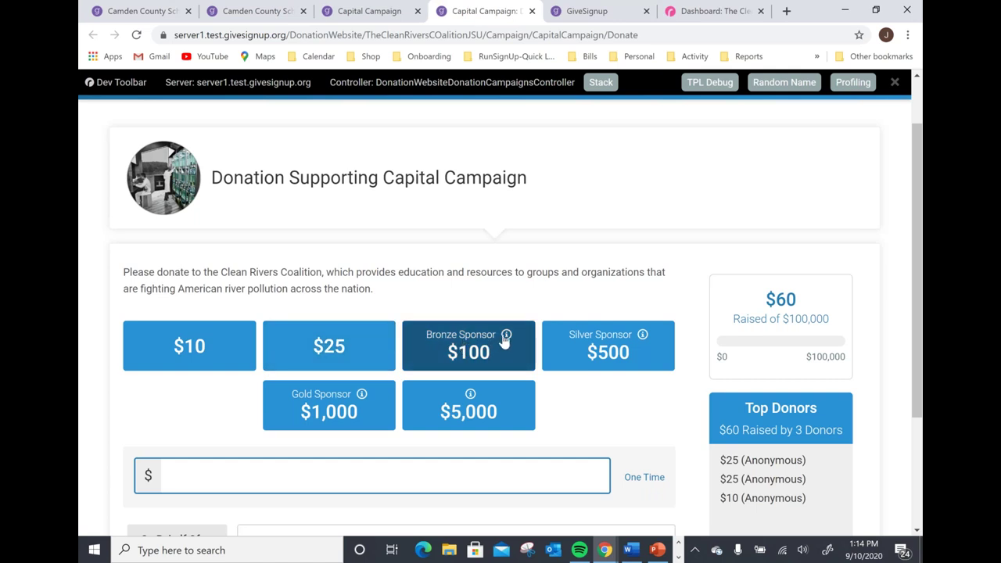
mouse_move(506, 336)
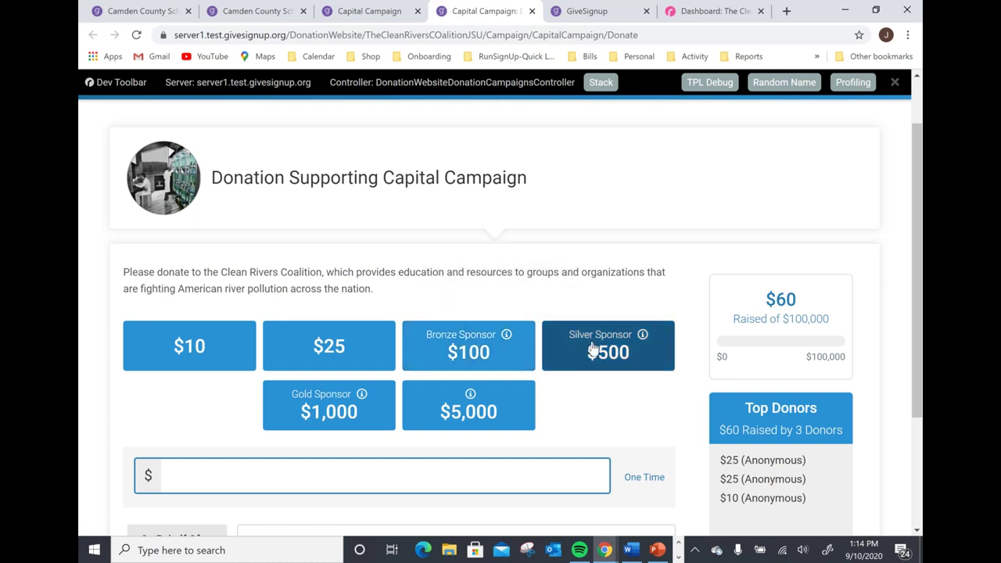
mouse_move(642, 338)
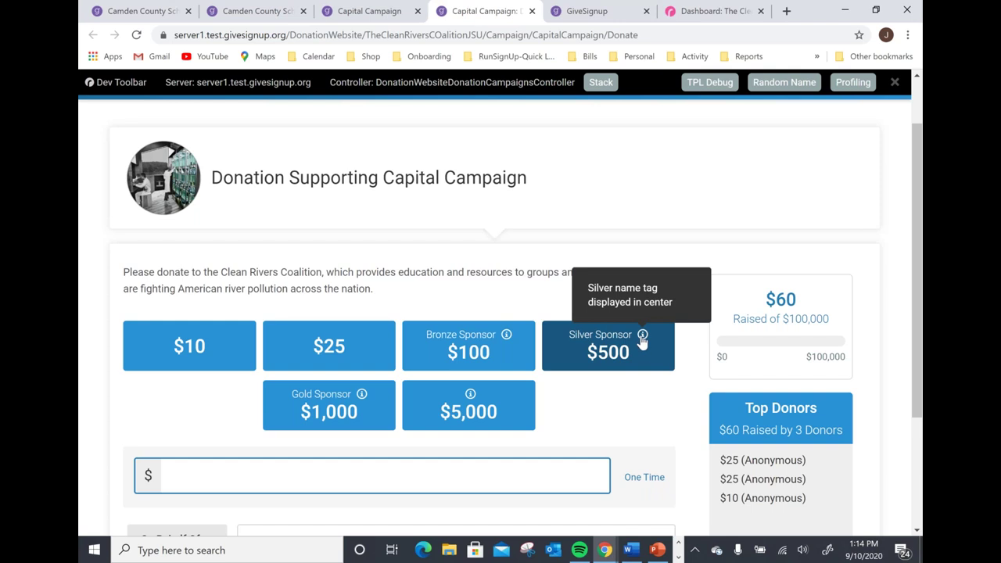
mouse_move(361, 399)
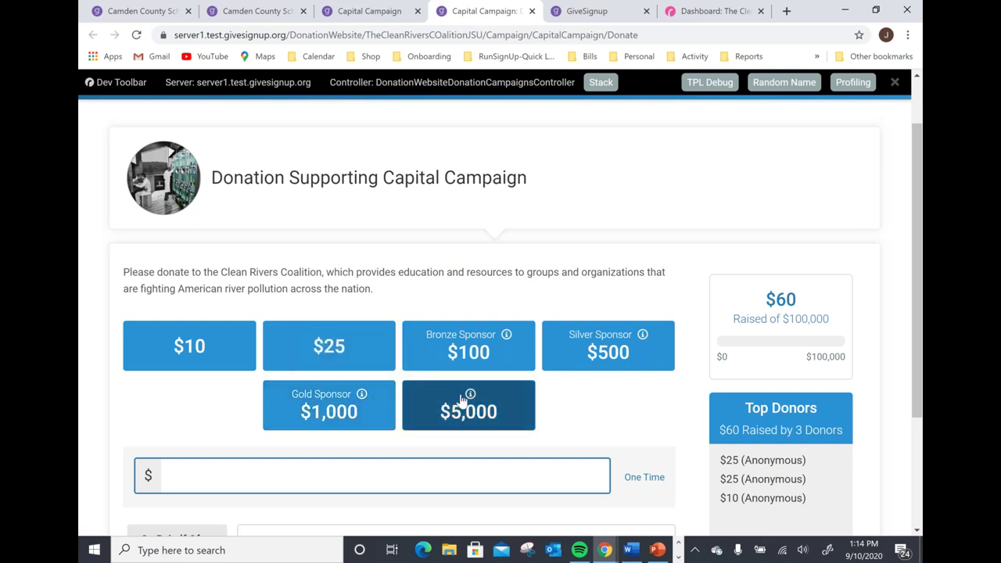
mouse_move(470, 395)
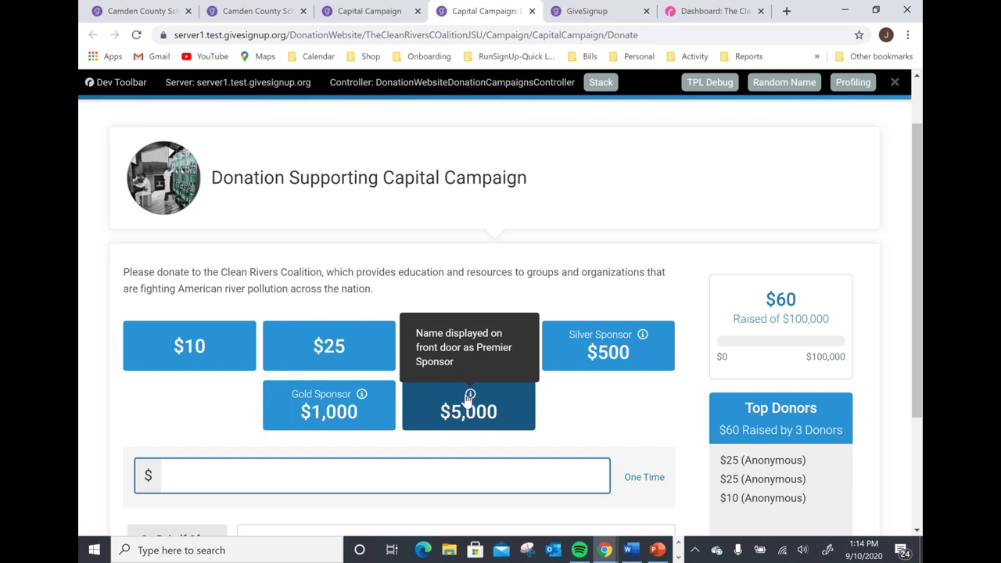
scroll(584, 400, "down", 1)
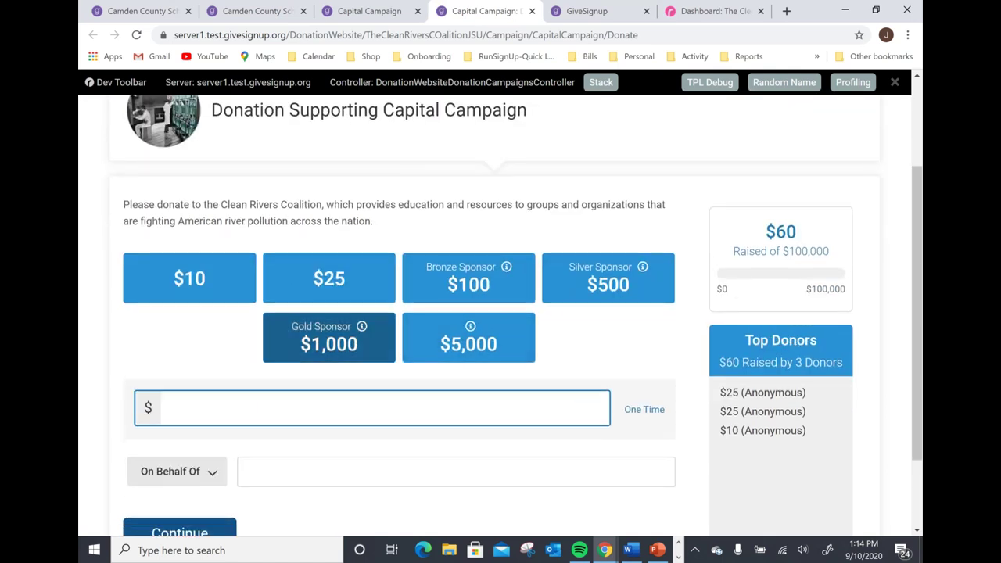
left_click(342, 289)
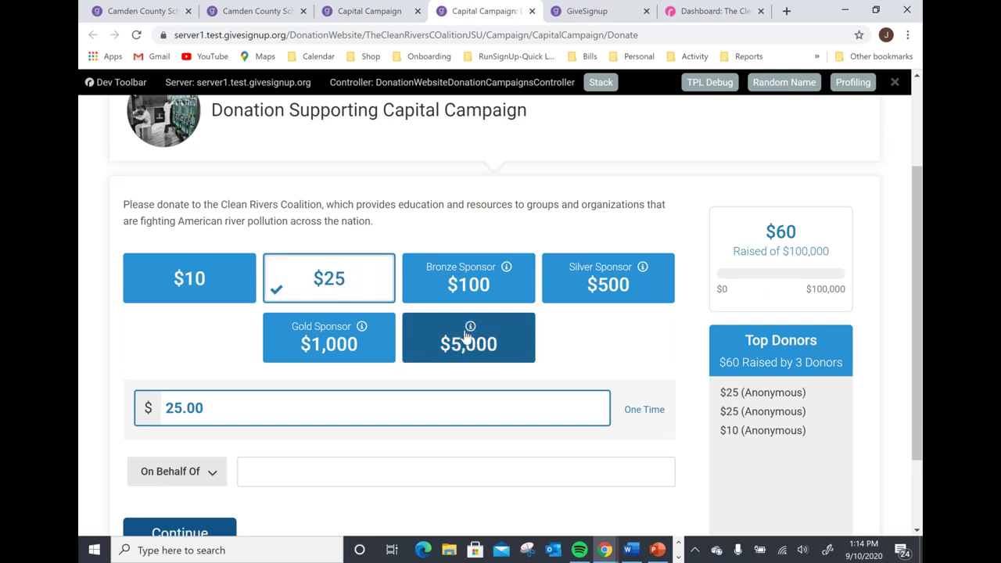
Leave the On Behalf Of field blank for an anonymous gift and continue to review.
scroll(466, 391, "down", 1)
scroll(460, 356, "down", 1)
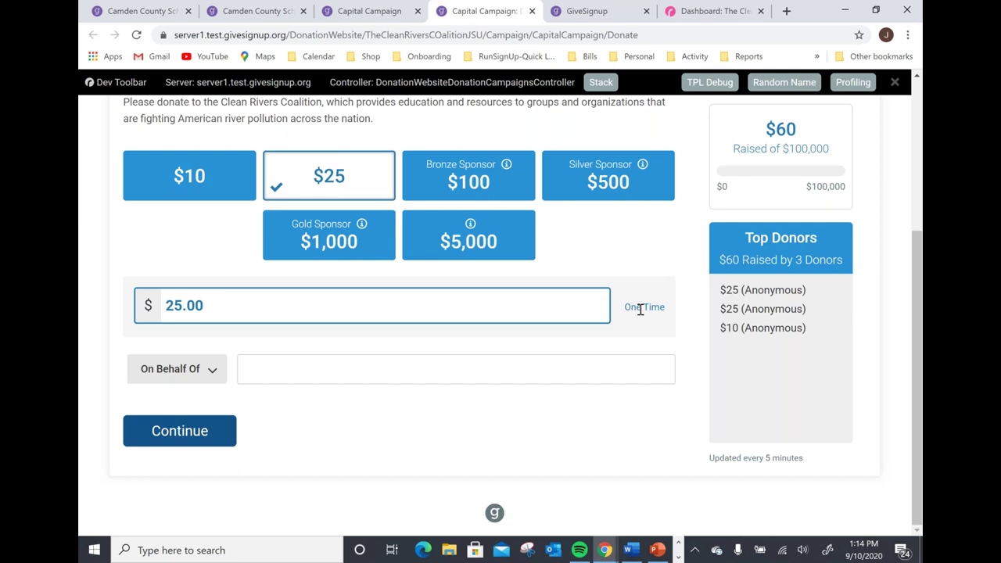
left_click(279, 366)
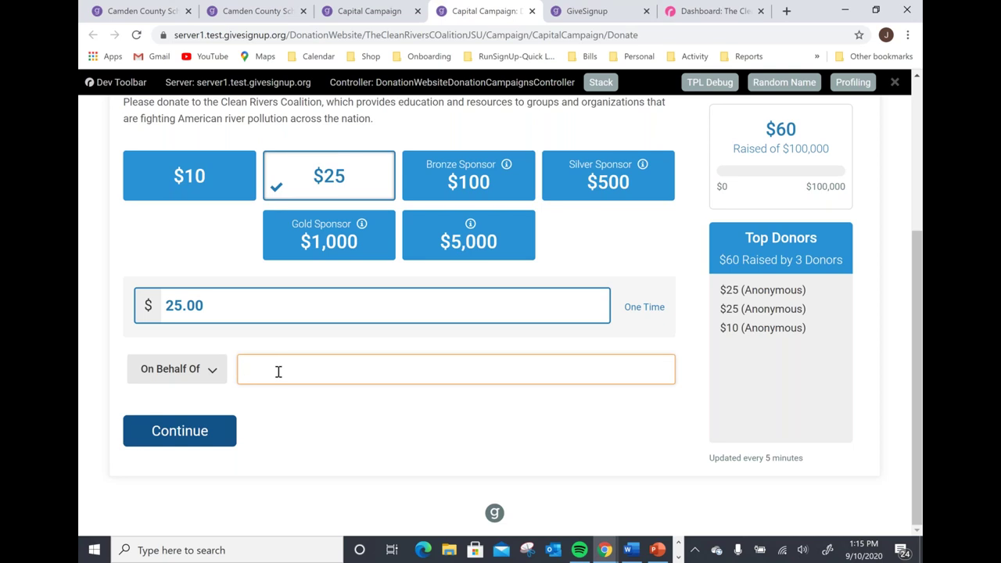
left_click(217, 428)
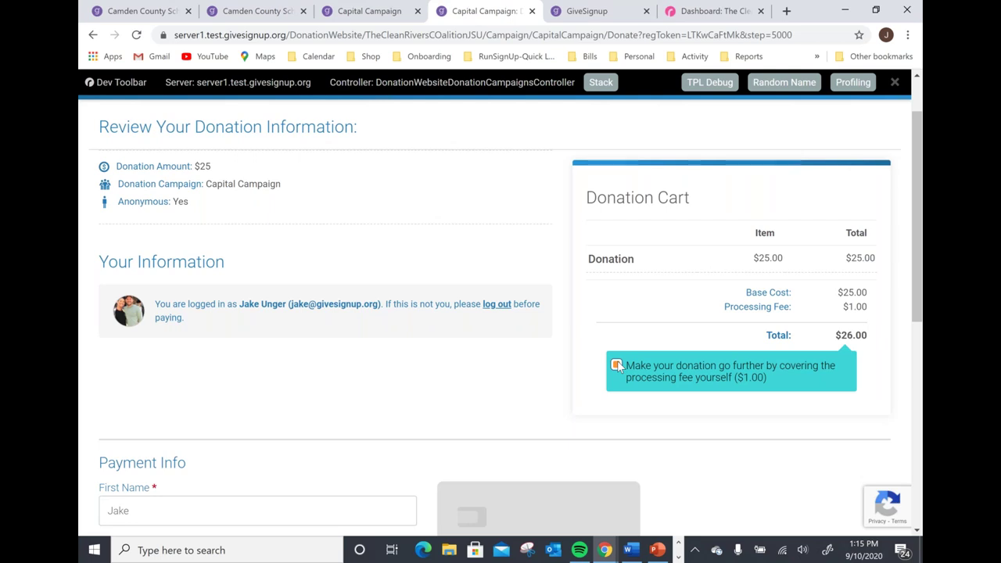
Opt to cover the $1.00 processing fee.
left_click(617, 366)
left_click(616, 366)
left_click(616, 366)
left_click(617, 366)
scroll(513, 361, "down", 2)
scroll(514, 358, "down", 2)
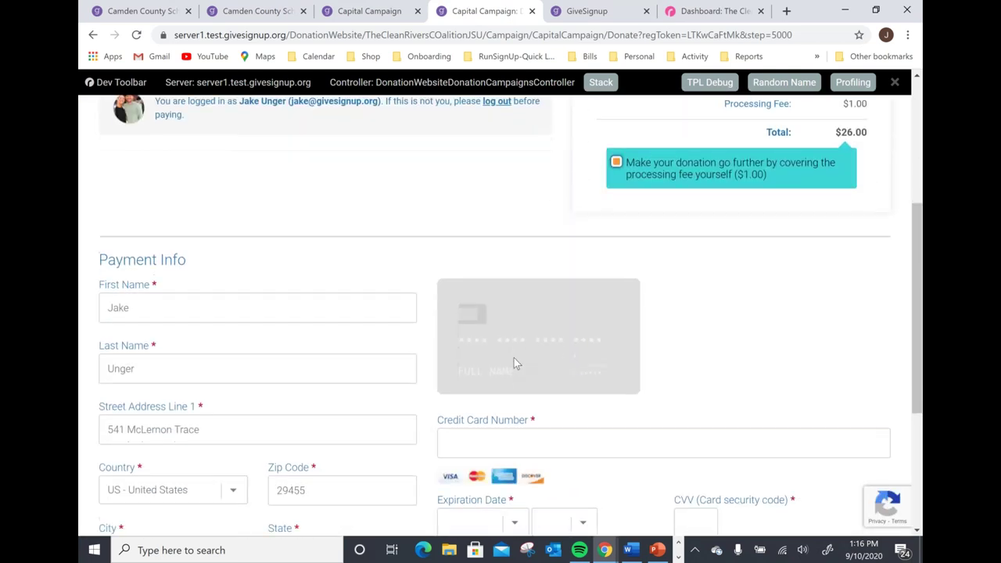
left_click(517, 370)
type("4111 1111 11")
type("1111")
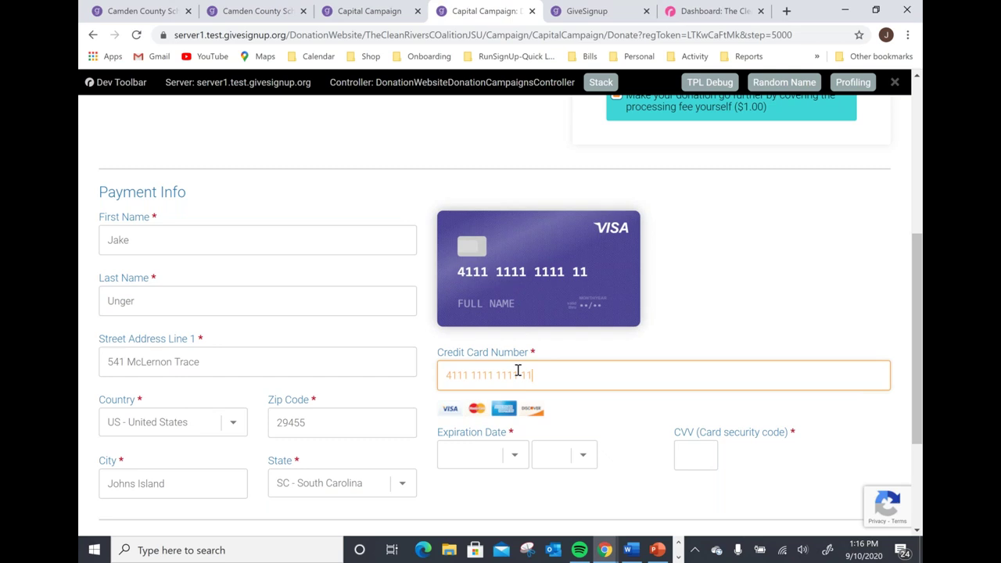
left_click(495, 469)
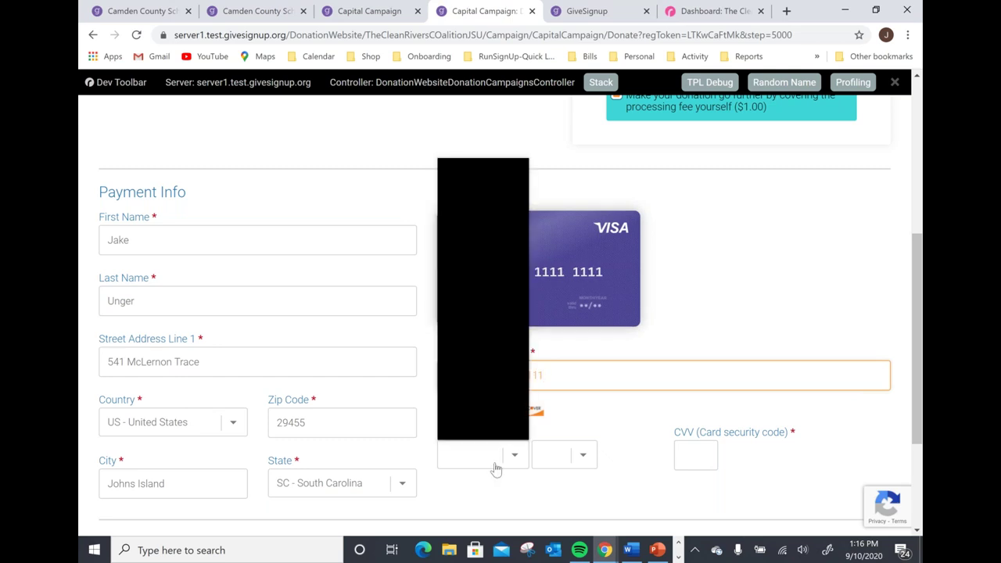
left_click(474, 365)
left_click(568, 455)
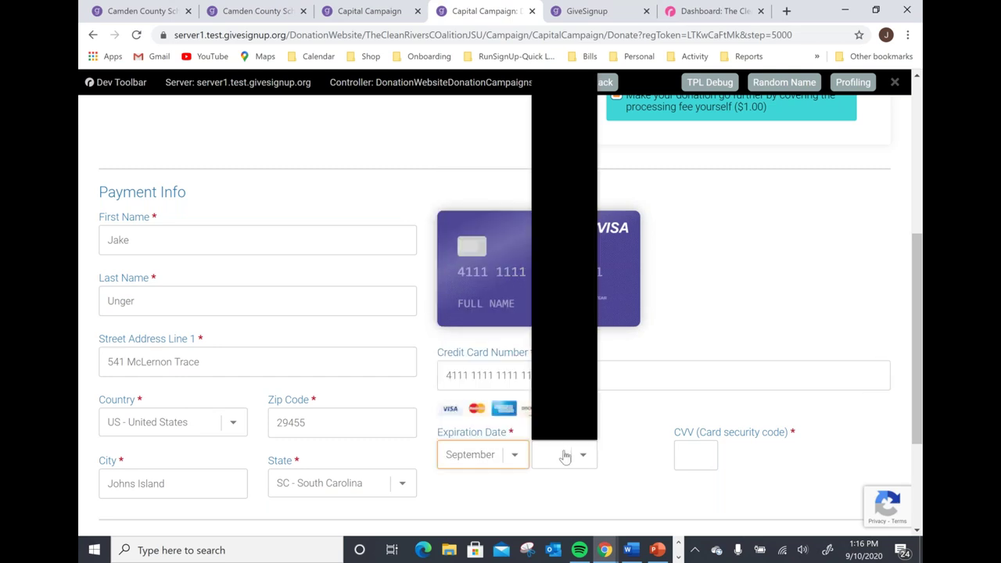
left_click(555, 150)
left_click(697, 463)
type("999")
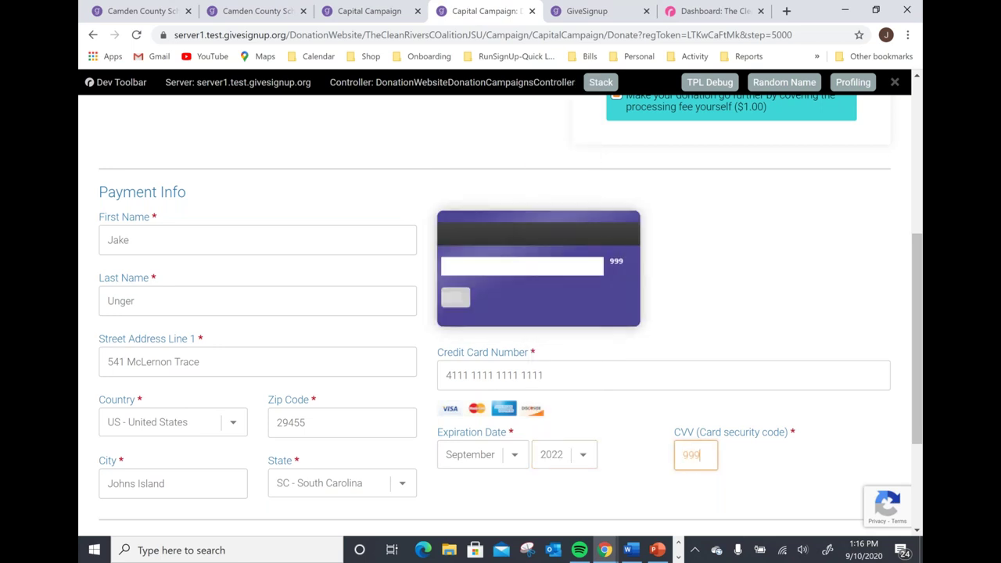
triple_click(765, 484)
Accept the refund policy and pay for the $25 donation.
scroll(762, 477, "down", 2)
left_click(113, 394)
left_click(179, 467)
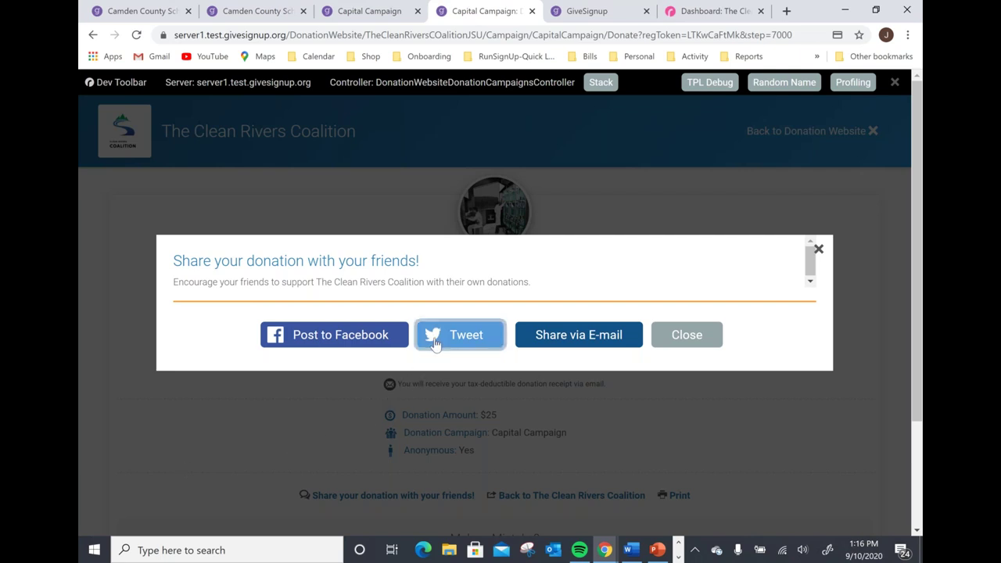
Close the share prompt, go back to the Clean Rivers Coalition site, then view the givesignup.org home page.
left_click(636, 344)
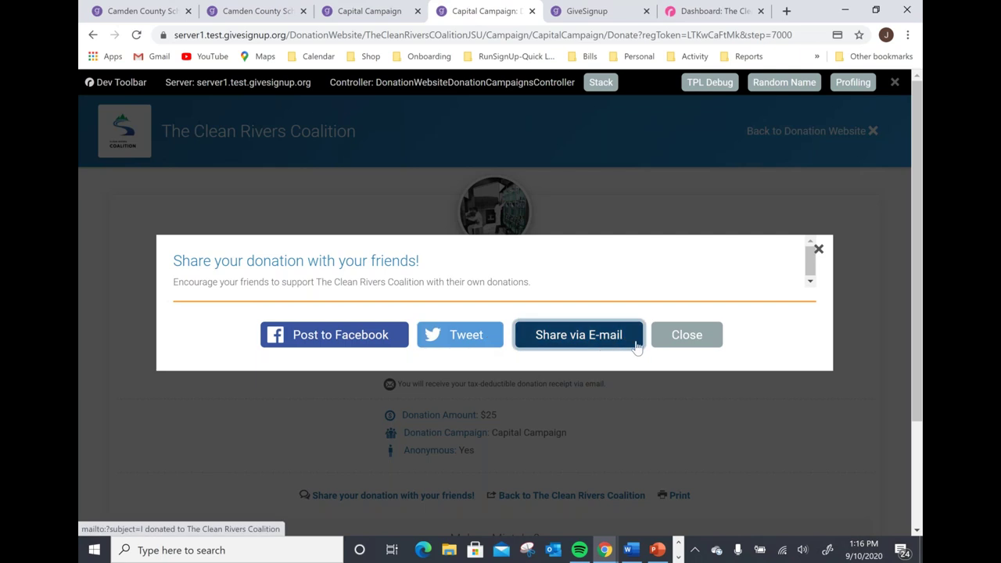
left_click(819, 249)
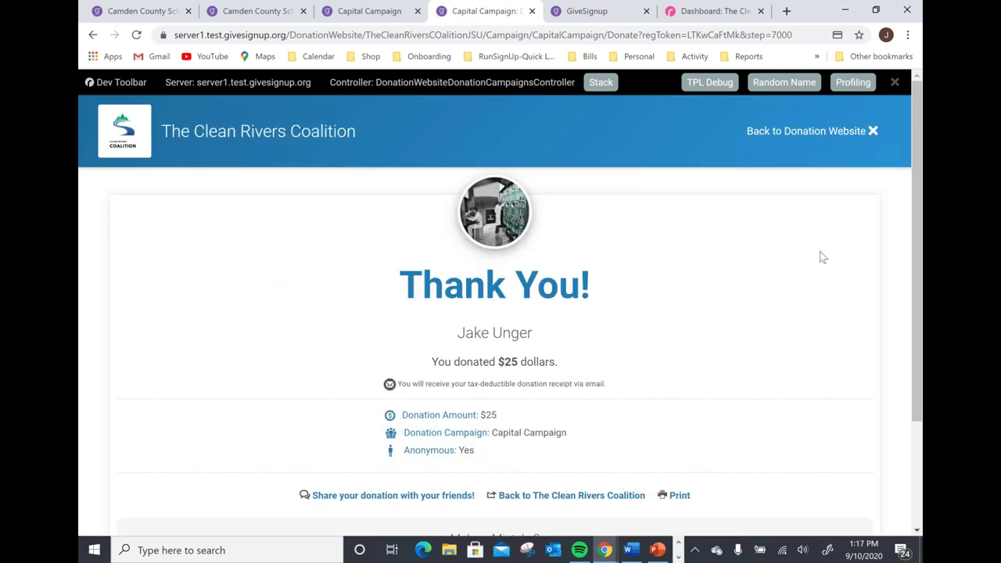
left_click(795, 135)
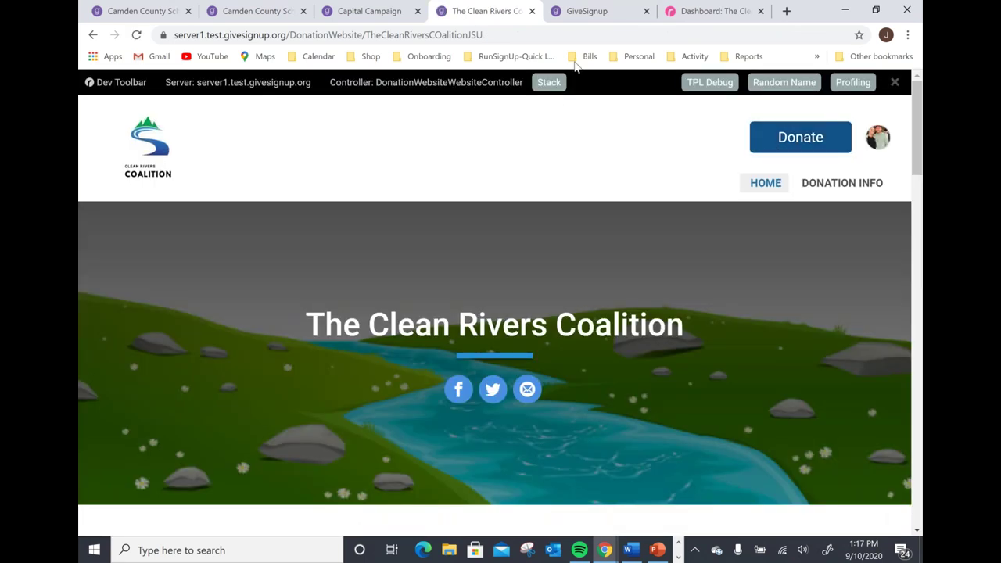
left_click(590, 10)
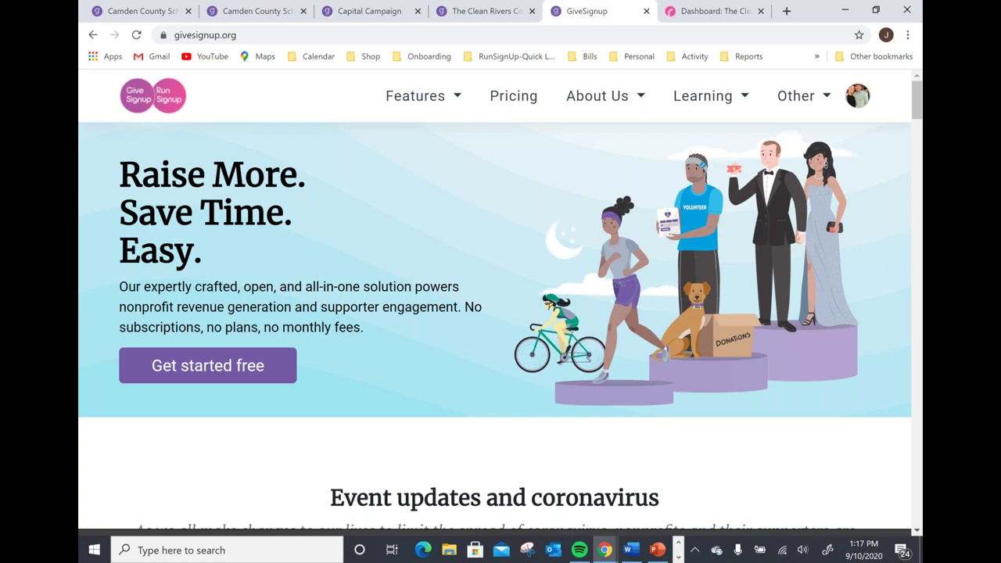
left_click(216, 380)
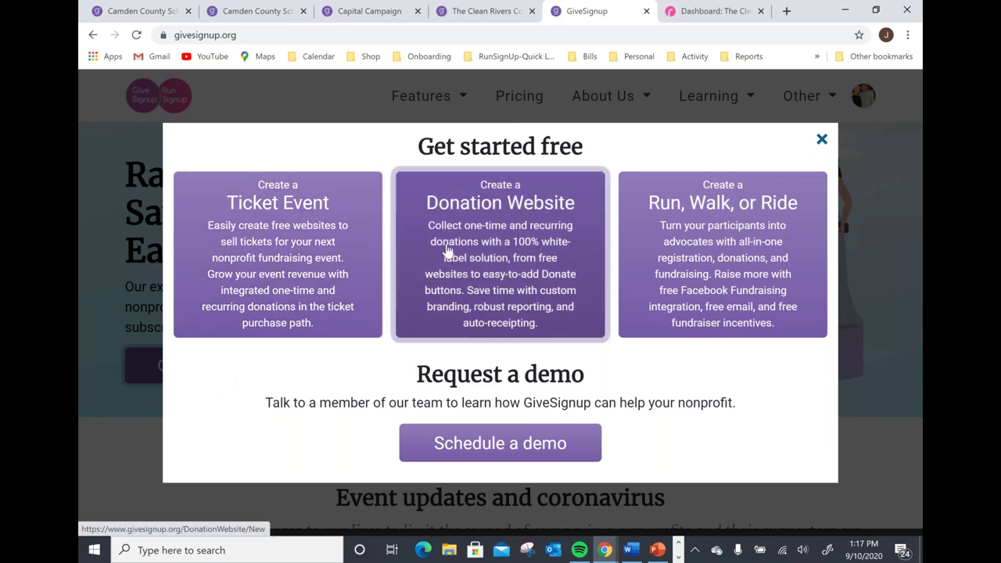
left_click(447, 249)
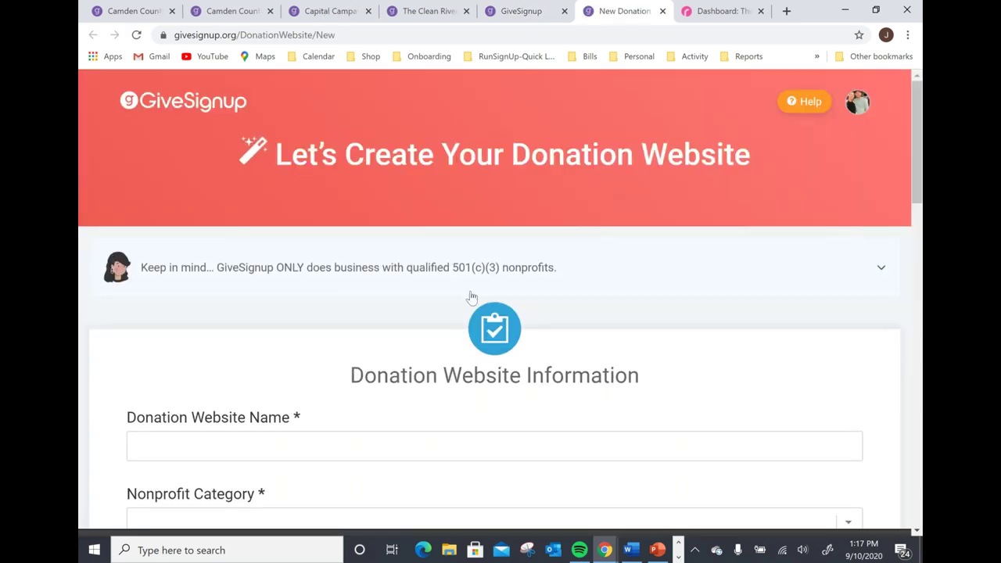
scroll(473, 302, "down", 2)
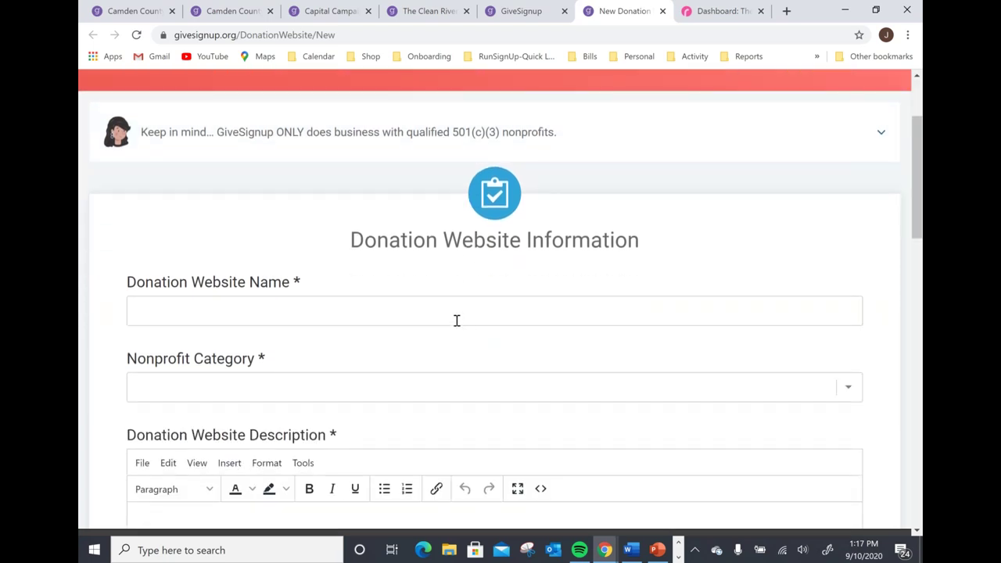
left_click(457, 320)
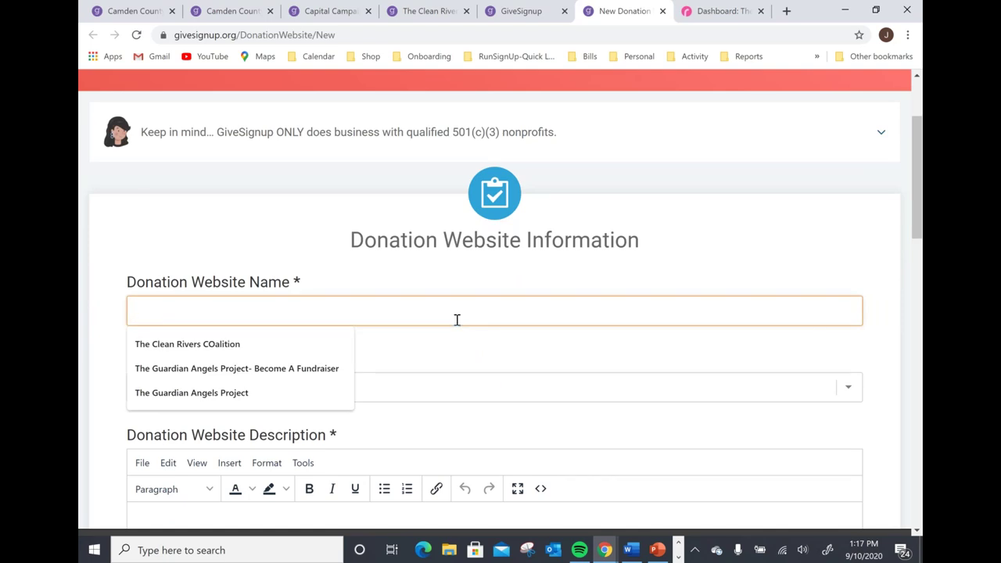
scroll(456, 320, "down", 2)
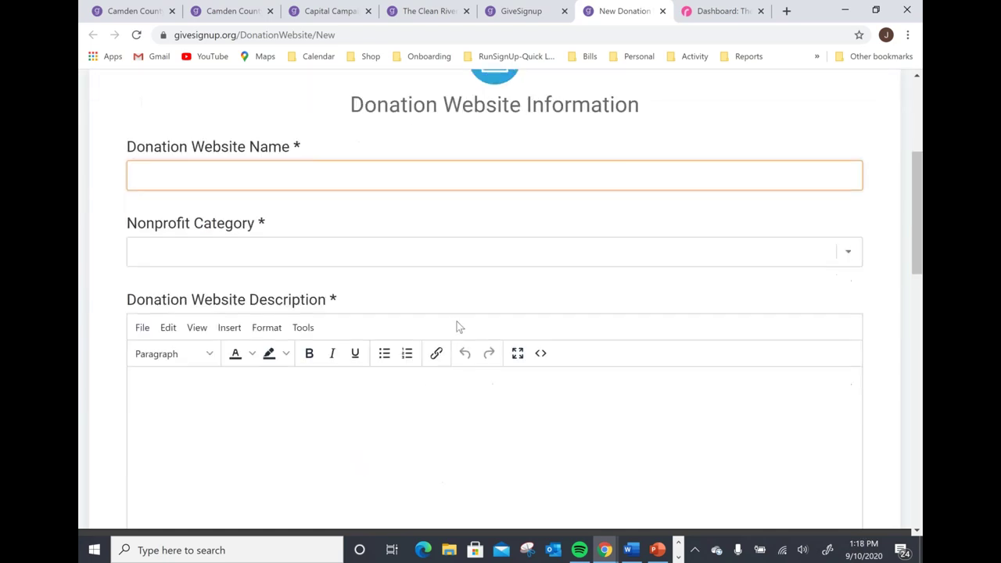
left_click(339, 259)
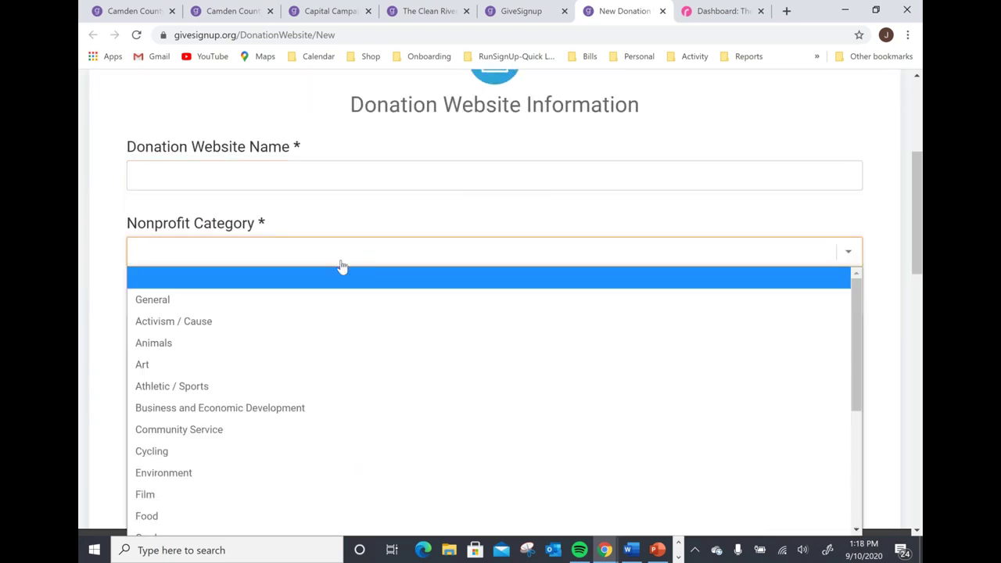
left_click(356, 231)
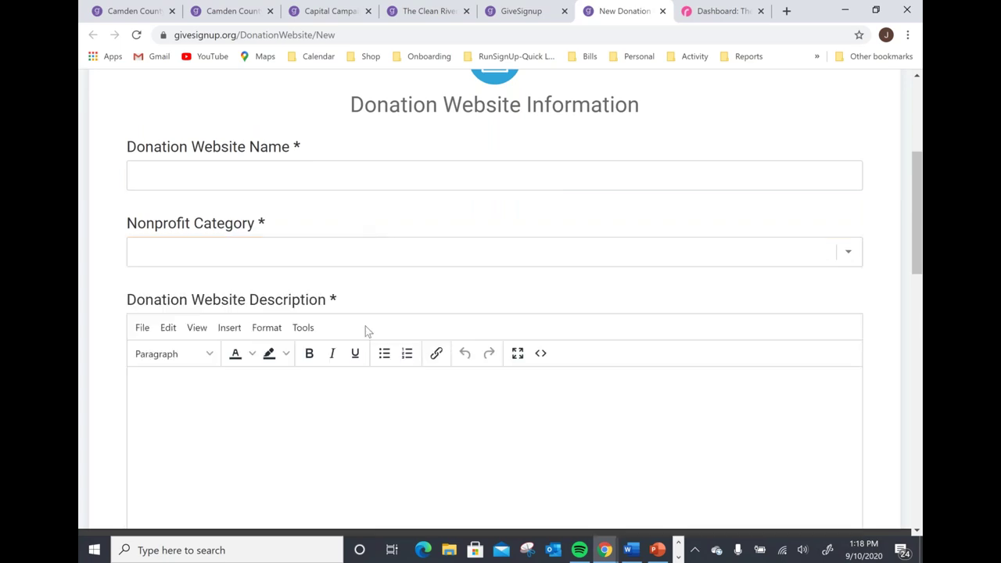
scroll(365, 326, "down", 2)
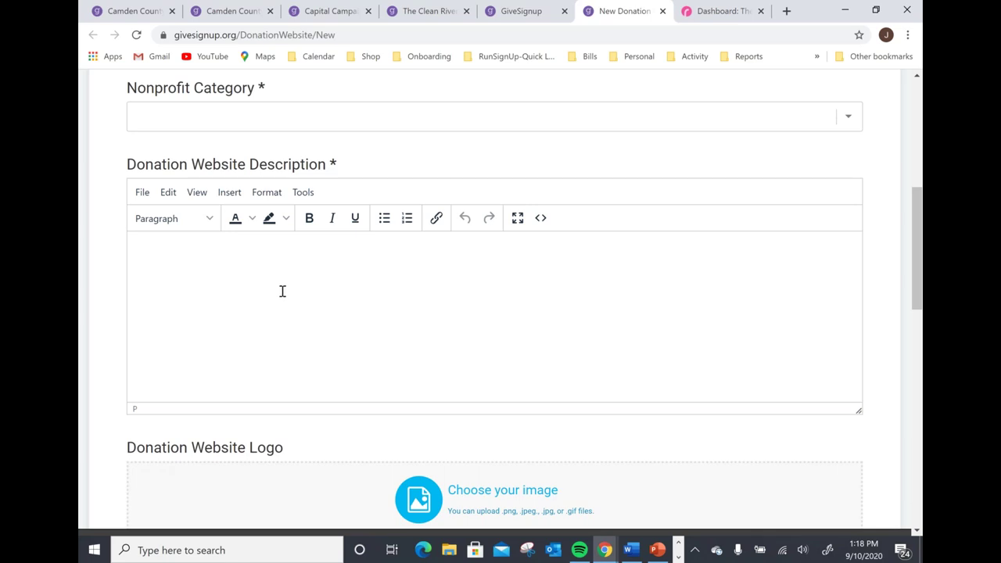
scroll(282, 291, "down", 3)
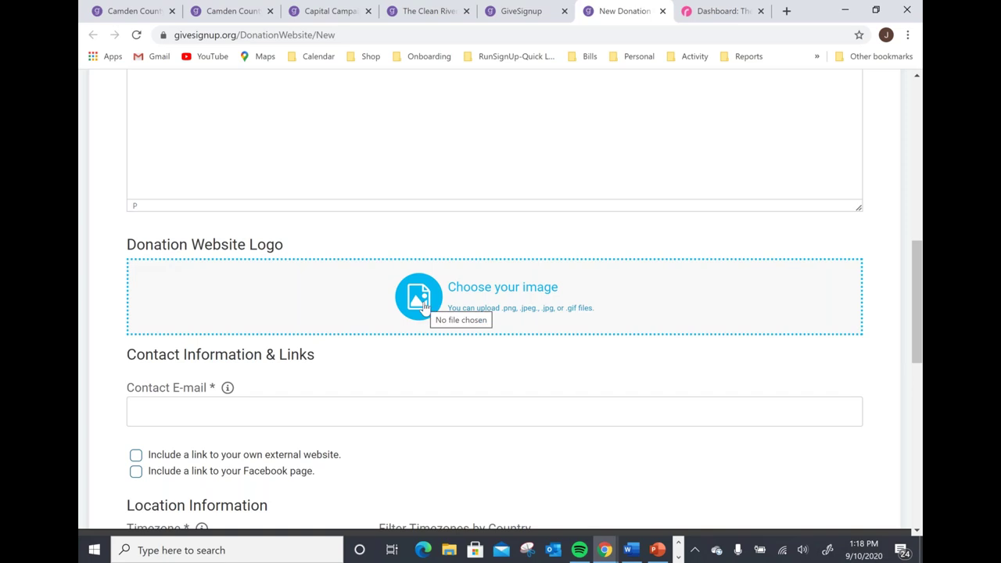
scroll(410, 298, "down", 2)
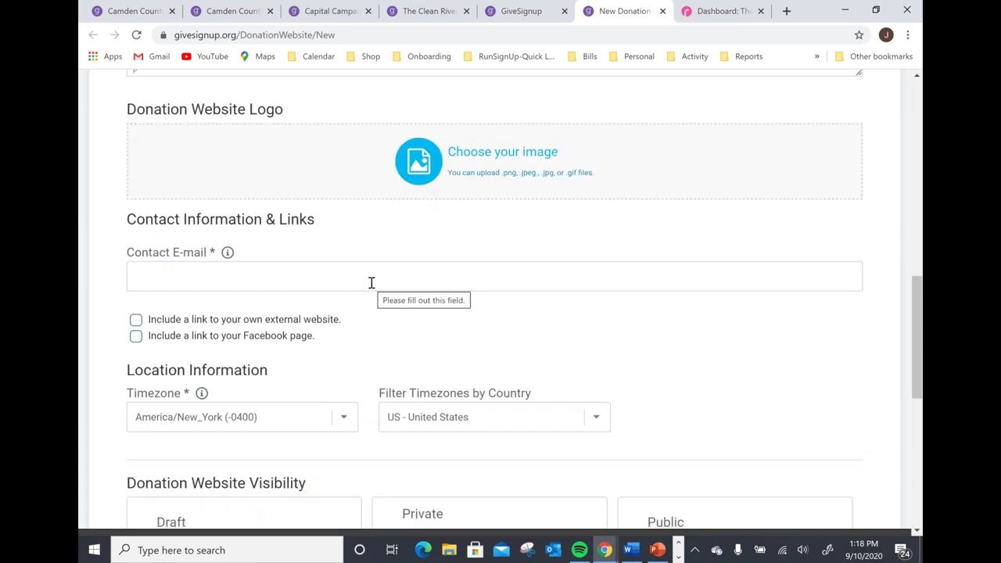
scroll(371, 283, "down", 1)
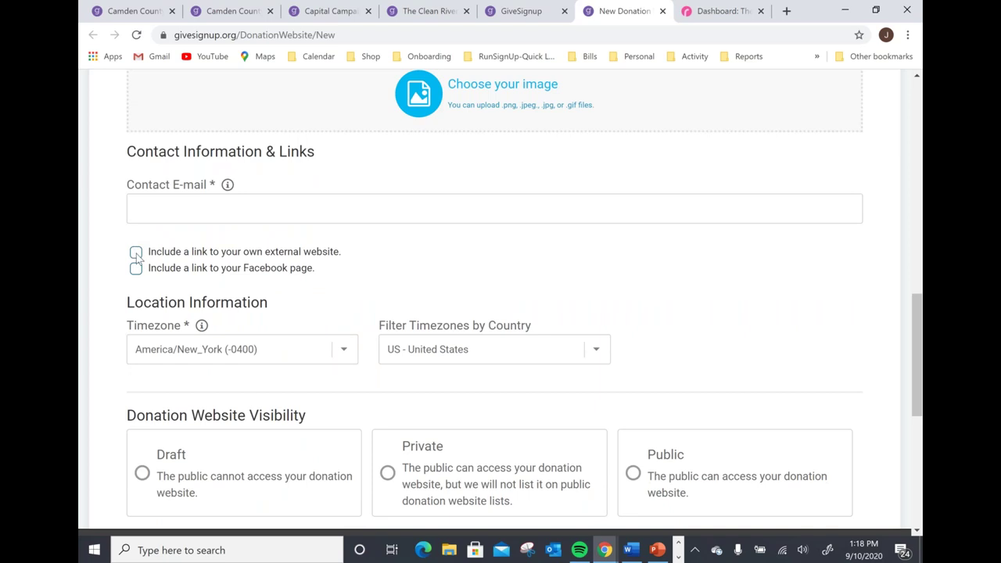
left_click(136, 252)
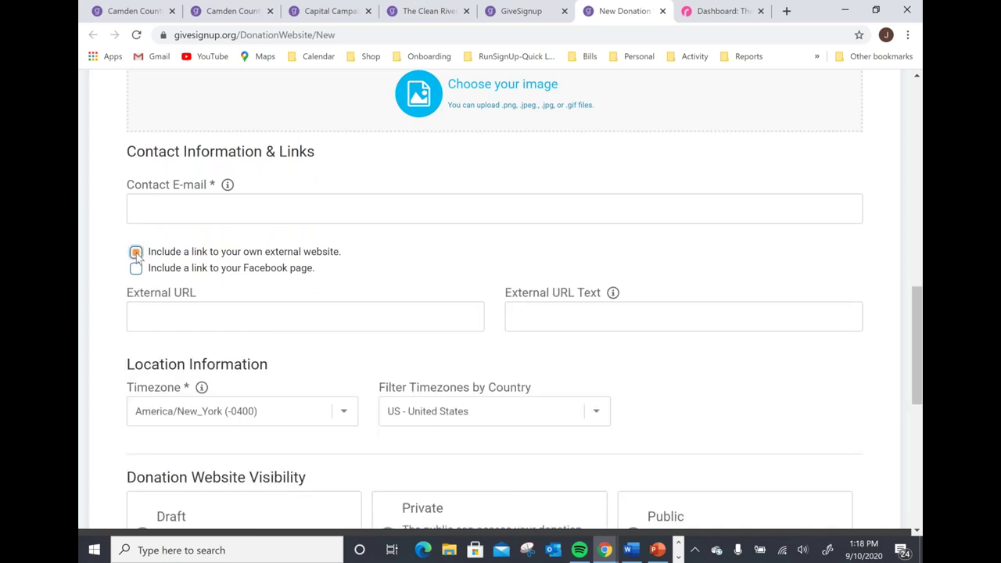
left_click(136, 253)
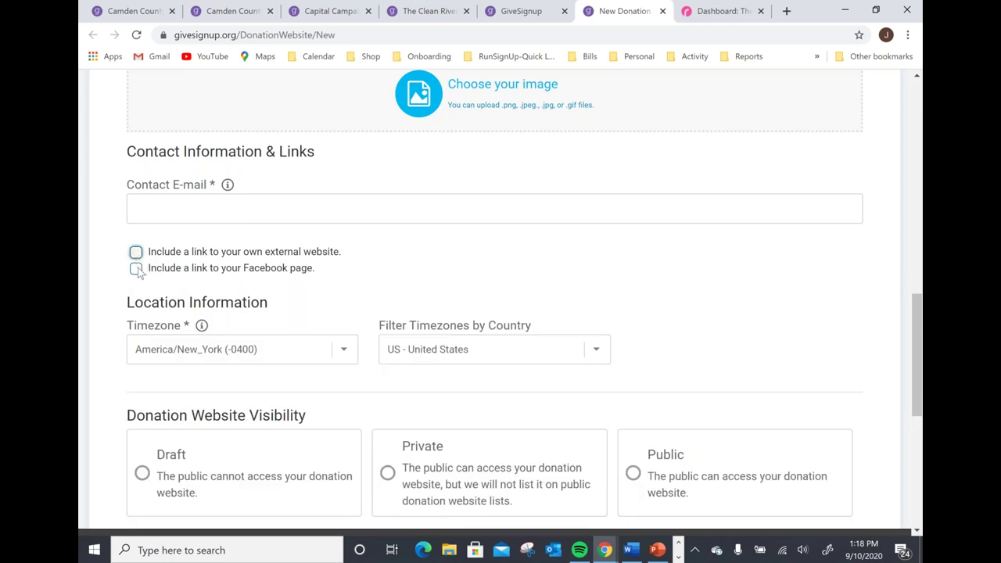
left_click(138, 270)
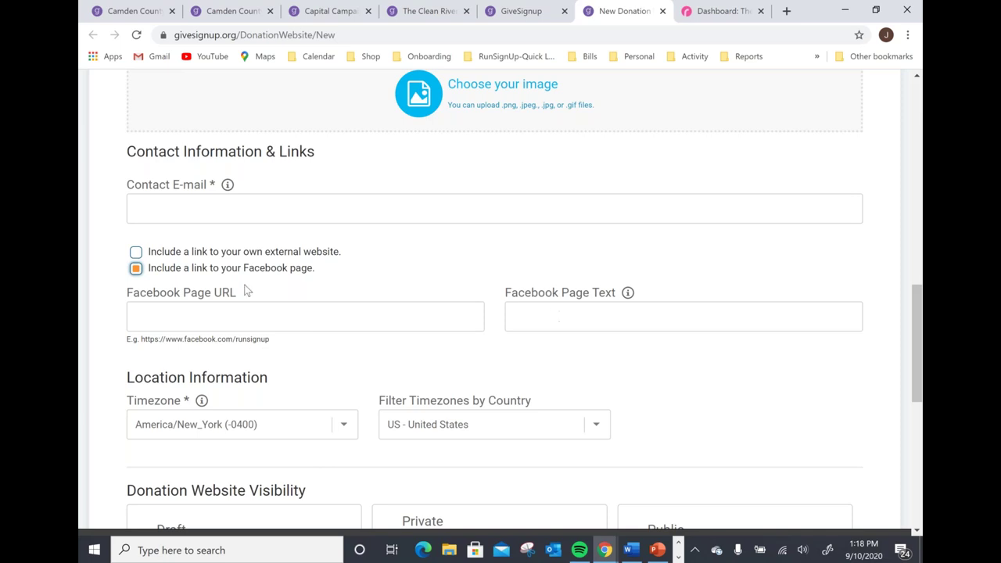
left_click(136, 270)
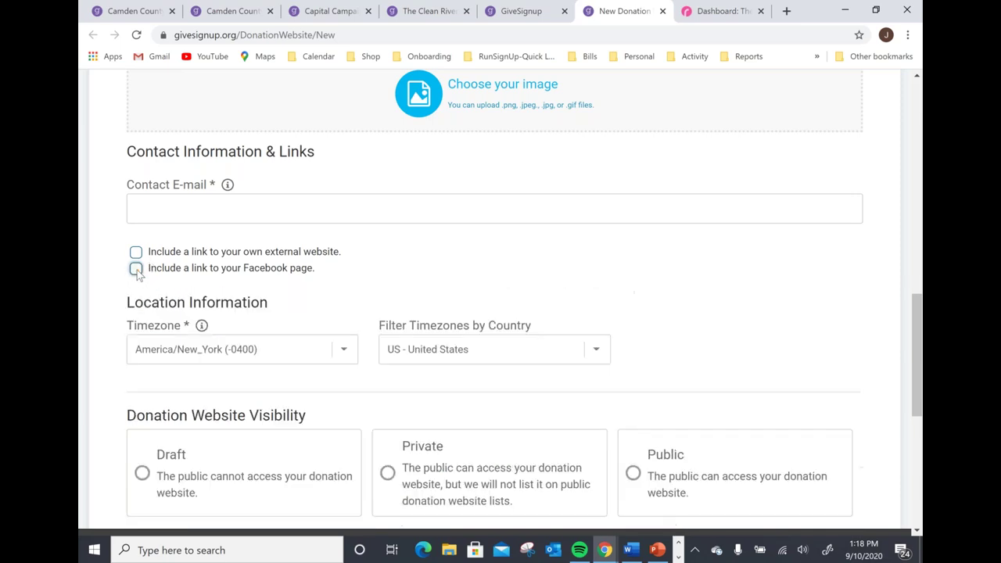
Look over the visibility, URL identifier and contract sections, then go to the Clean Rivers Coalition dashboard.
scroll(239, 265, "down", 2)
scroll(250, 243, "down", 1)
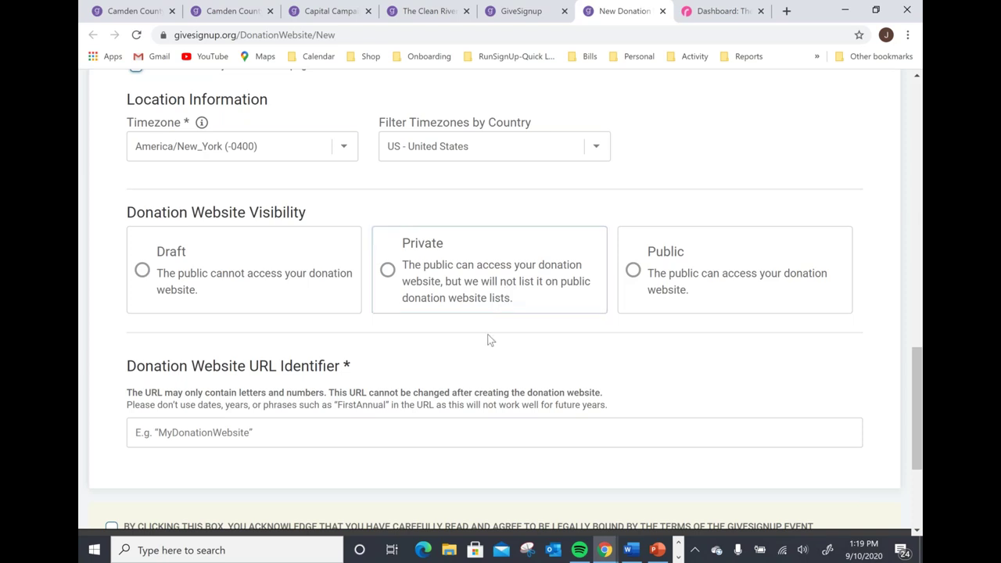
scroll(384, 348, "down", 3)
scroll(305, 439, "down", 1)
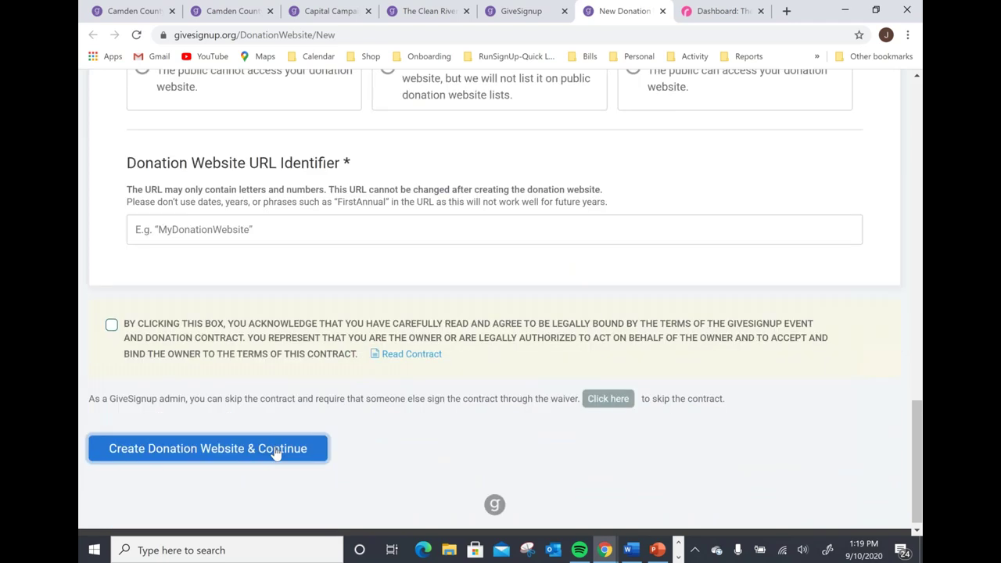
scroll(465, 231, "up", 1)
scroll(465, 231, "up", 2)
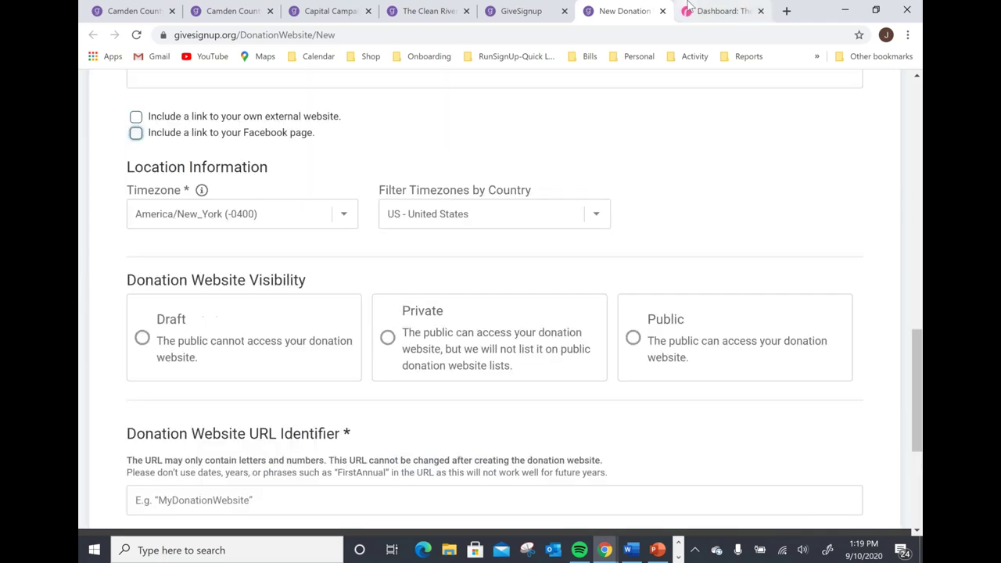
left_click(718, 11)
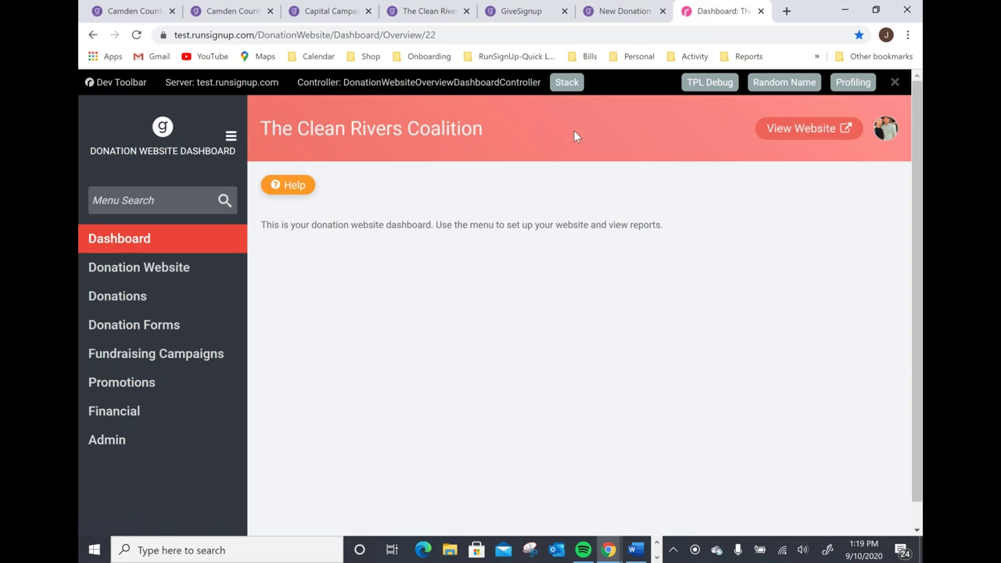
Open Fundraising Campaign Setup to list National Rivers Month, Birthday and Capital campaigns, then choose Add a Campaign.
left_click(148, 240)
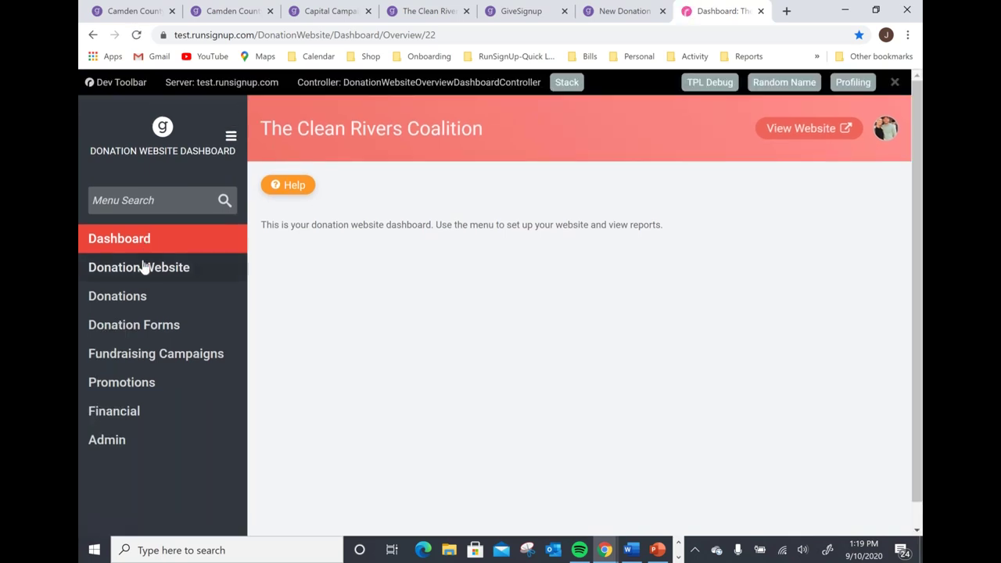
left_click(144, 267)
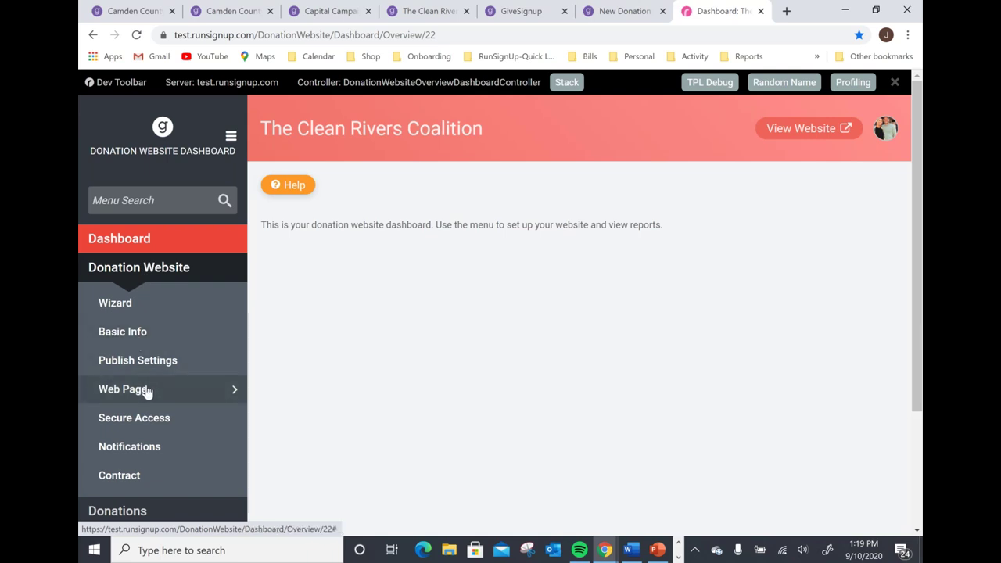
mouse_move(148, 390)
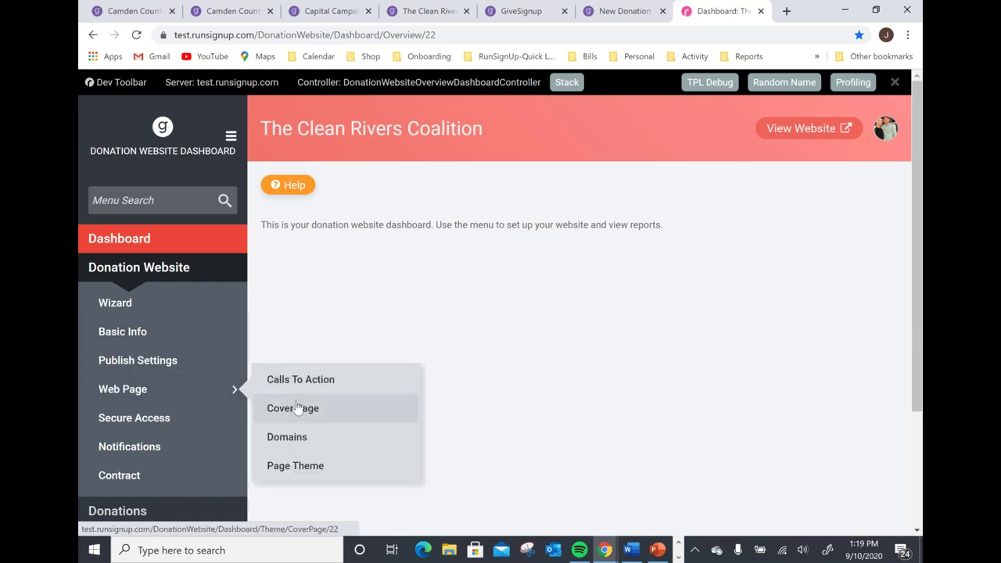
left_click(148, 270)
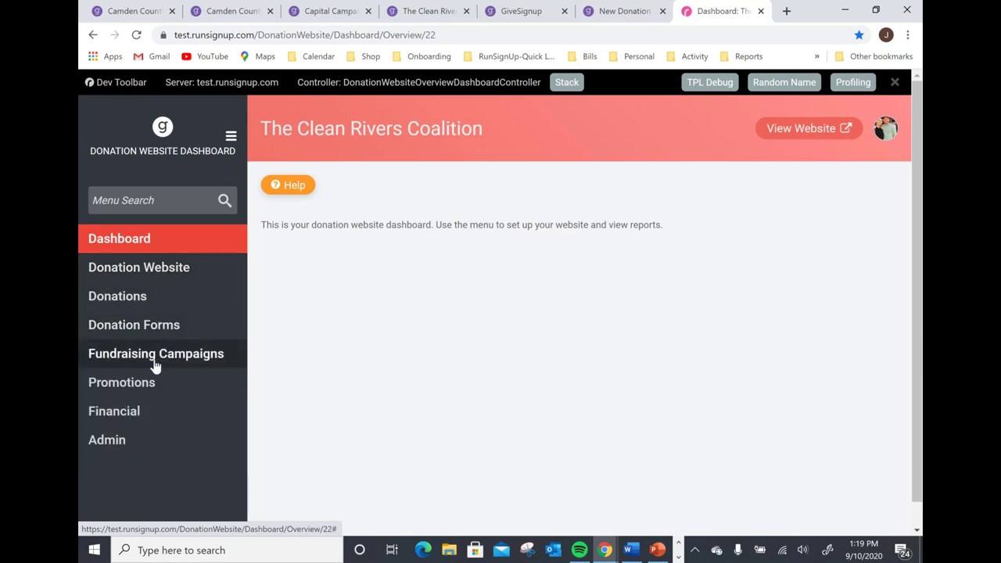
left_click(141, 365)
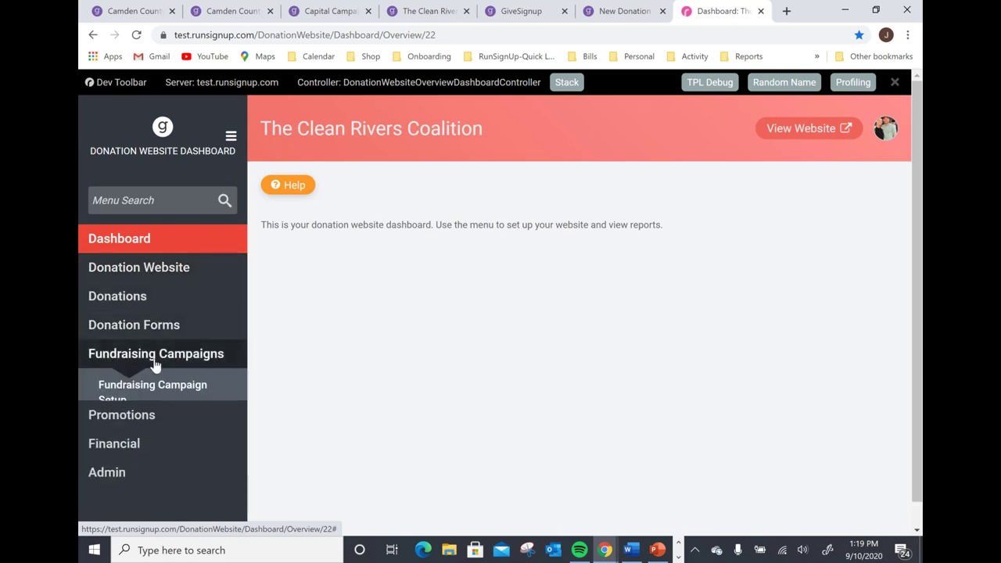
scroll(130, 329, "down", 1)
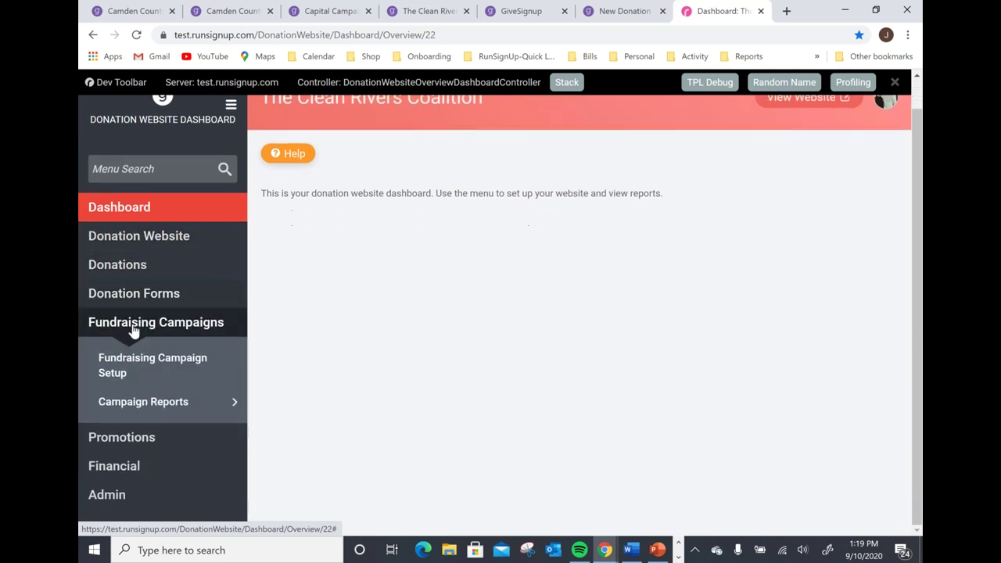
left_click(158, 369)
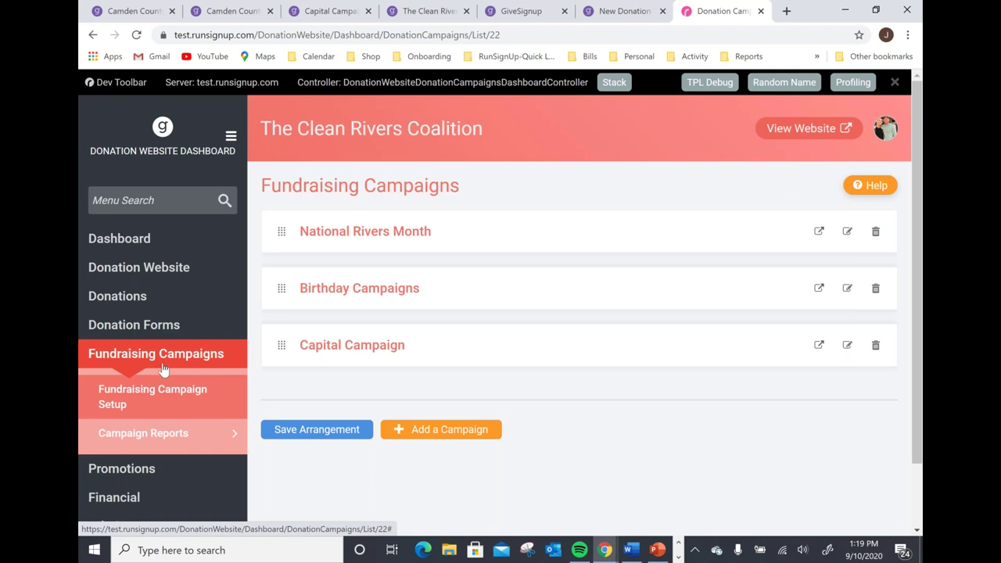
left_click(446, 435)
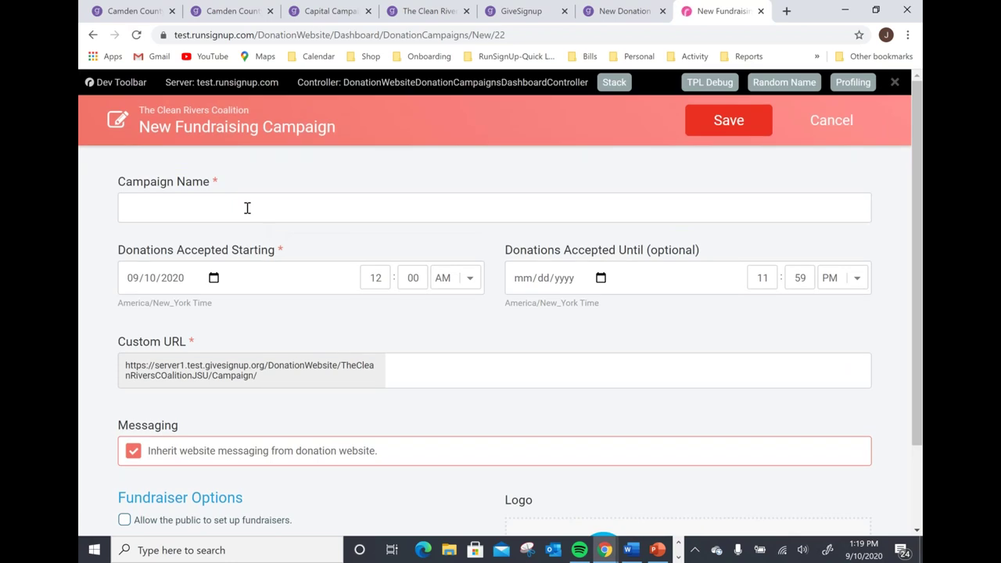
Name the campaign '#GivingTuesday 2020' and set donations to start on 11/30/2020.
left_click(247, 208)
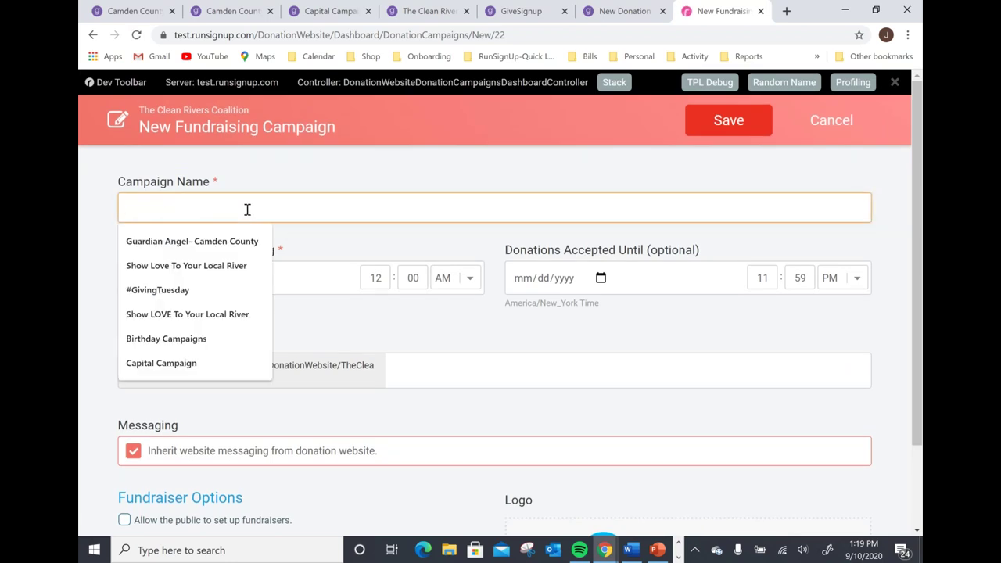
type("#Givin")
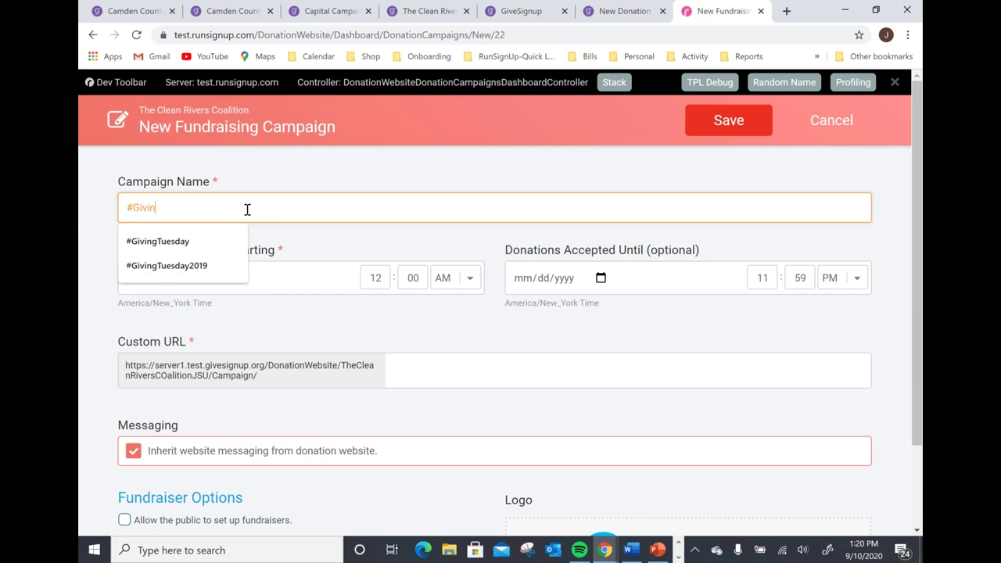
type("gTuesday 2020")
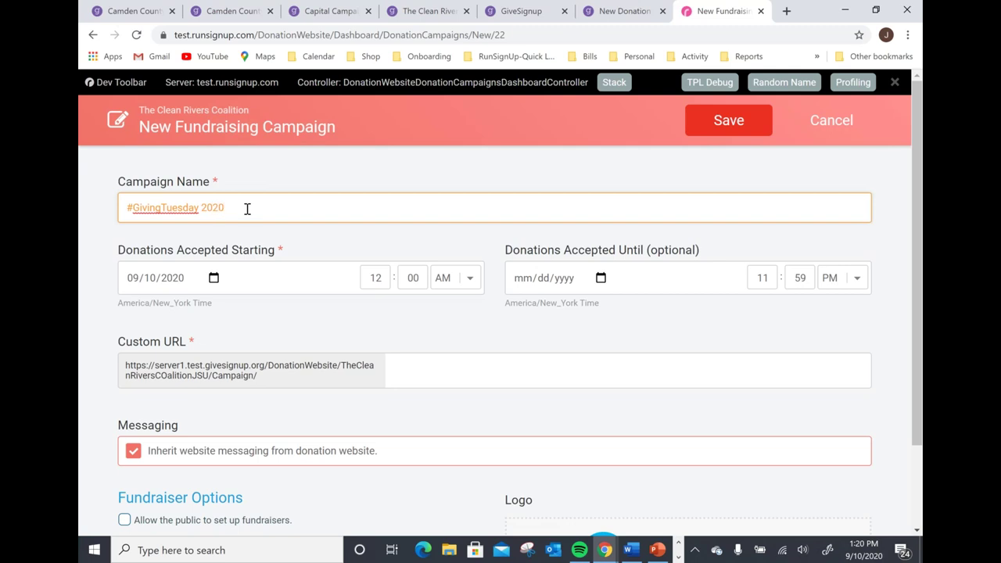
left_click(214, 278)
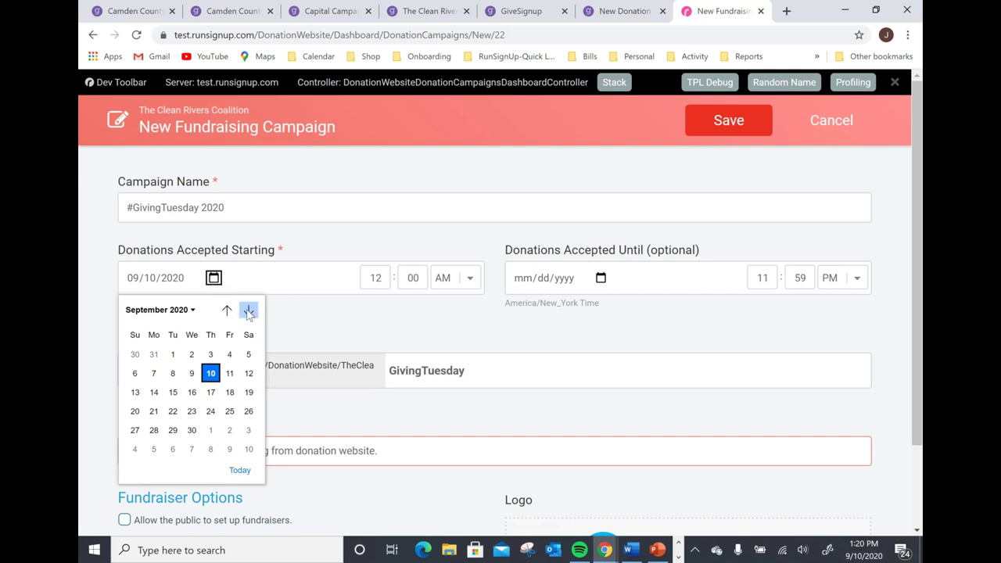
left_click(227, 311)
left_click(249, 311)
left_click(249, 311)
left_click(249, 311)
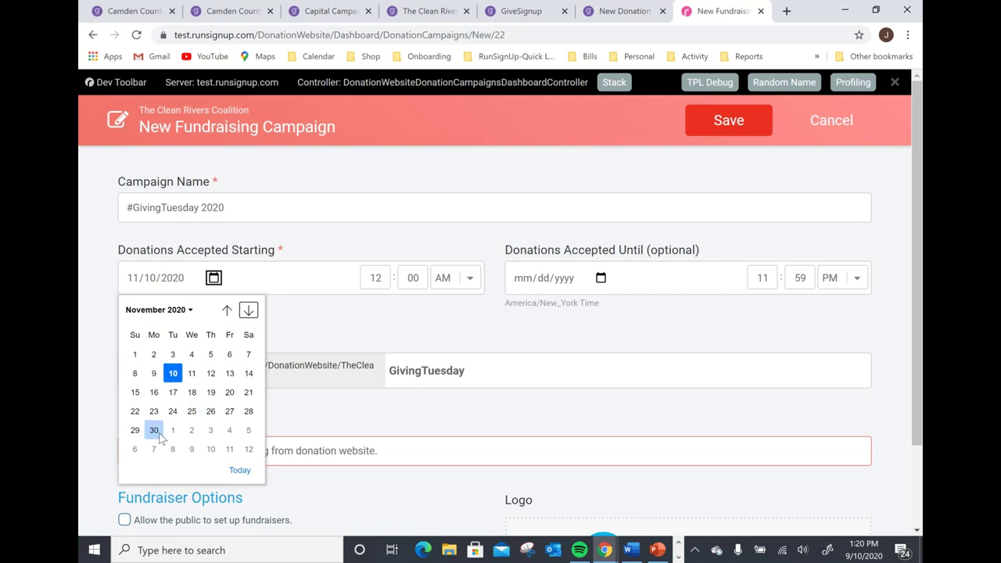
left_click(158, 433)
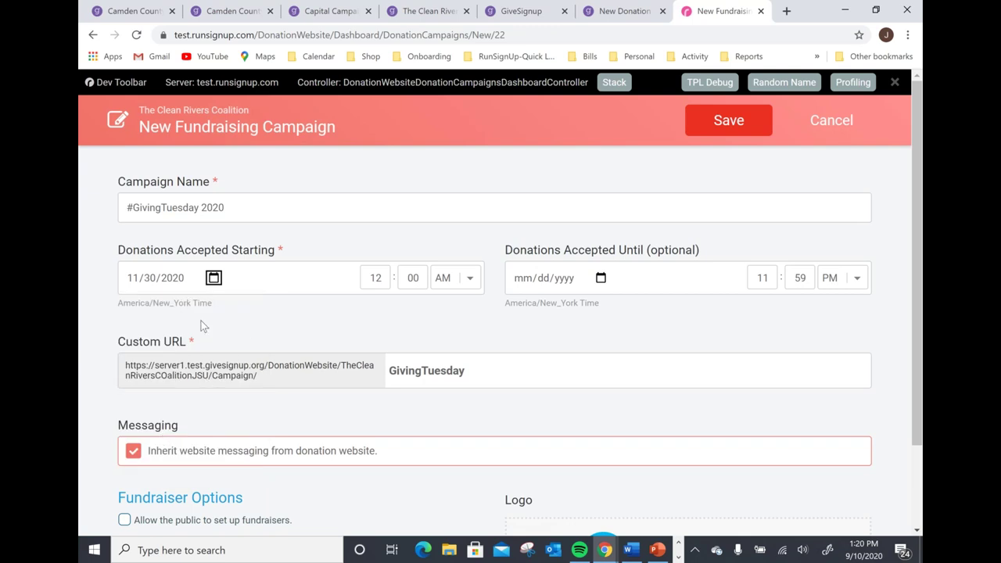
Set donations to end on December 2, 2020.
left_click(601, 278)
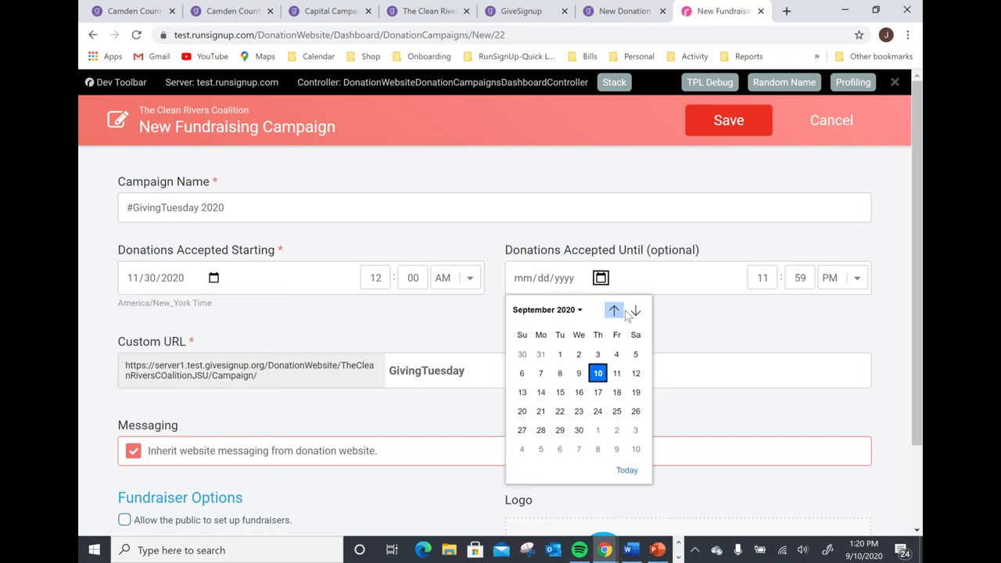
left_click(634, 312)
left_click(634, 311)
left_click(634, 312)
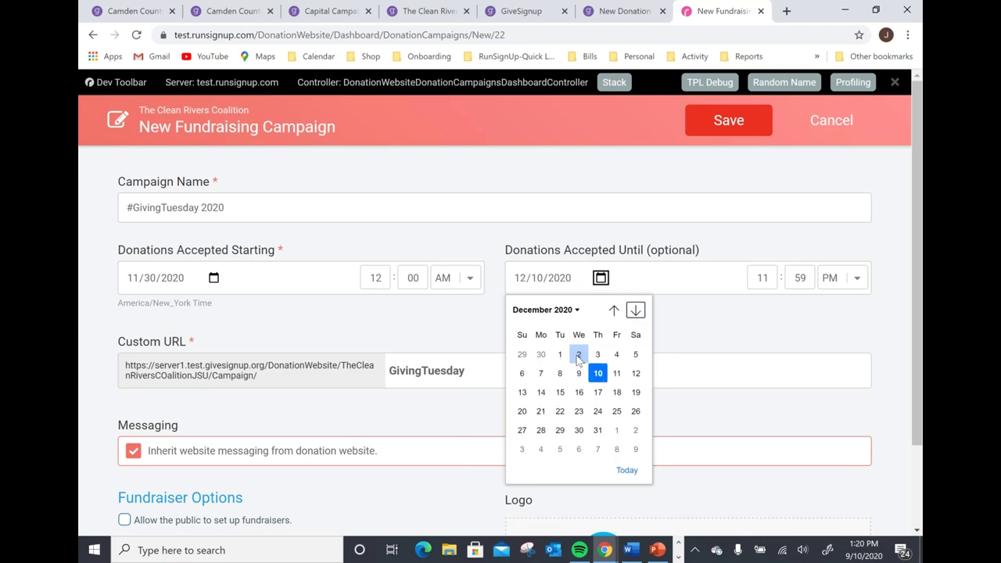
left_click(579, 356)
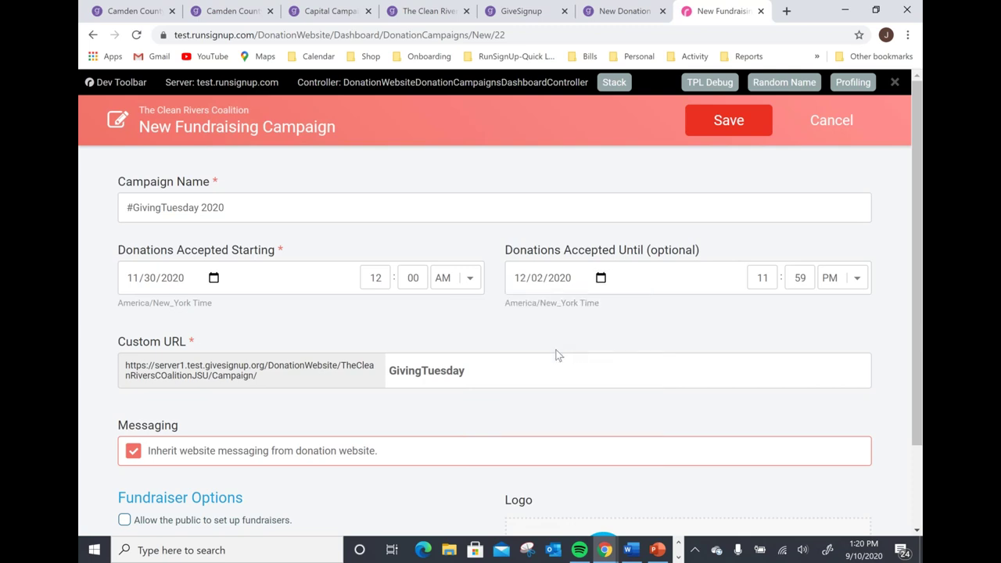
Append 2020 so the custom URL reads GivingTuesday2020.
left_click(526, 378)
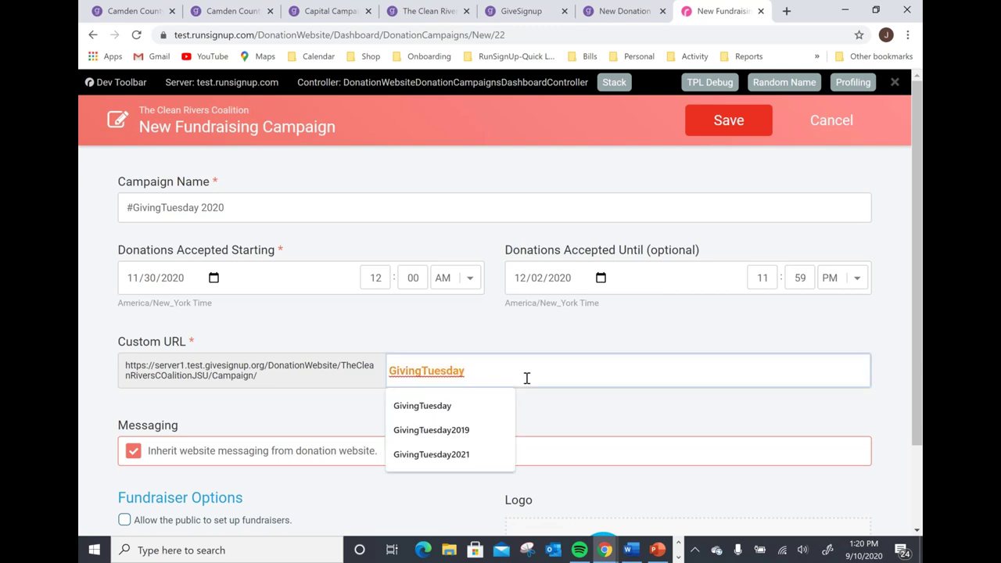
type("2020")
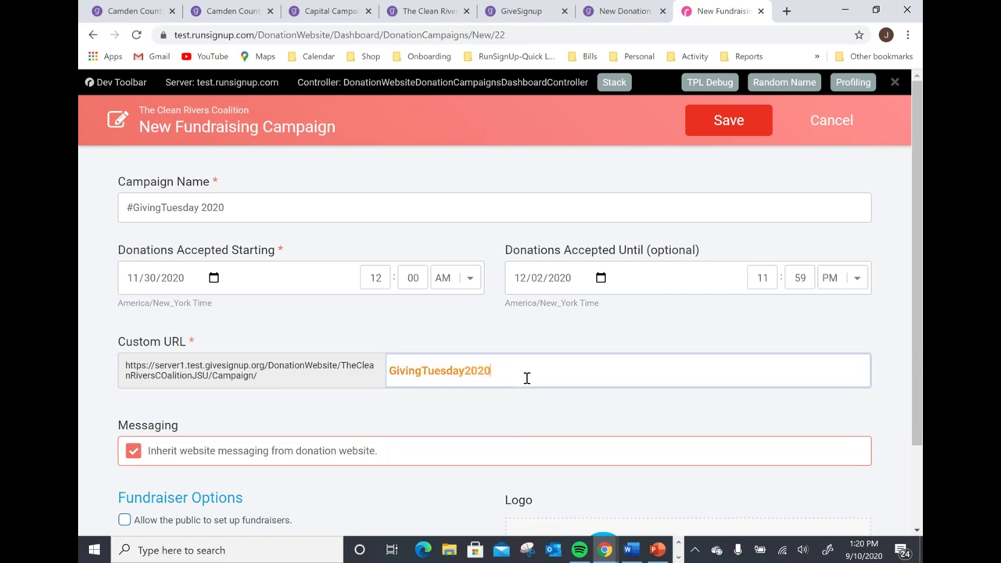
left_click(470, 410)
scroll(454, 407, "down", 1)
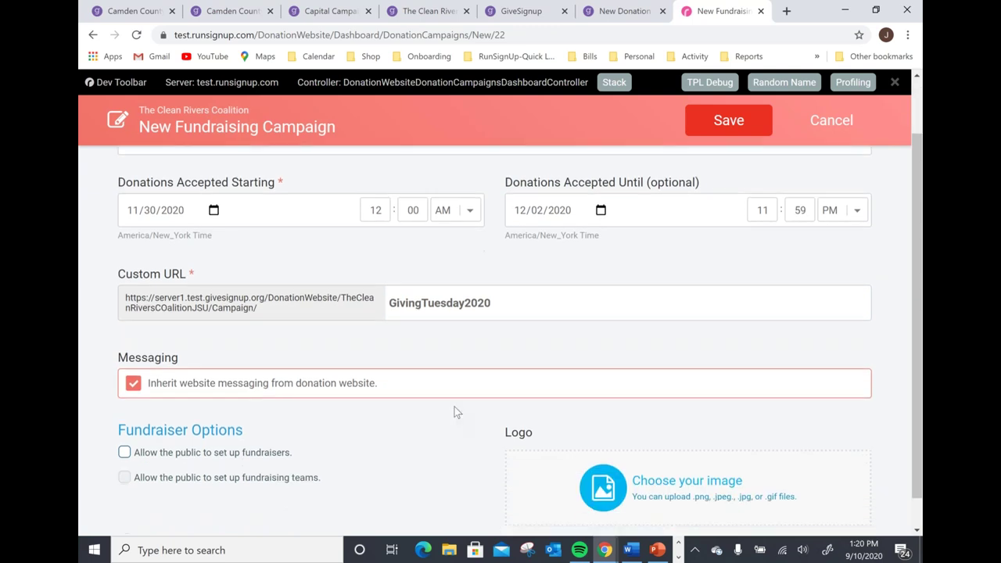
scroll(453, 411, "down", 1)
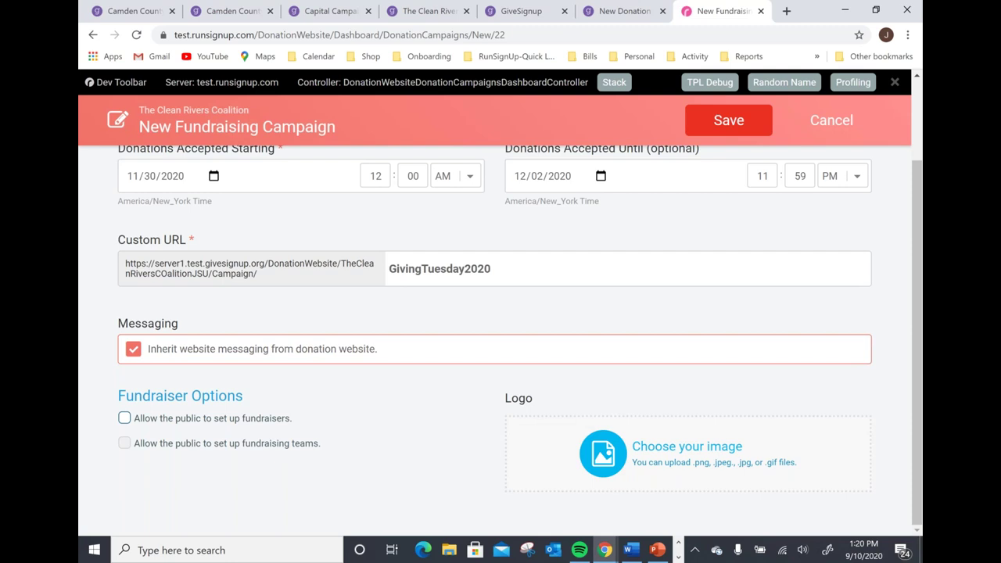
Stop inheriting website messaging and enter the new #GivingTuesday donation message for The Clean Rivers Coalition.
left_click(179, 356)
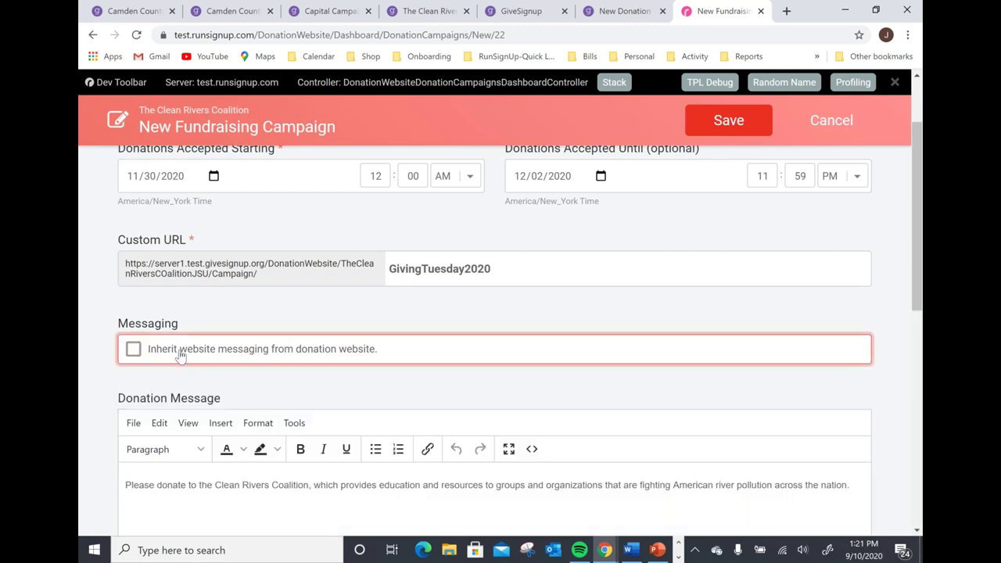
scroll(126, 354, "down", 2)
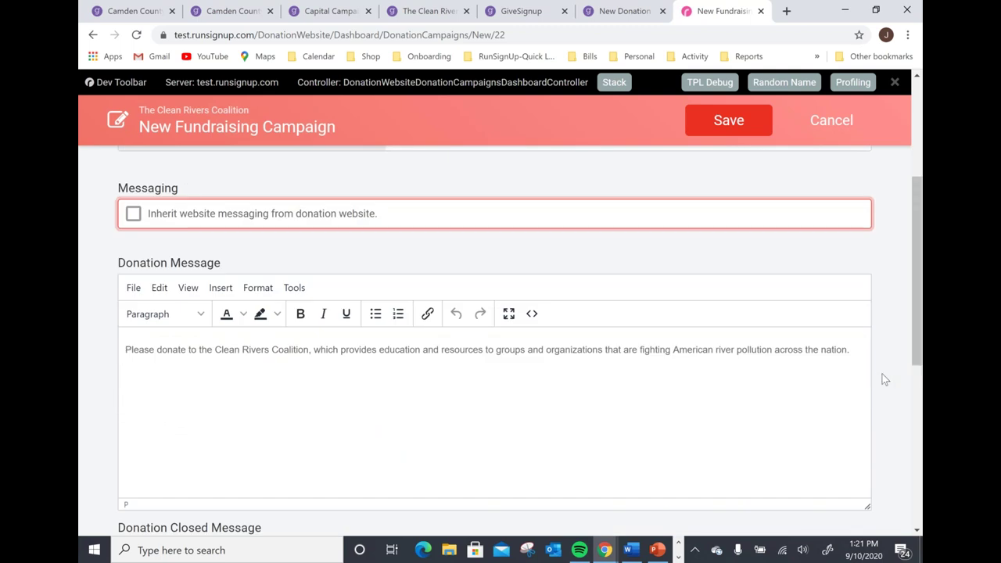
left_click_drag(646, 368, 133, 391)
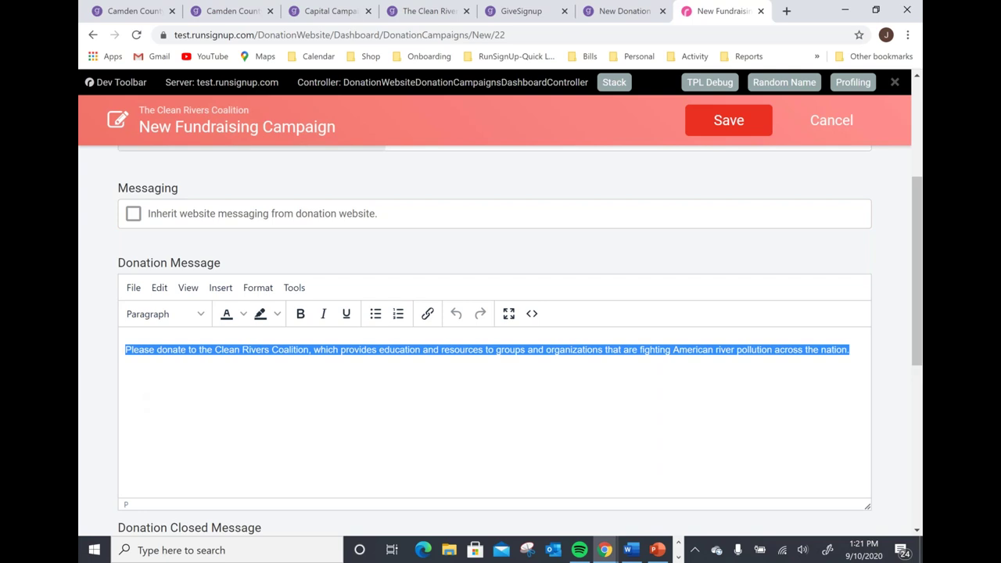
key("BackSpace")
type("Please")
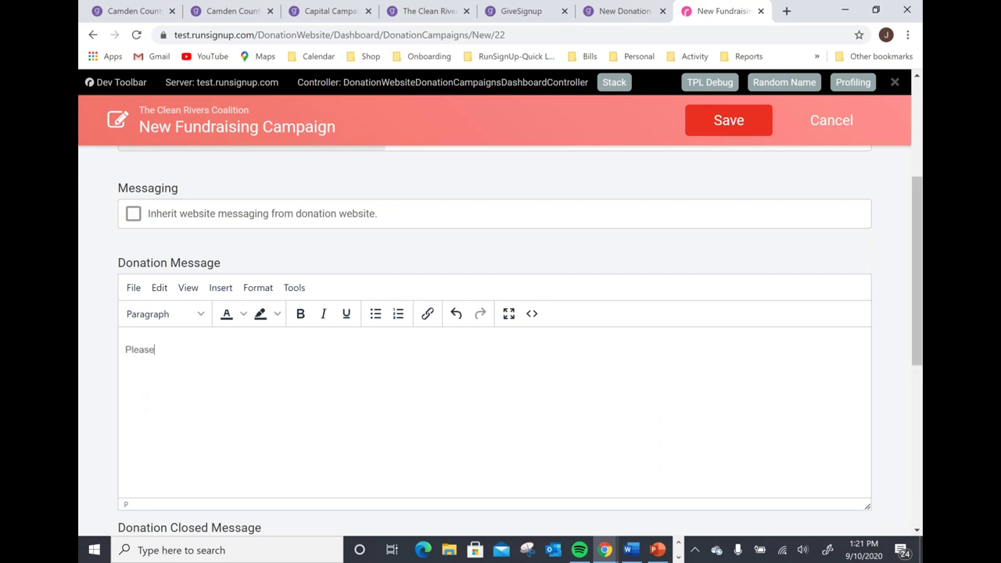
type(" donate to m")
type("y")
key("BackSpace")
key("BackSpace")
key("BackSpace")
type("our #GivingTuesday campaign to ")
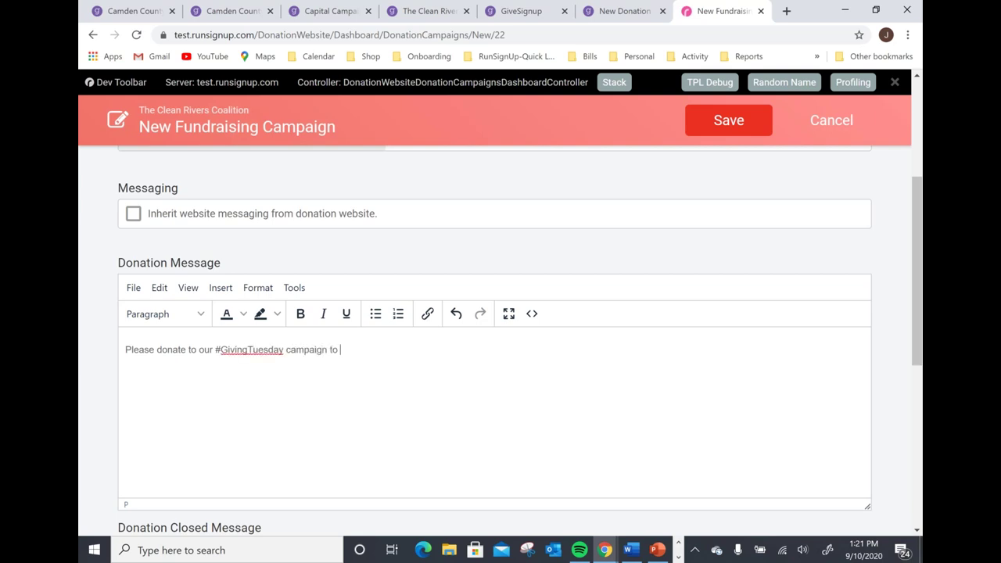
type("support The Clean Rivers Coalition")
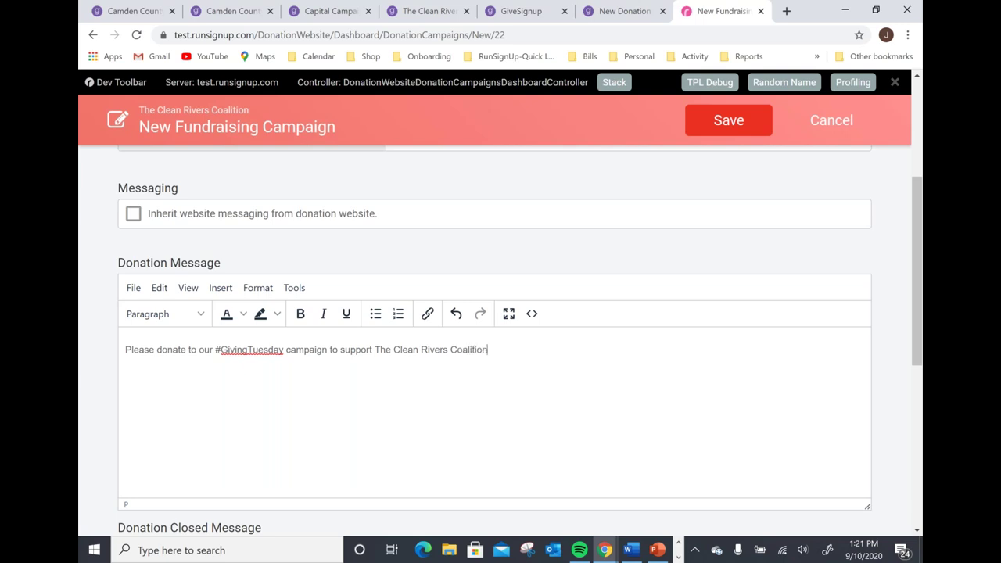
scroll(211, 449, "down", 5)
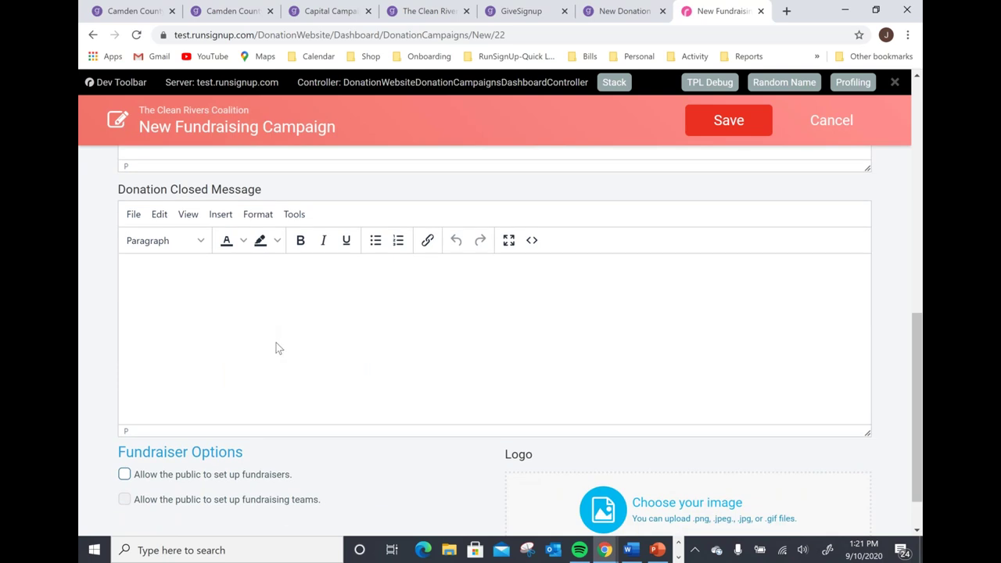
scroll(270, 335, "down", 1)
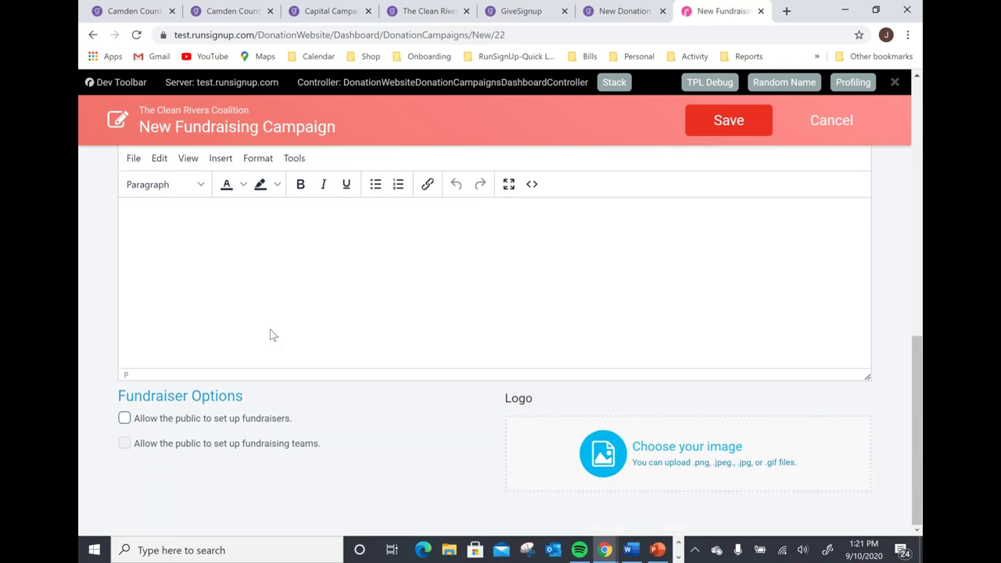
left_click(124, 418)
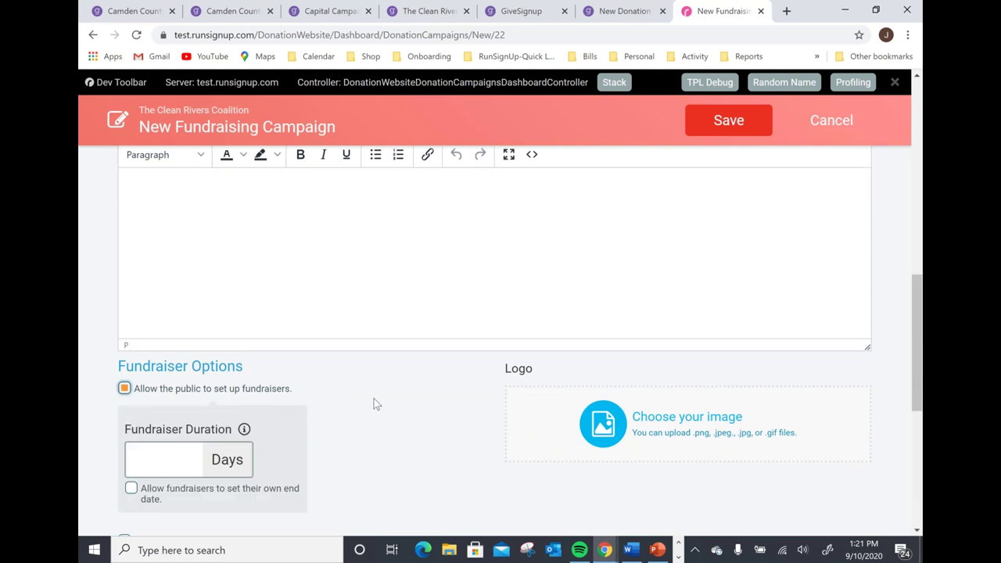
scroll(372, 399, "down", 1)
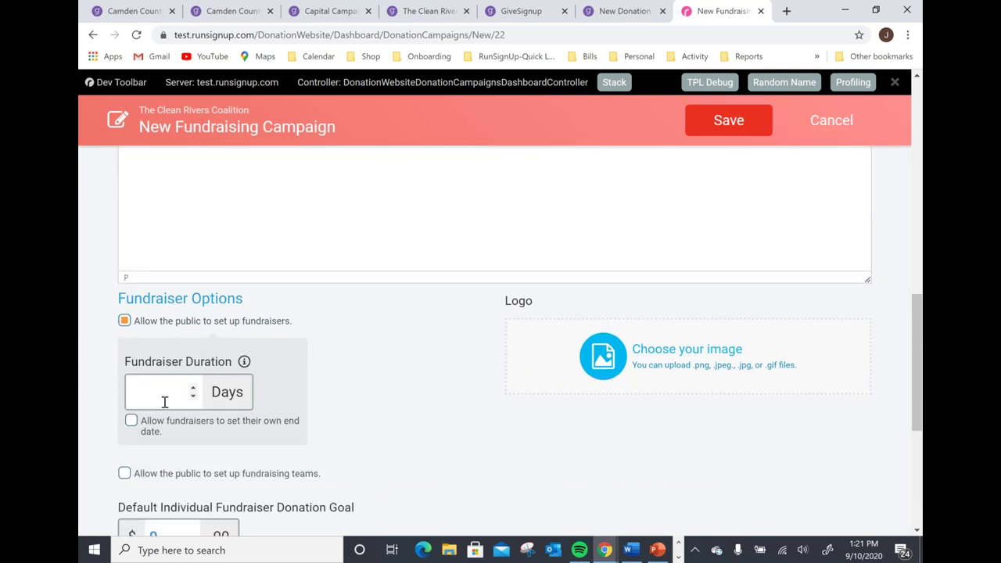
left_click(165, 401)
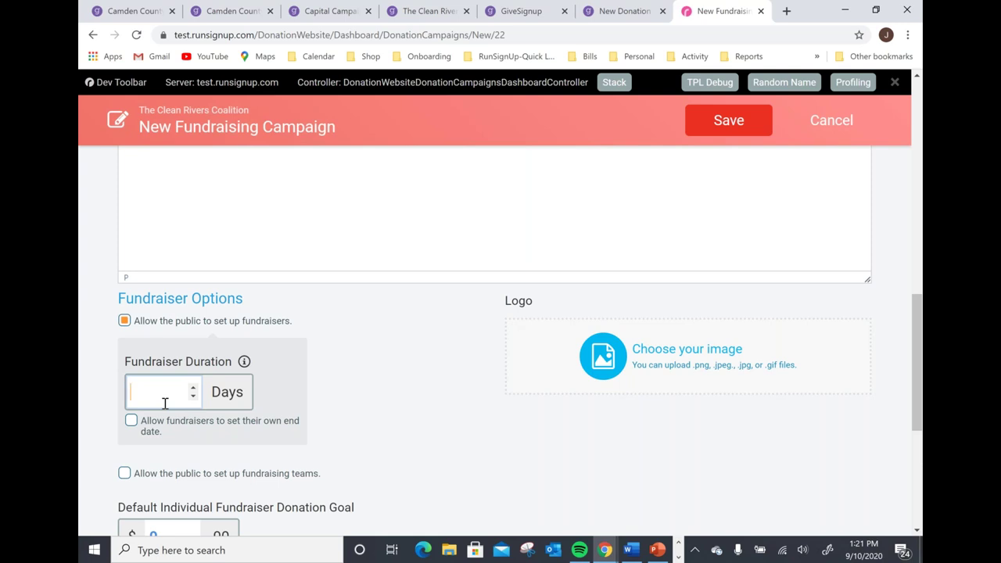
type("30")
left_click(351, 386)
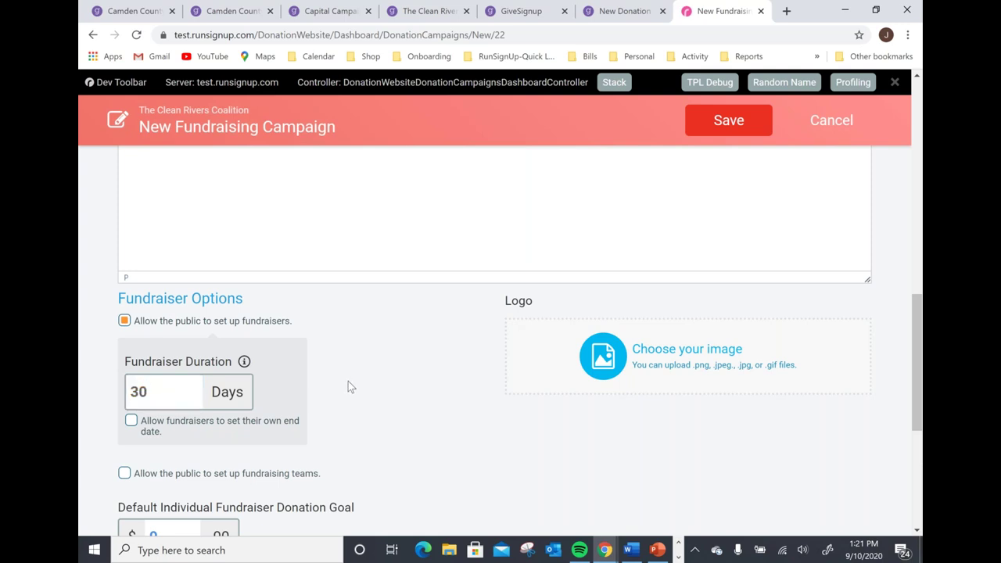
left_click(124, 321)
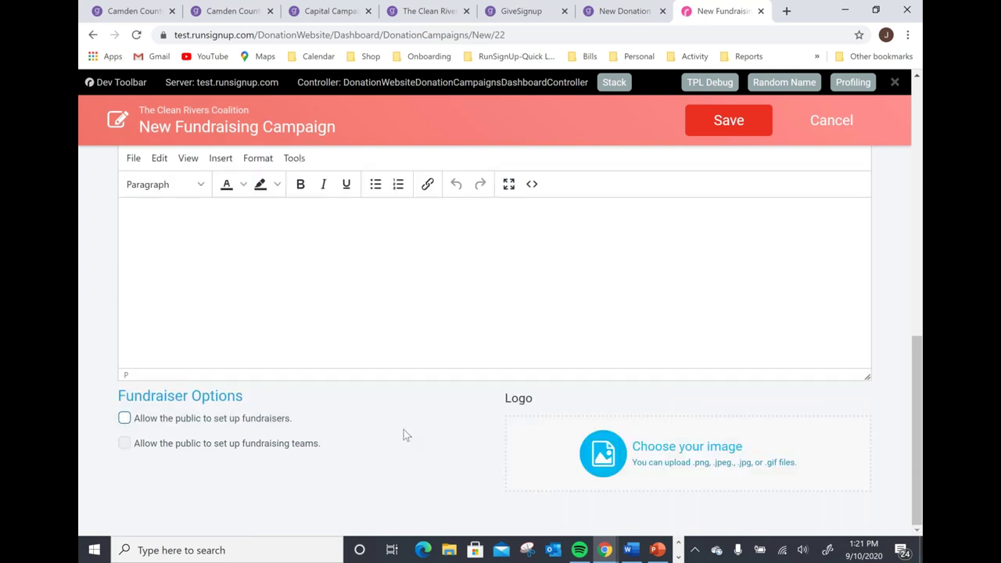
Upload the snowy river Christmas tree picture from CRC Test as the cropped campaign logo.
left_click(624, 462)
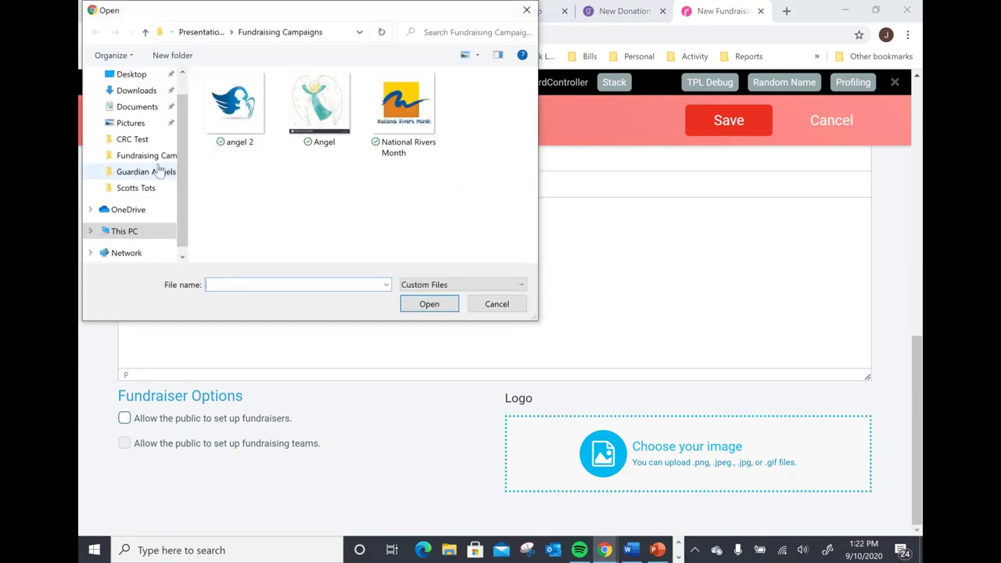
left_click(133, 140)
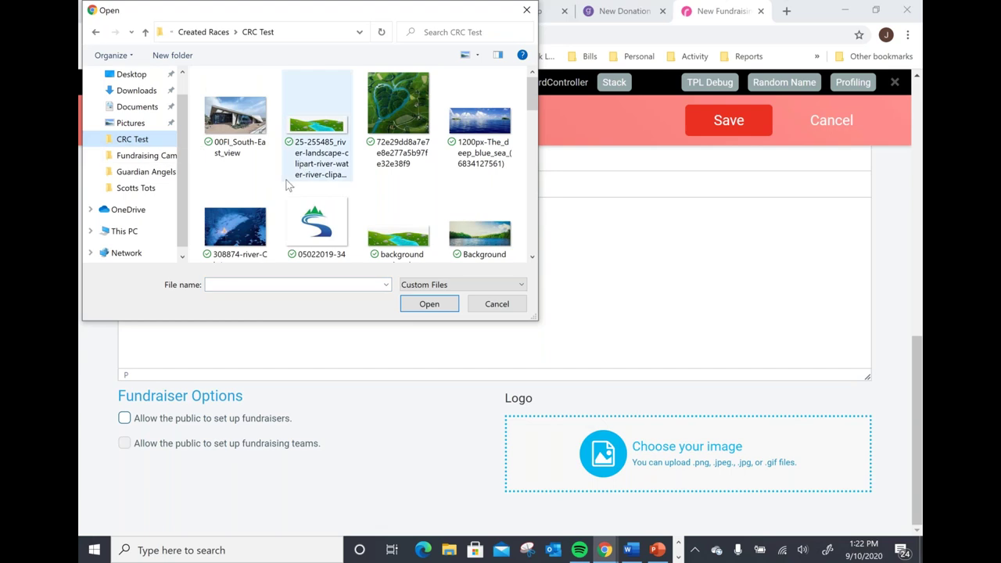
left_click(234, 228)
left_click(447, 310)
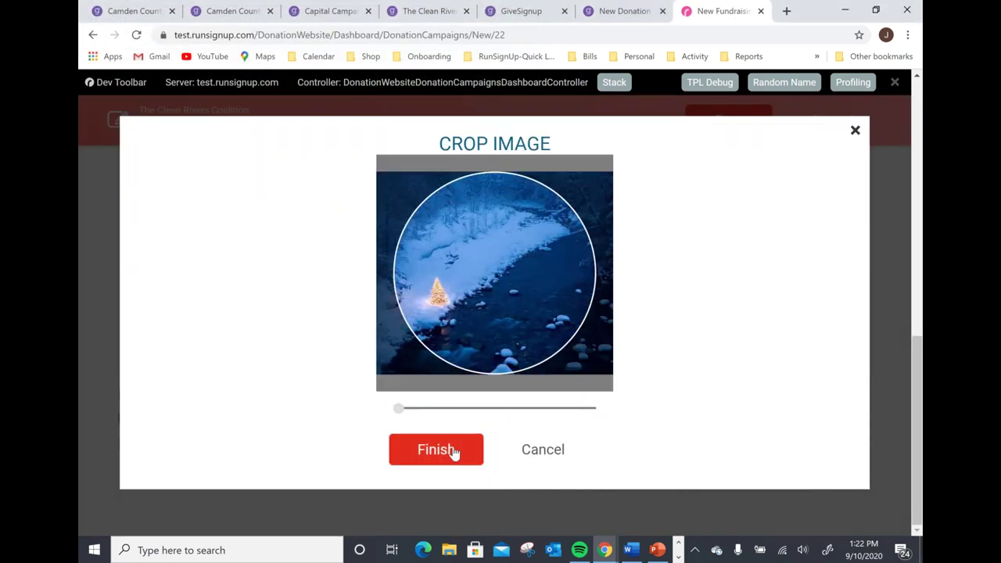
left_click(442, 452)
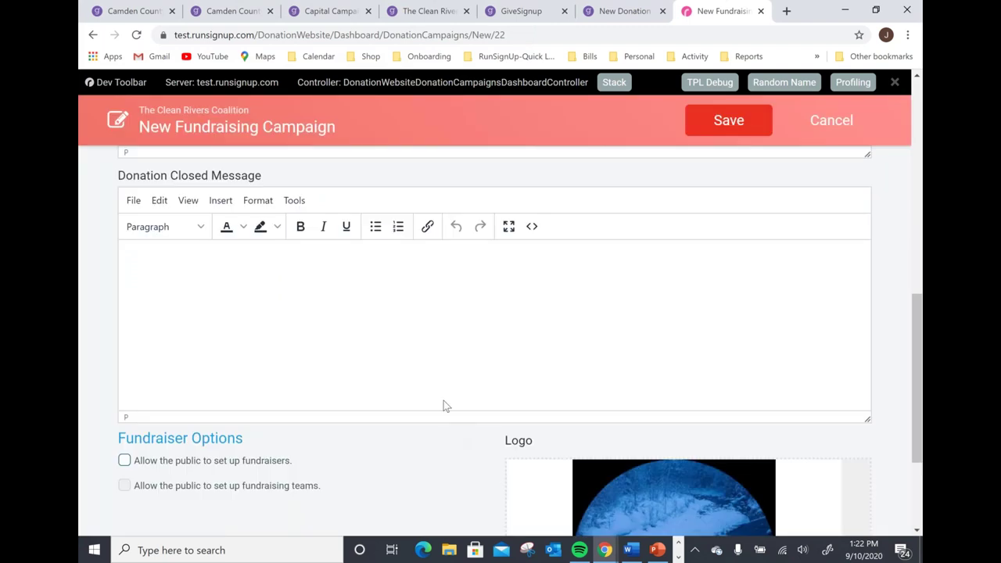
Save the new #GivingTuesday 2020 campaign.
scroll(444, 400, "down", 3)
scroll(434, 406, "up", 3)
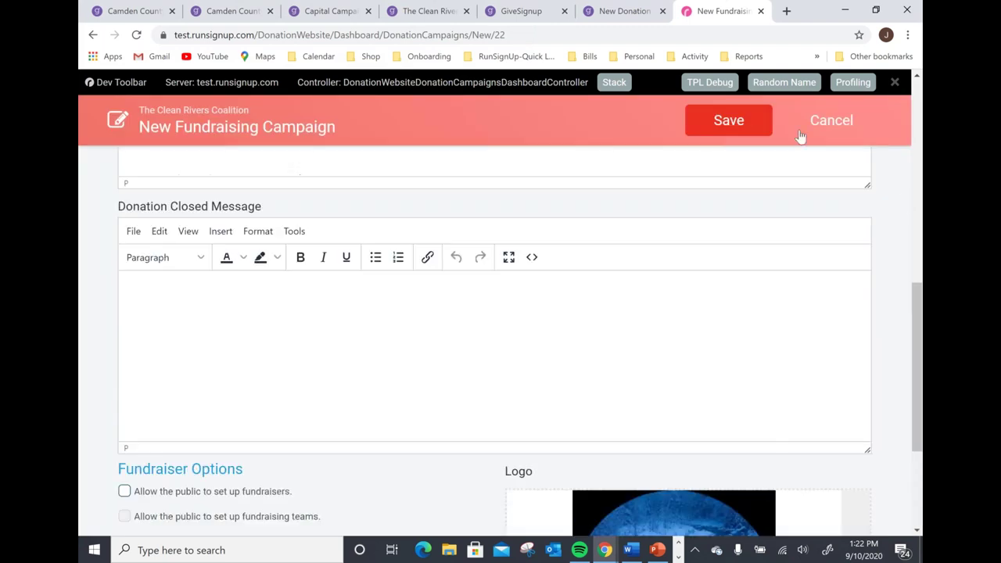
left_click(728, 121)
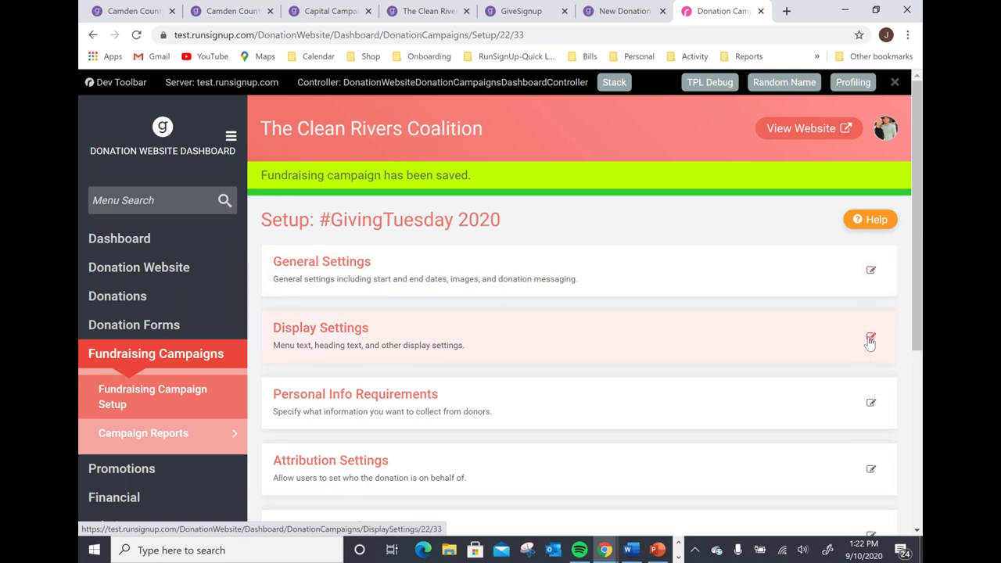
Set a $5,000 donation goal and show progress toward it.
left_click(871, 342)
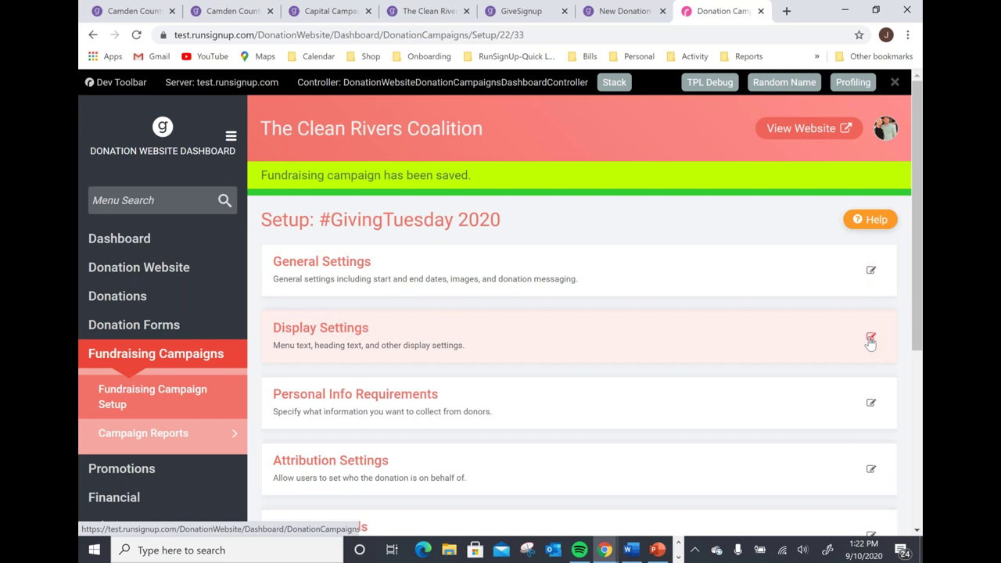
left_click(561, 255)
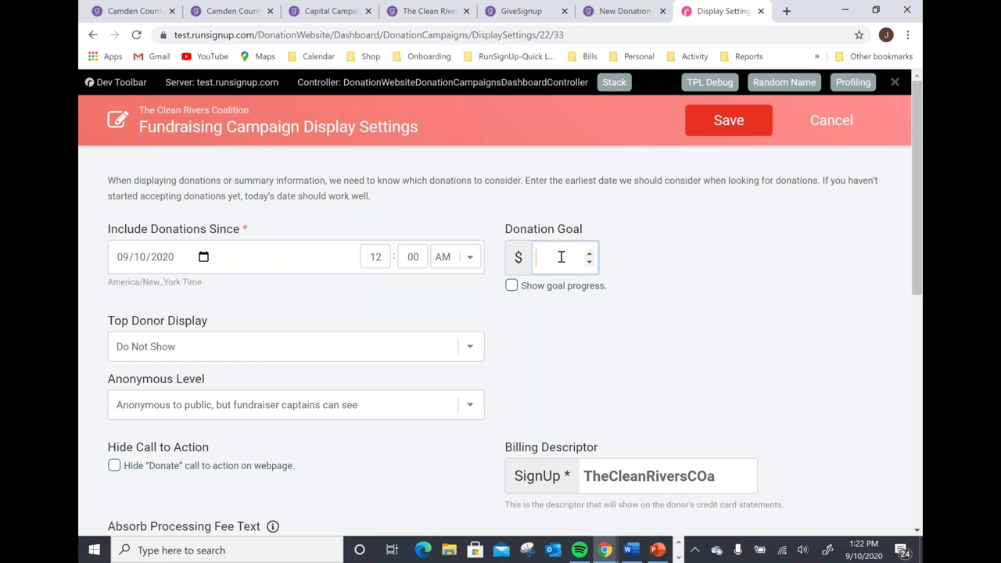
type("5000")
left_click(512, 287)
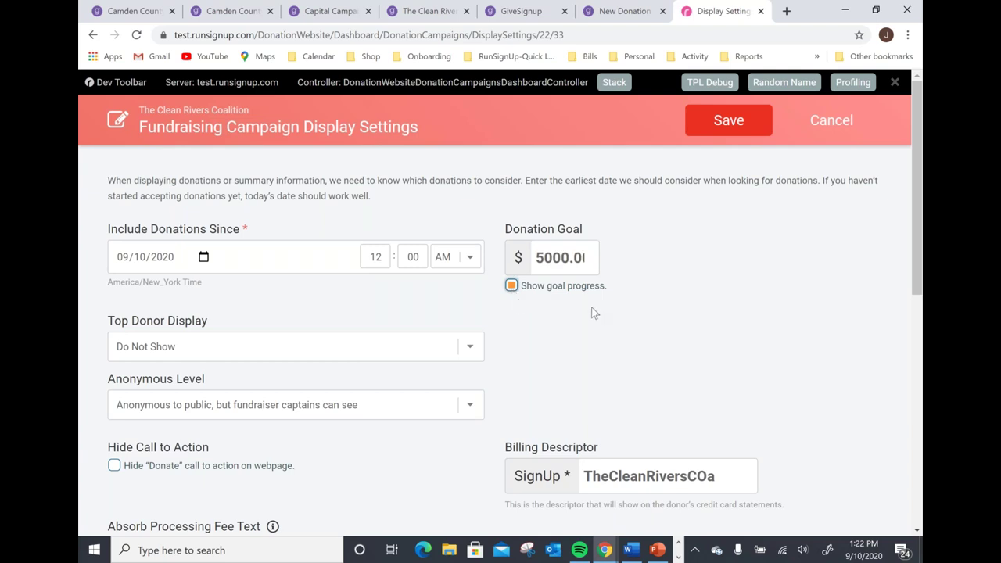
Keep the top donor list set to 'Do Not Show', review the fee text, and save the display settings.
scroll(556, 329, "down", 1)
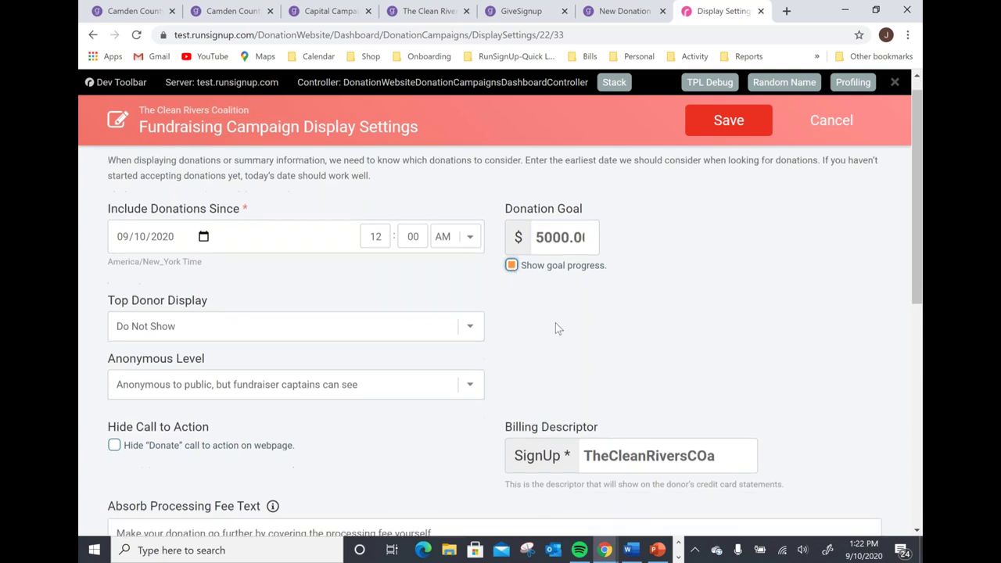
left_click(394, 284)
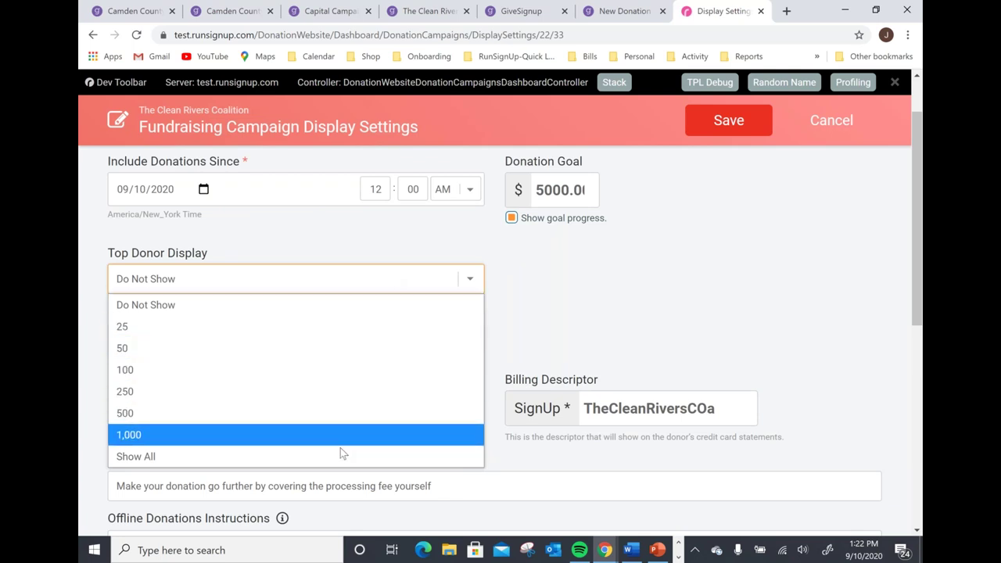
left_click(283, 310)
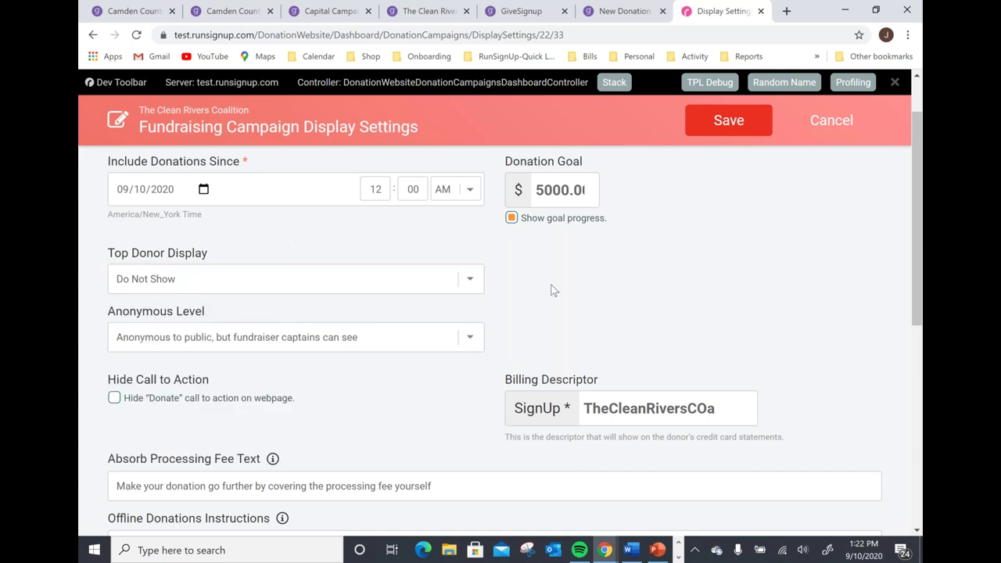
scroll(540, 283, "down", 1)
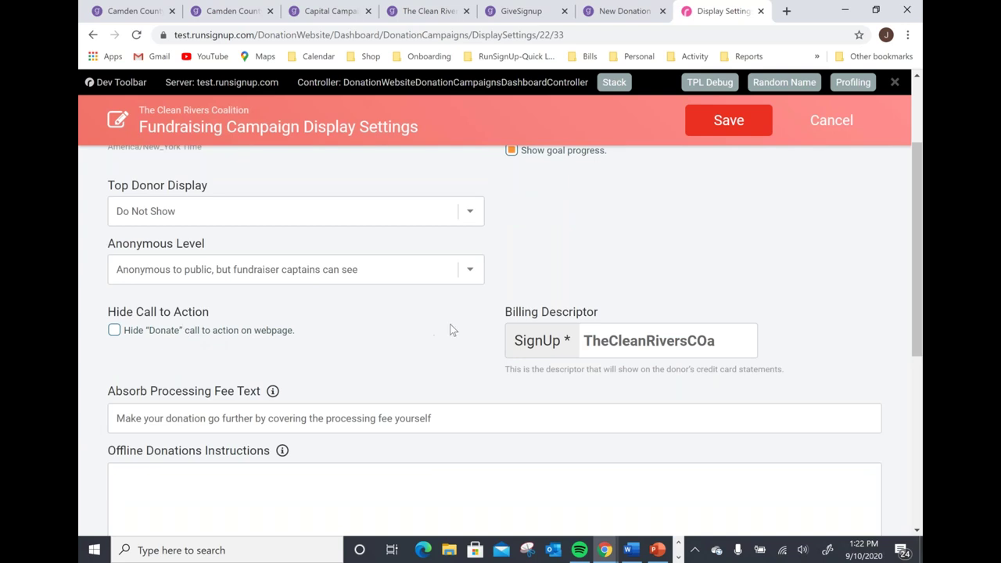
scroll(448, 327, "down", 1)
left_click_drag(436, 352, 99, 347)
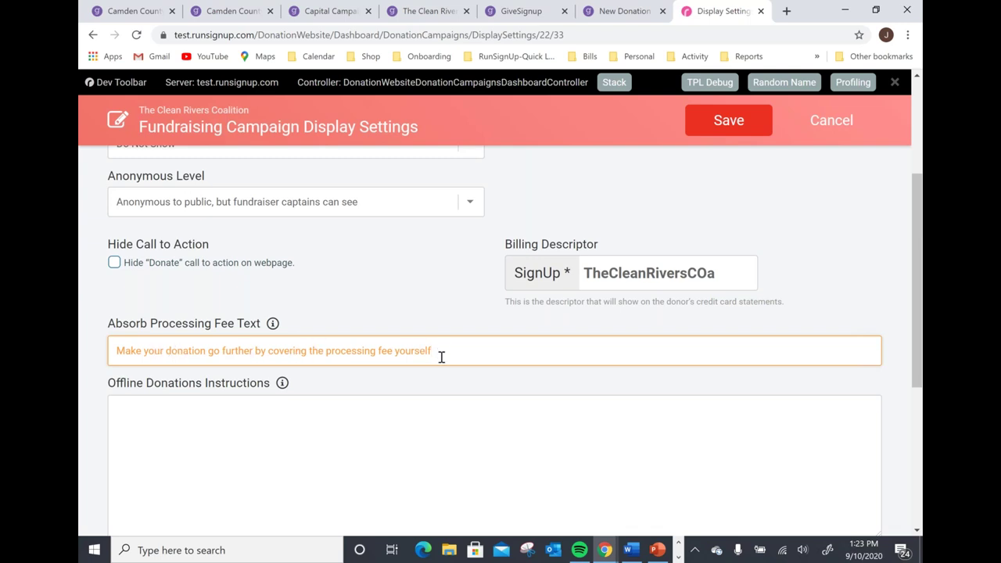
scroll(445, 361, "down", 2)
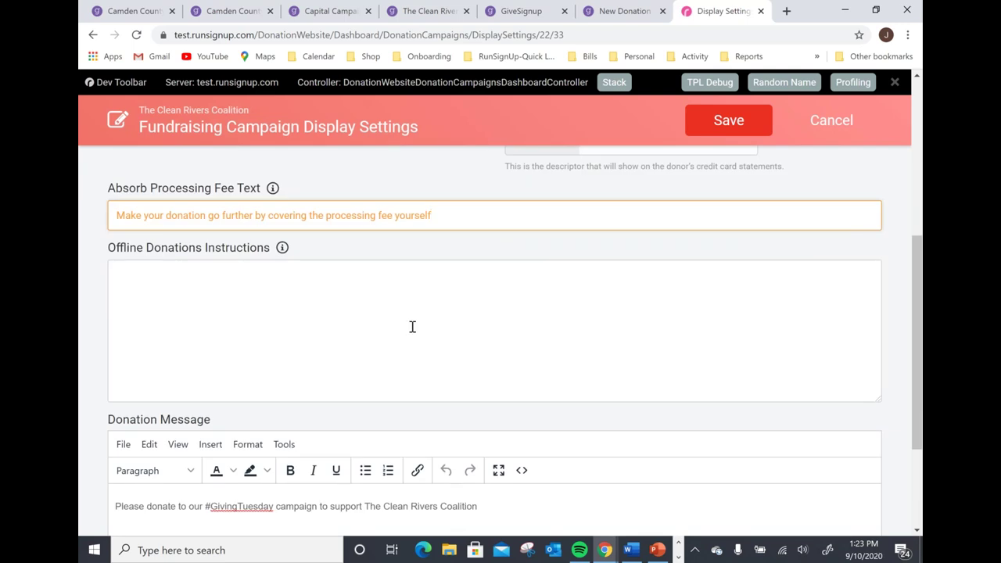
scroll(412, 327, "down", 2)
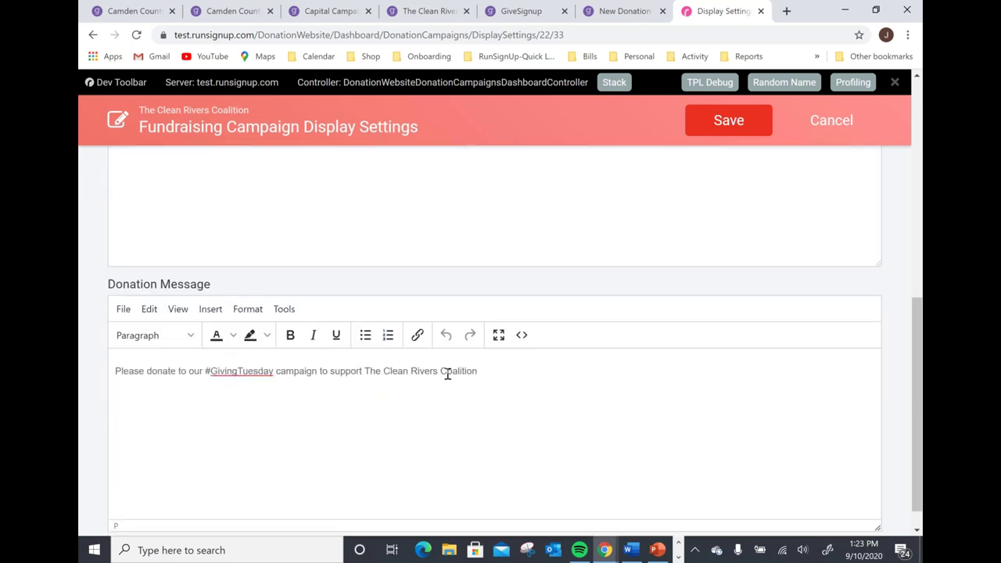
scroll(511, 367, "up", 3)
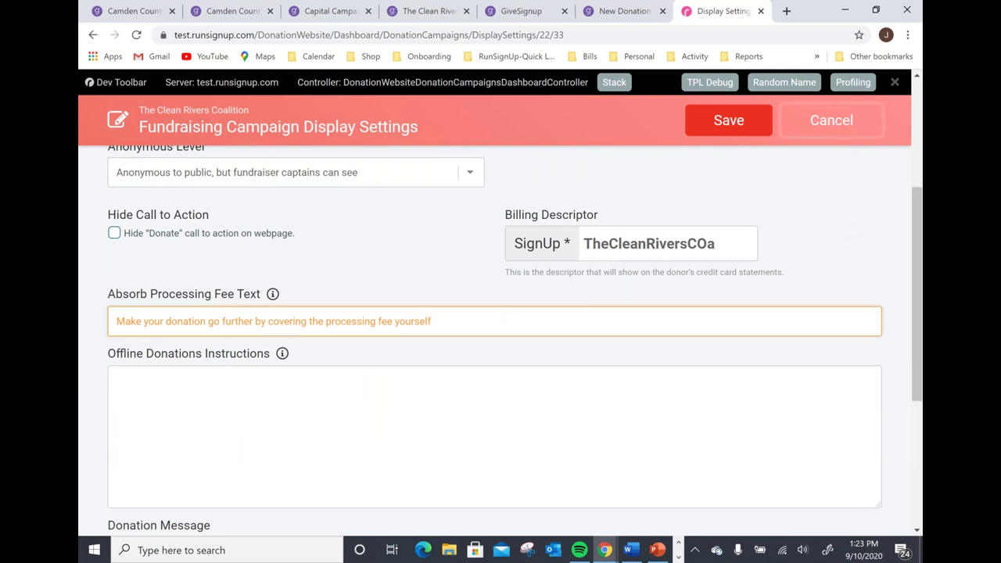
left_click(766, 123)
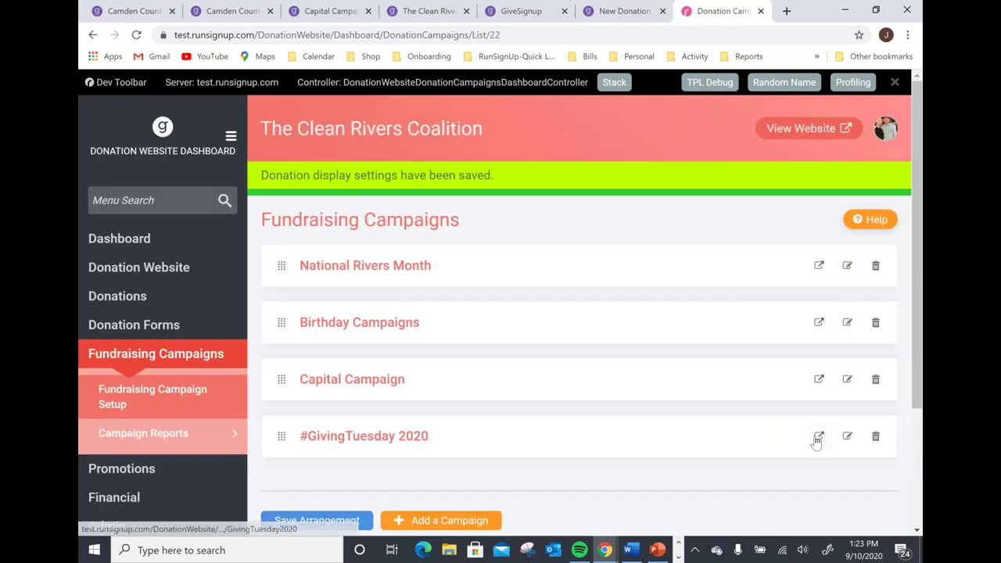
Save #GivingTuesday 2020's personal info requirements with only first name, last name and e-mail required.
left_click(847, 439)
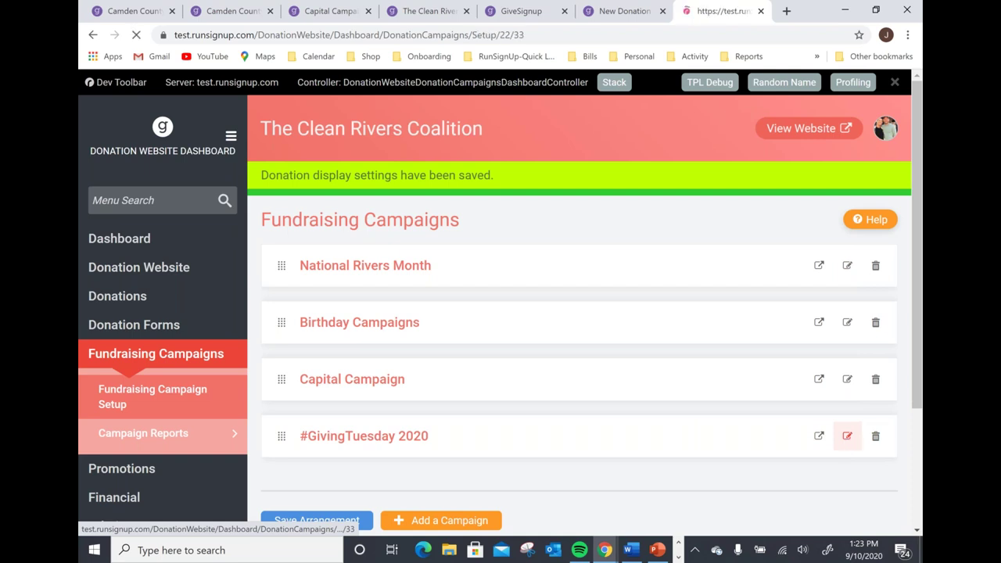
scroll(606, 381, "down", 1)
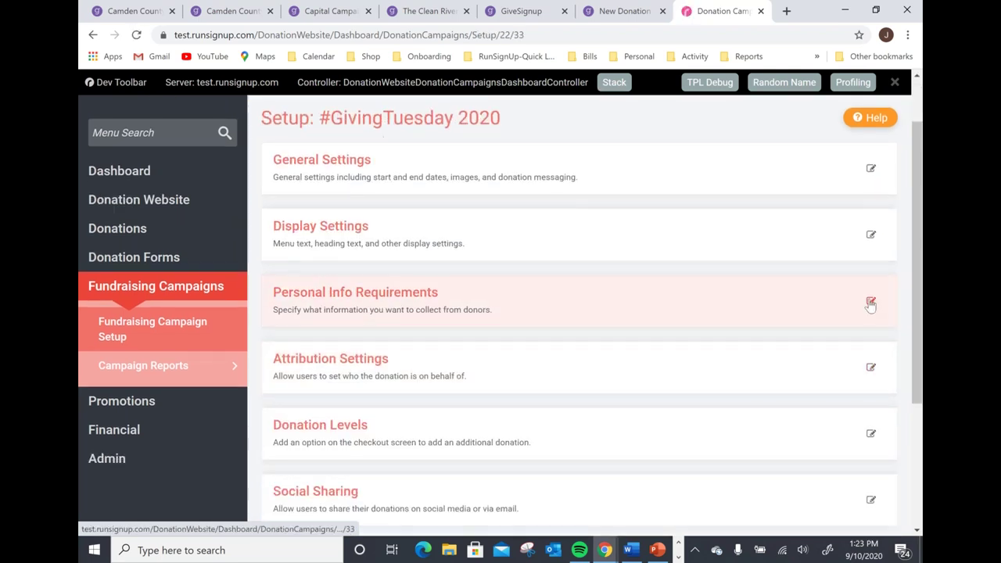
left_click(872, 302)
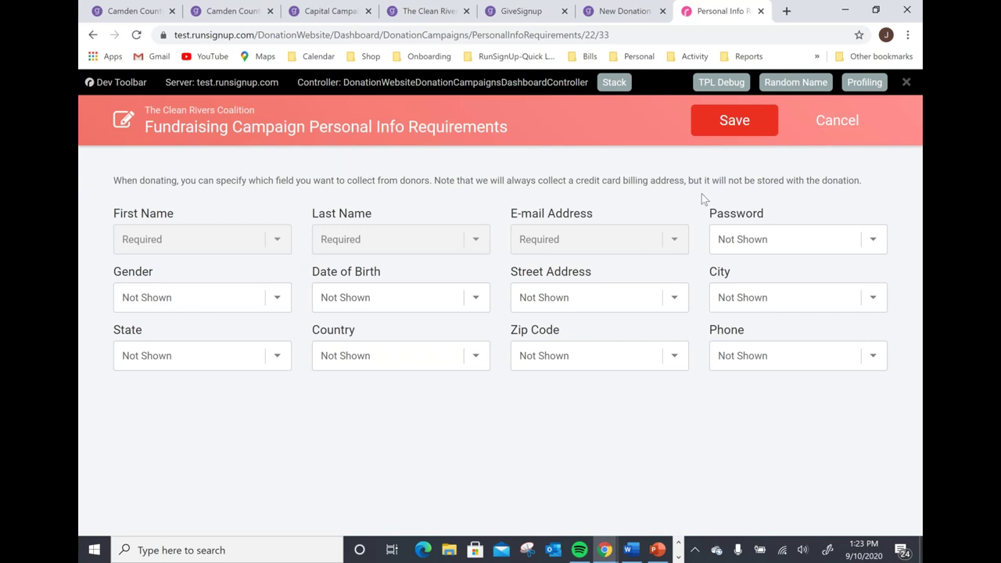
left_click(760, 125)
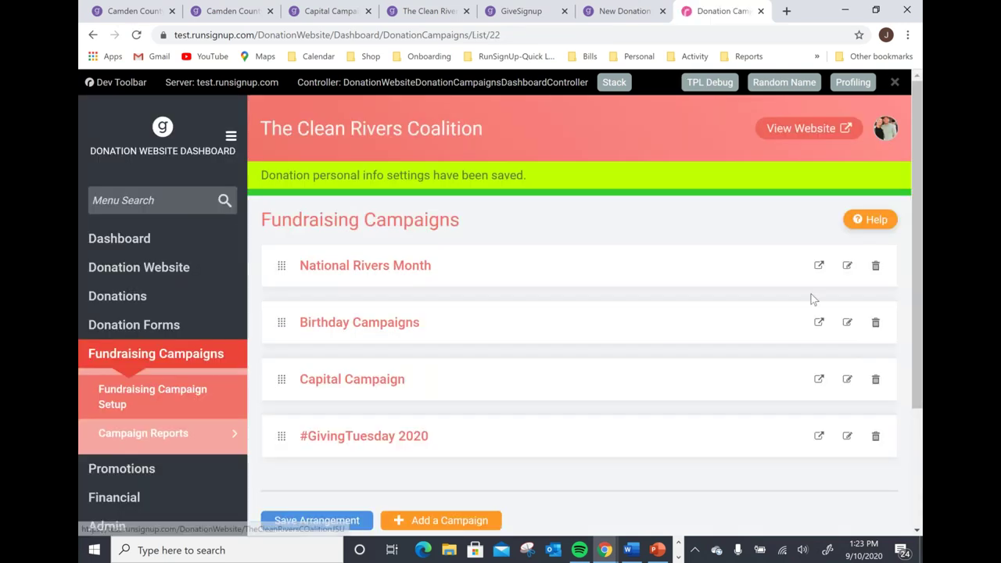
Open the campaign's attribution settings, leaving on-behalf-of options inherited from the website.
left_click(848, 435)
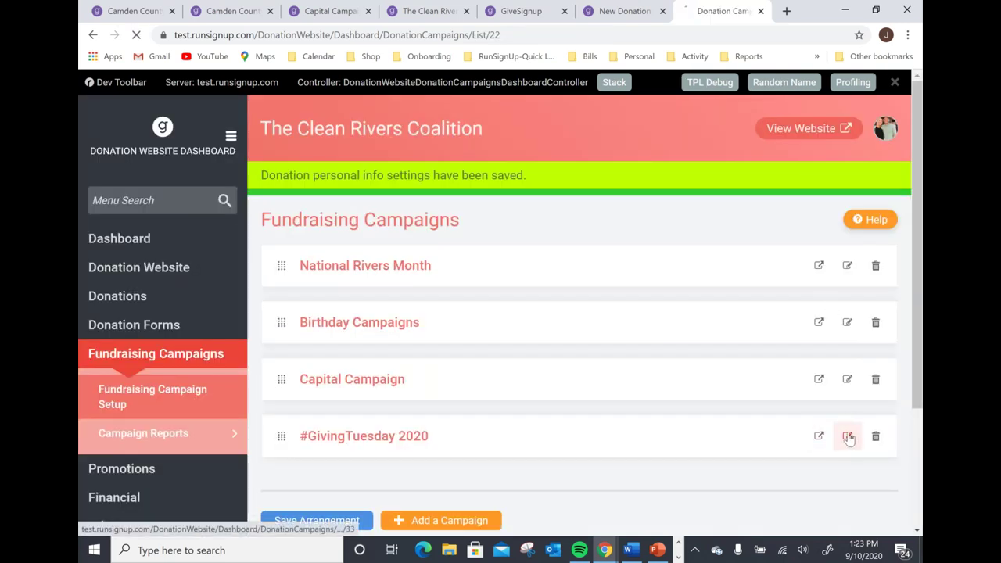
scroll(711, 353, "down", 1)
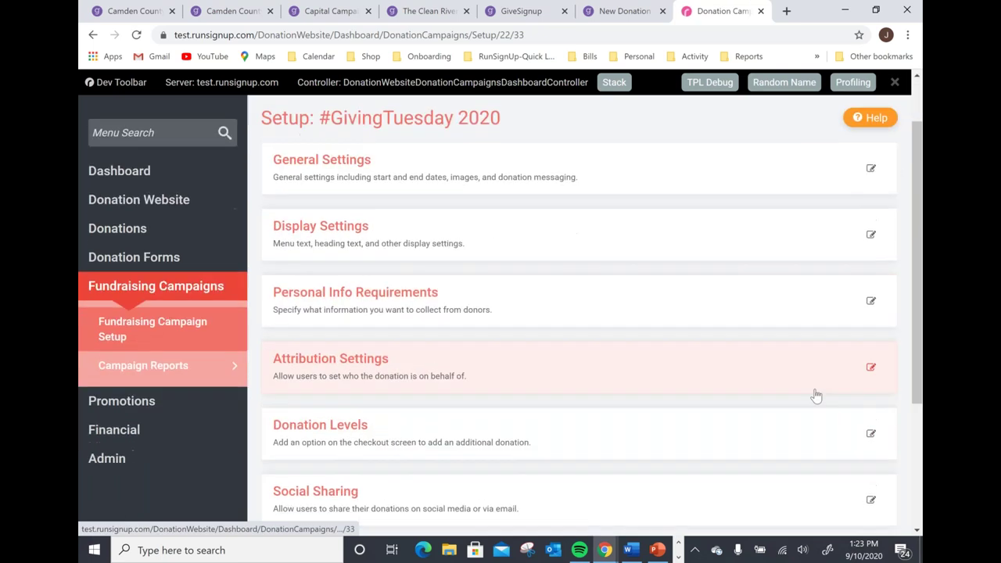
left_click(871, 368)
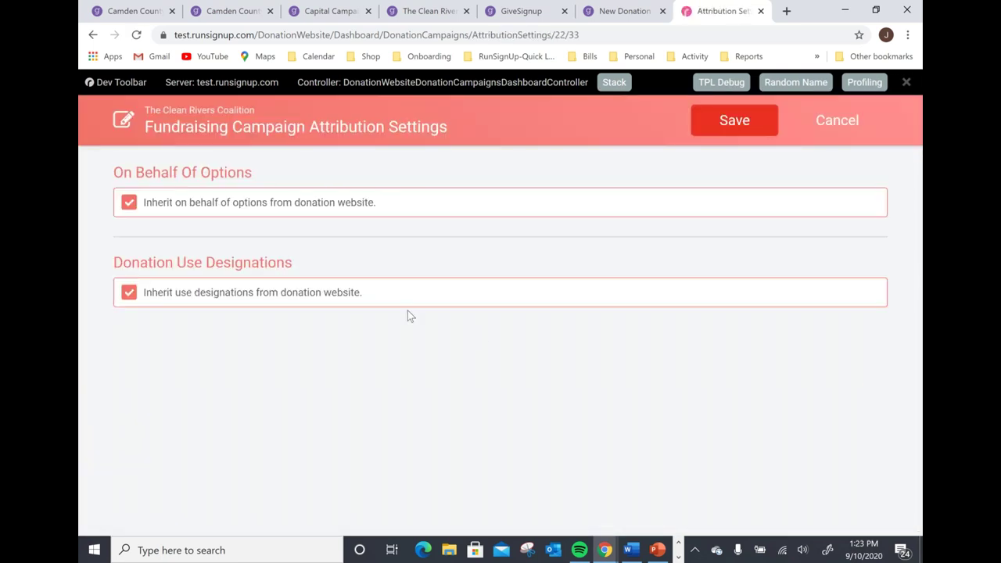
left_click(131, 208)
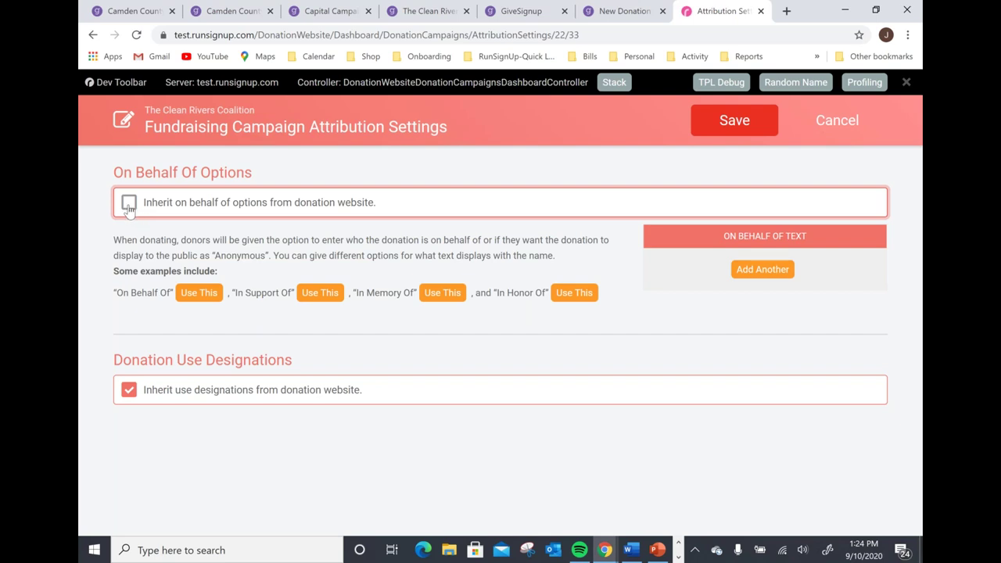
left_click(128, 205)
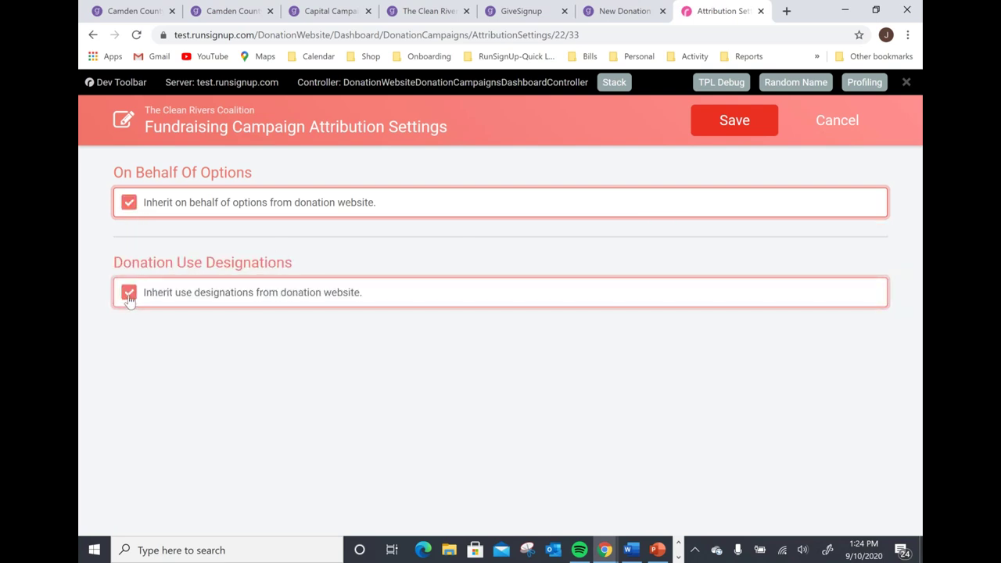
Replace inherited use designations with Supplies and Research and Development, then save.
left_click(129, 294)
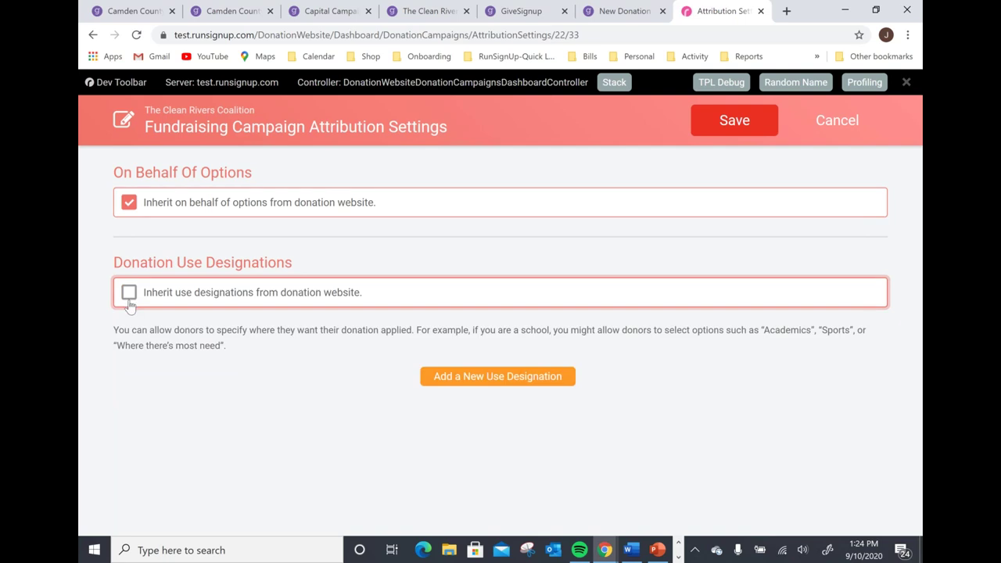
left_click(478, 382)
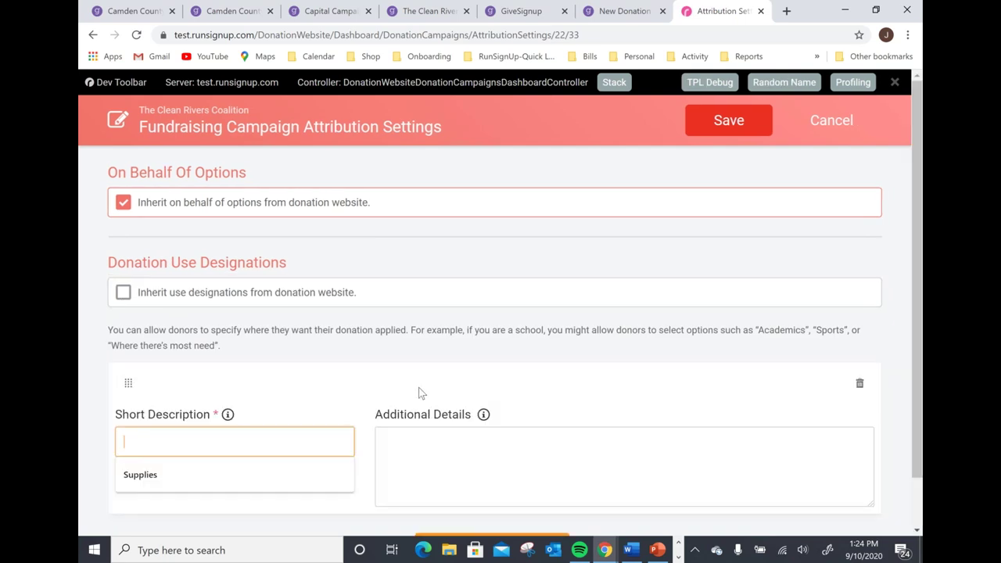
scroll(284, 375, "down", 1)
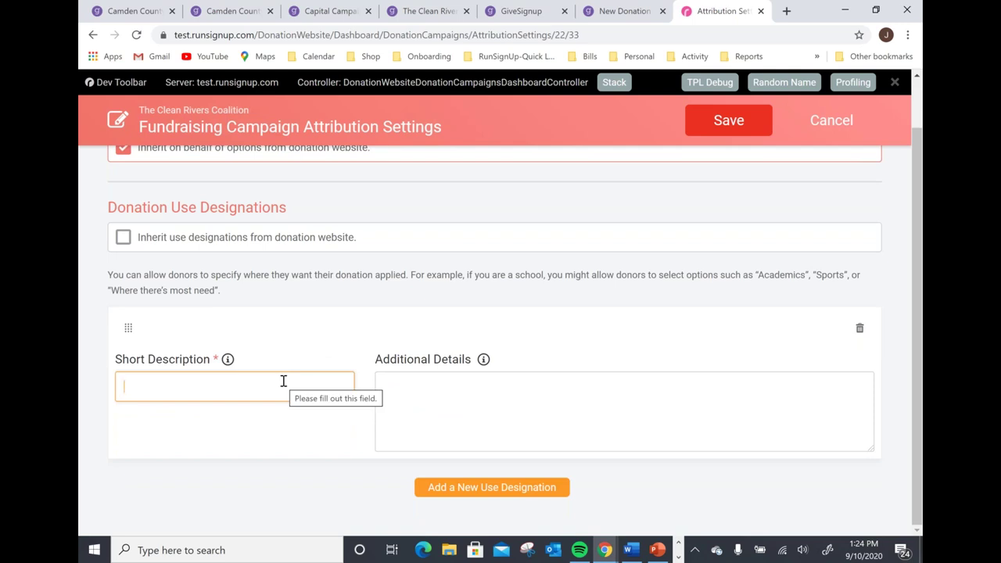
type("Supplies")
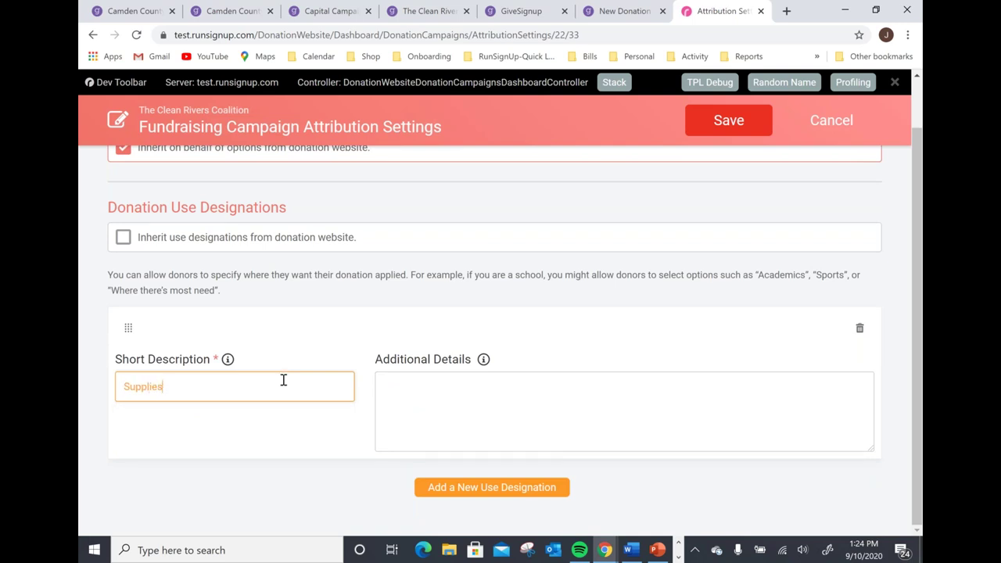
left_click(458, 489)
left_click(213, 424)
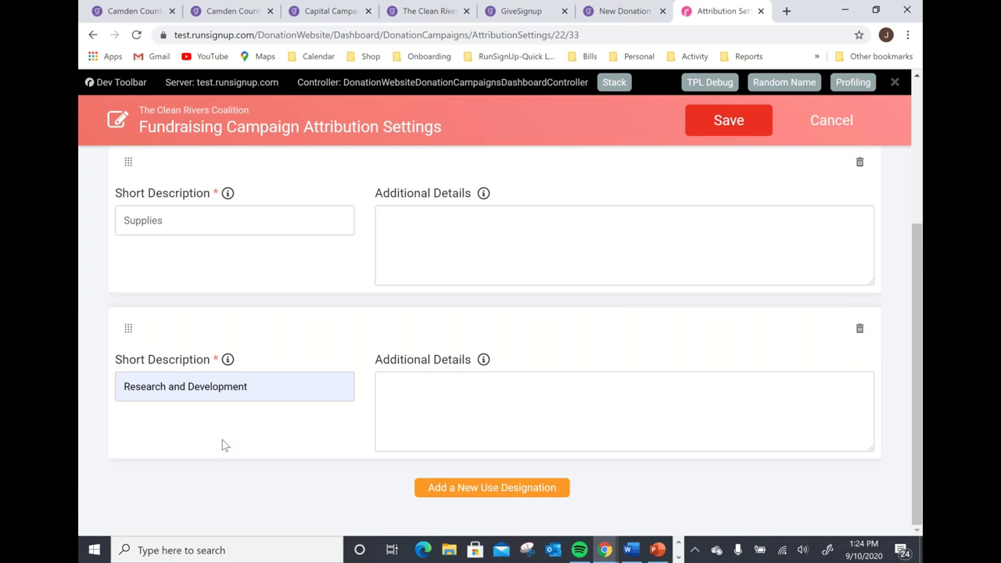
left_click(762, 122)
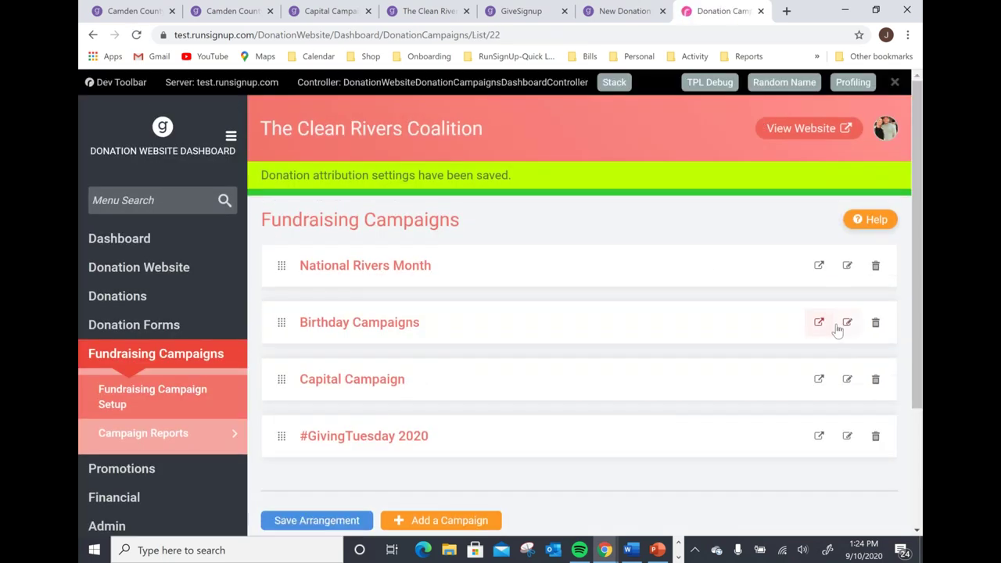
Open the campaign's donation levels and add a $10 level.
left_click(847, 438)
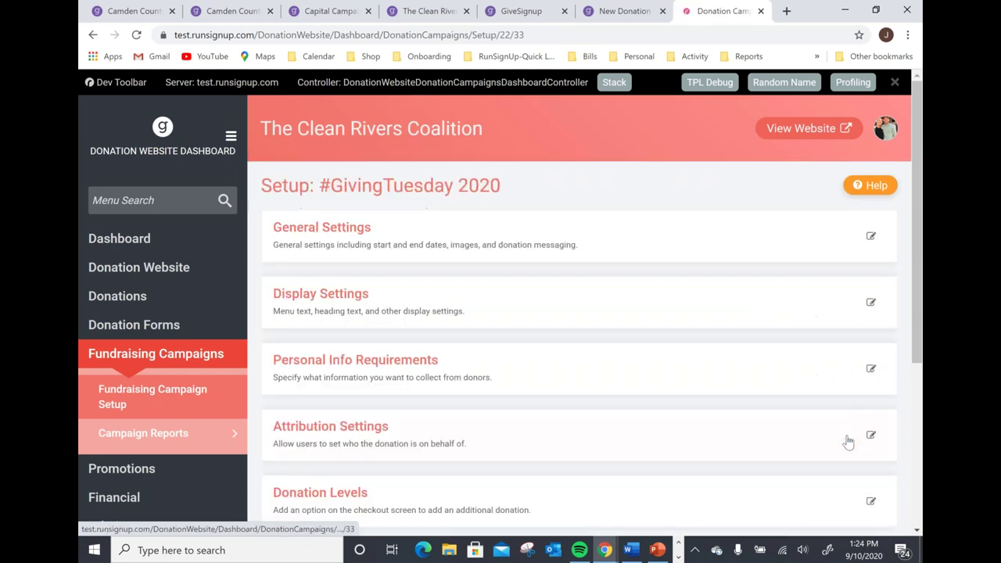
scroll(508, 369, "down", 3)
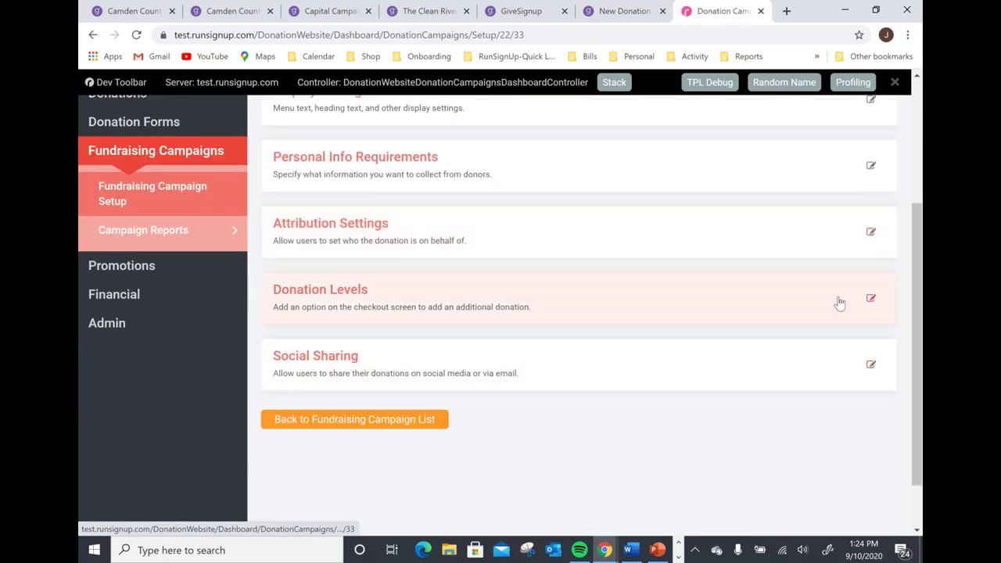
left_click(870, 304)
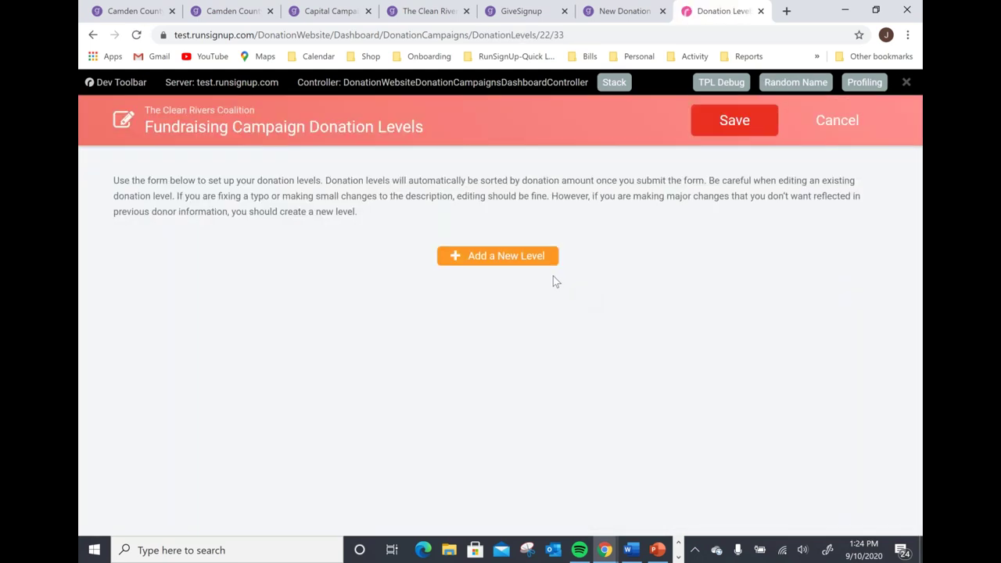
left_click(512, 263)
left_click(256, 286)
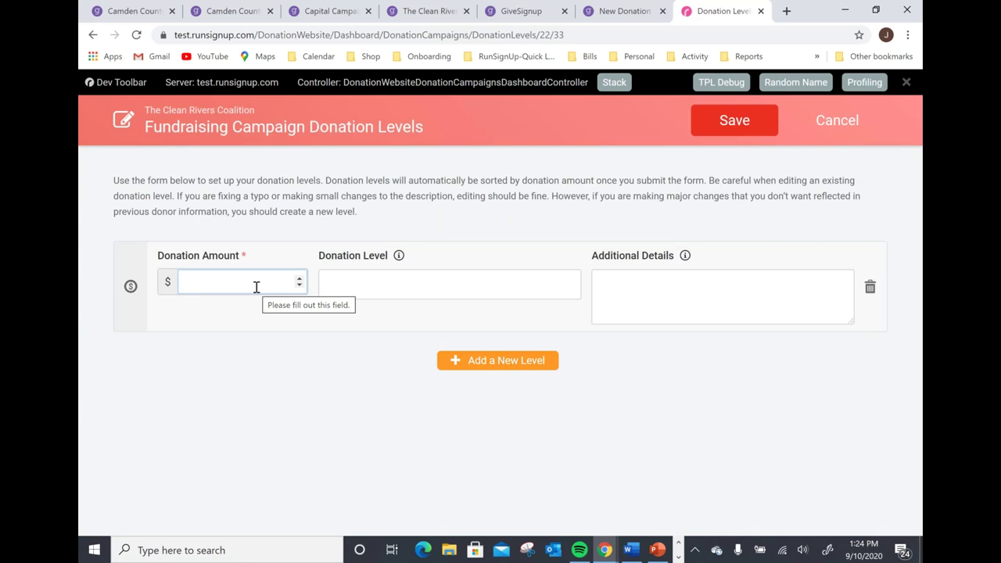
type("10")
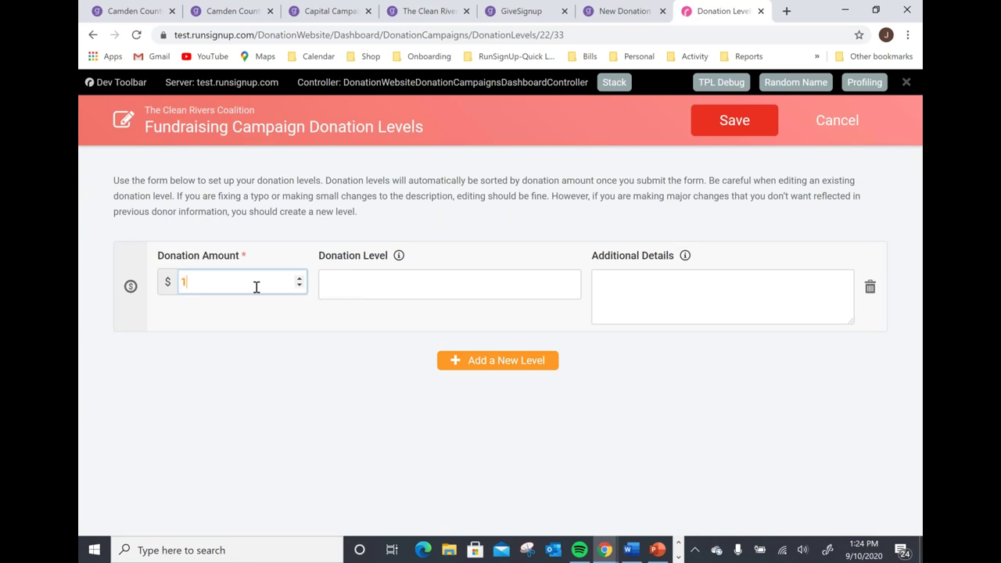
Add $25, $50 and $100 levels, save them, and leave the form.
left_click(441, 360)
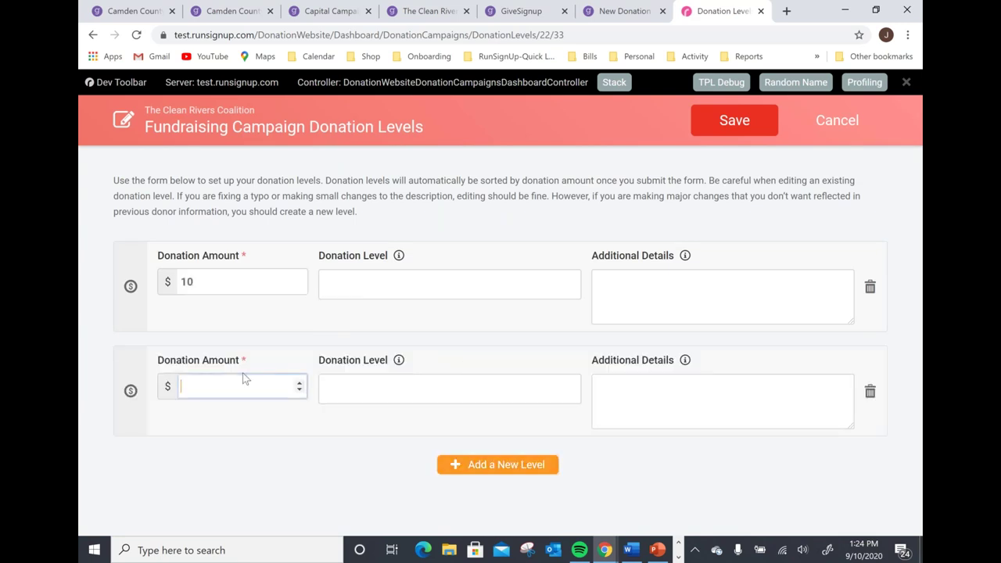
type("25")
left_click(450, 464)
type("50")
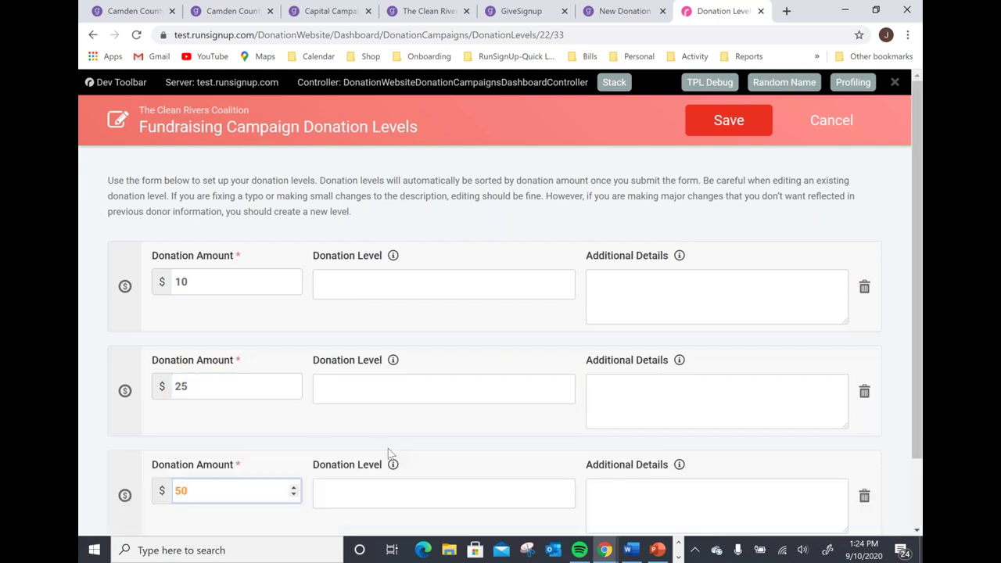
scroll(552, 468, "down", 1)
left_click(531, 486)
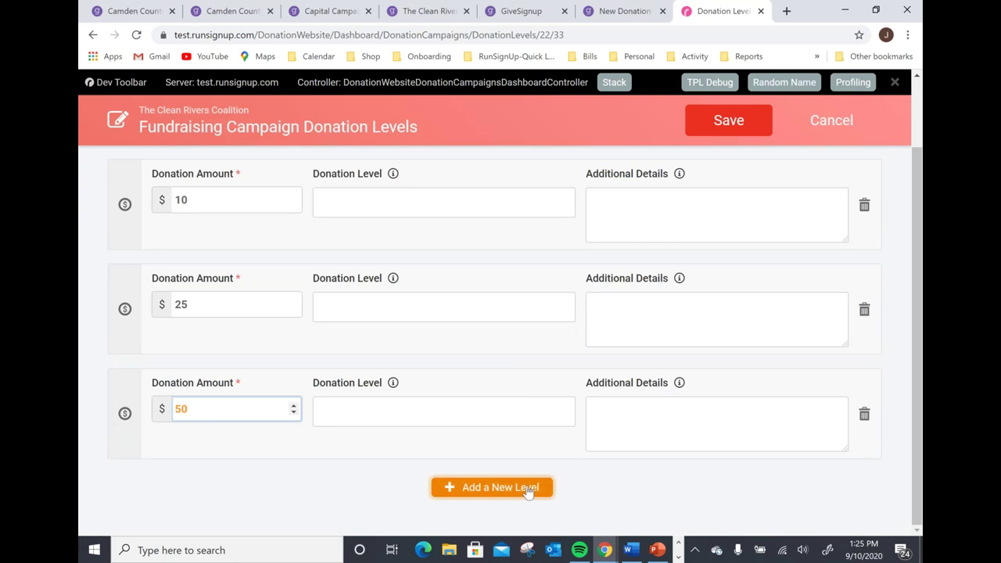
type("1000")
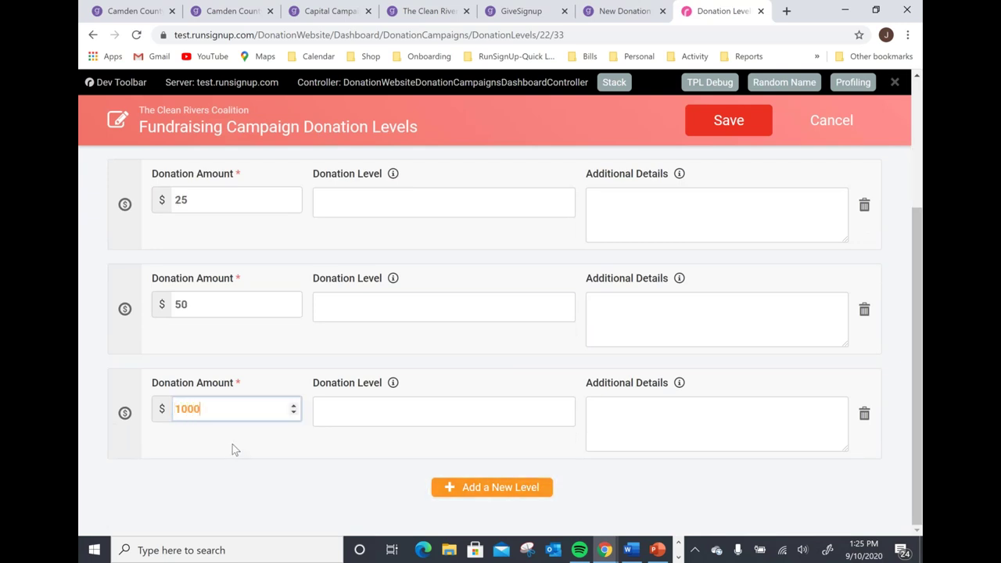
key("BackSpace")
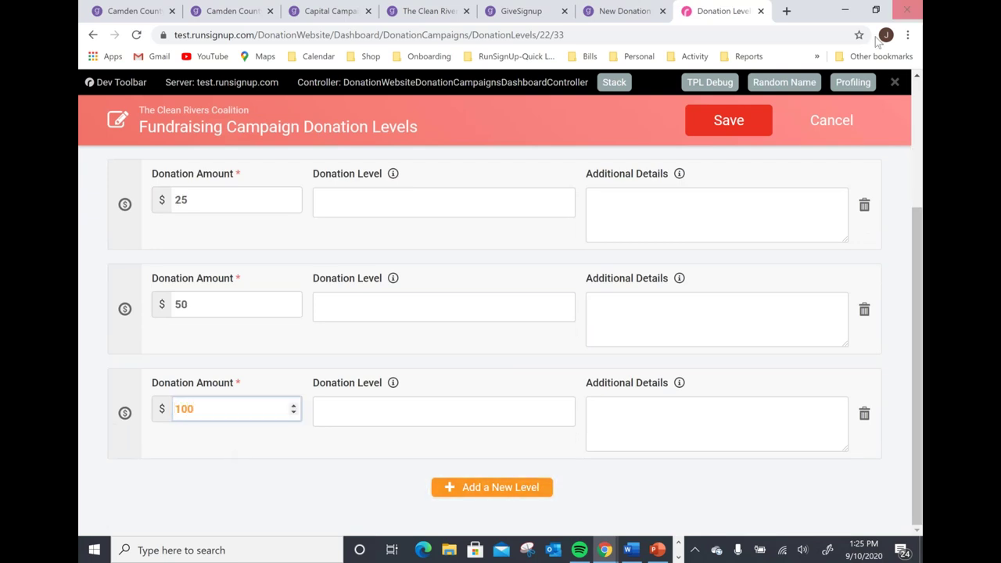
left_click(767, 121)
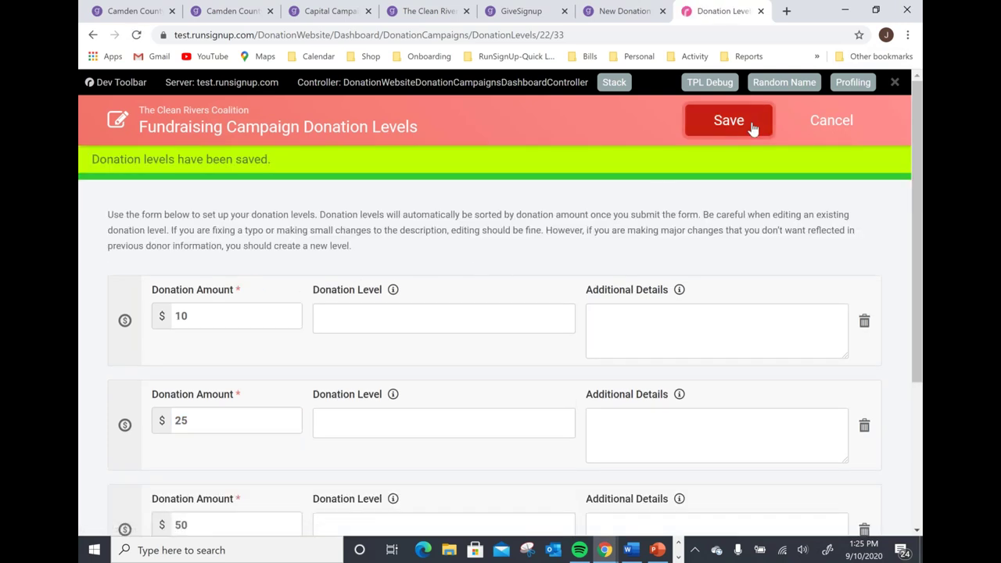
left_click(831, 122)
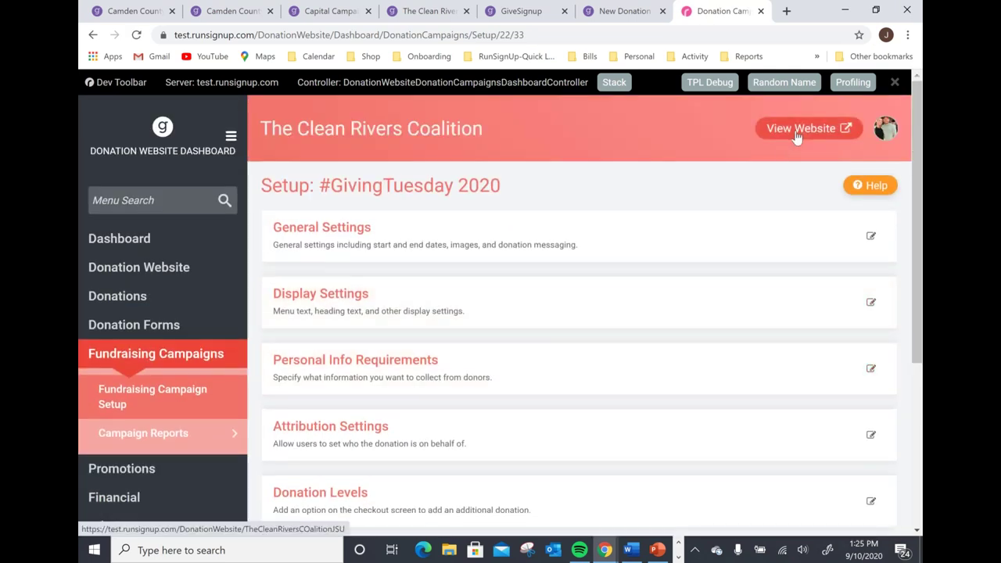
Preview the public #GivingTuesday 2020 page showing $0 raised of $5,000, then return to the dashboard.
left_click(799, 129)
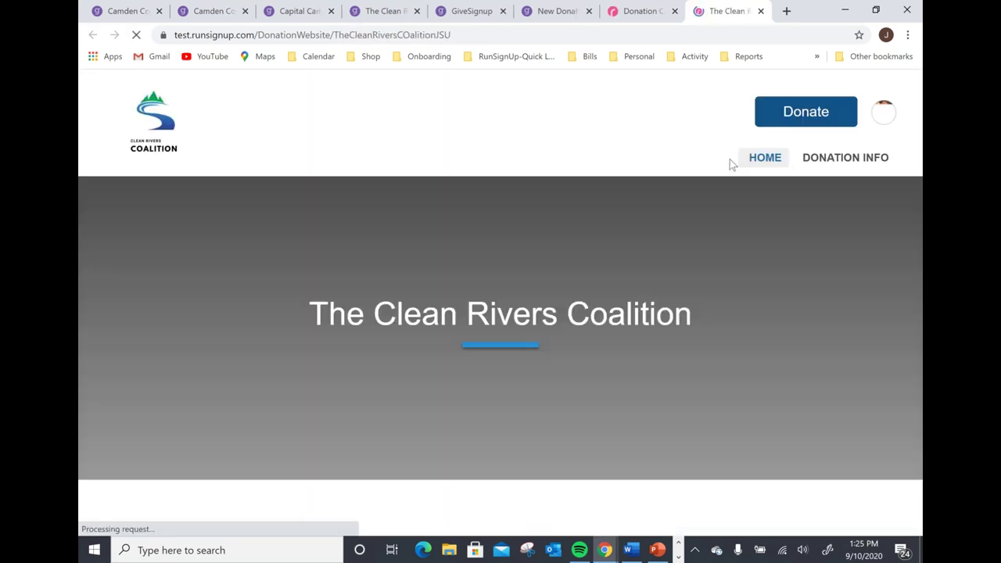
left_click(814, 193)
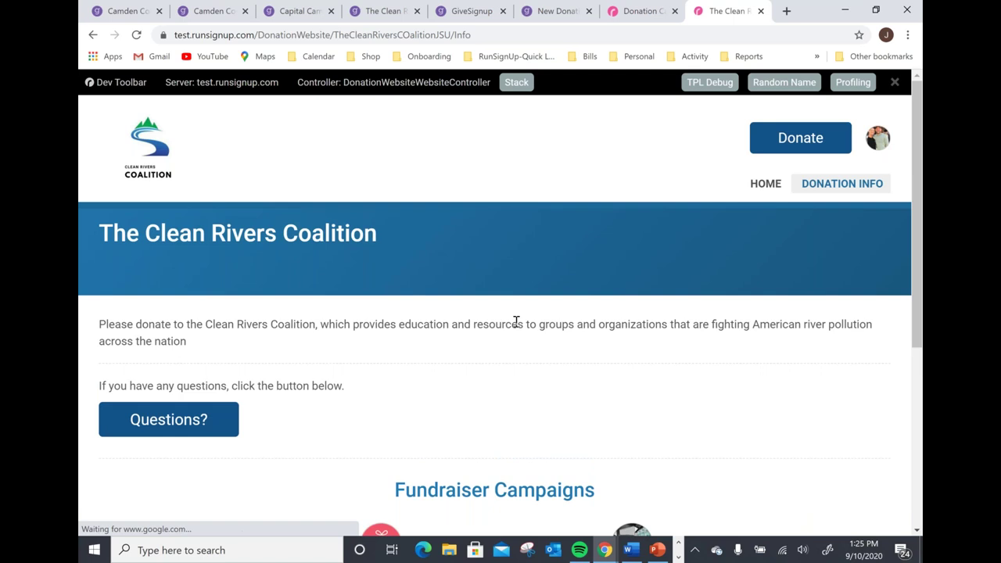
scroll(361, 397, "down", 3)
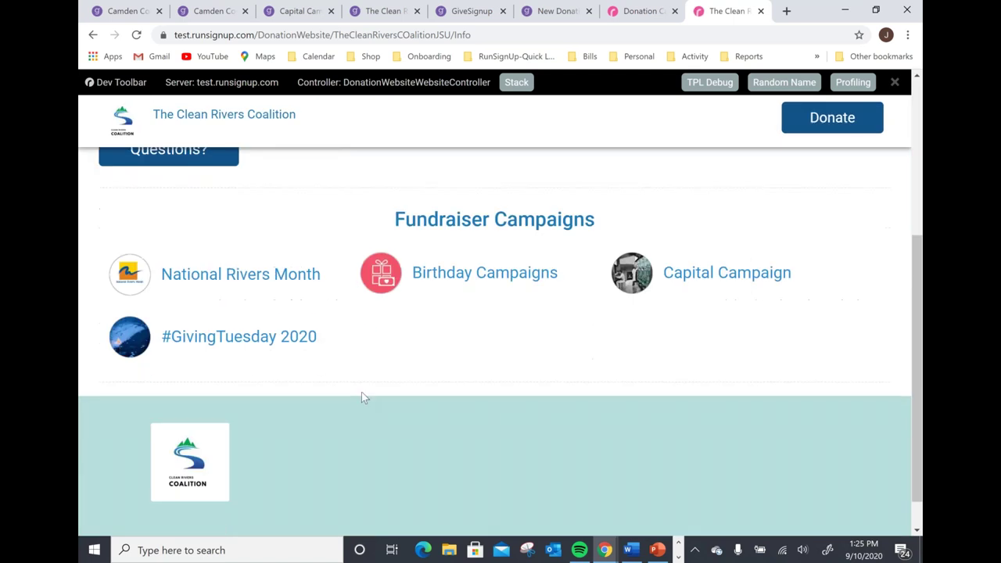
left_click(274, 345)
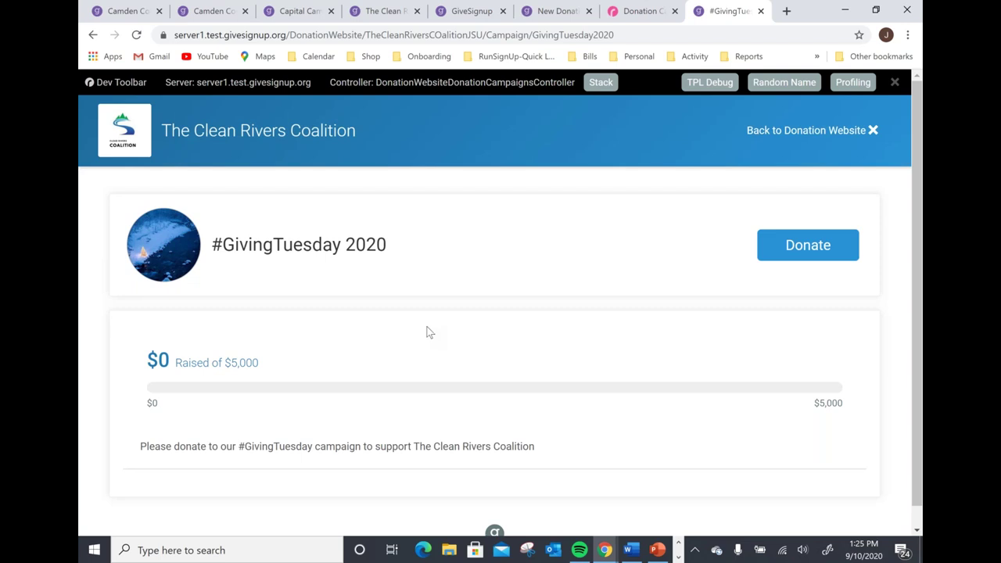
left_click(834, 145)
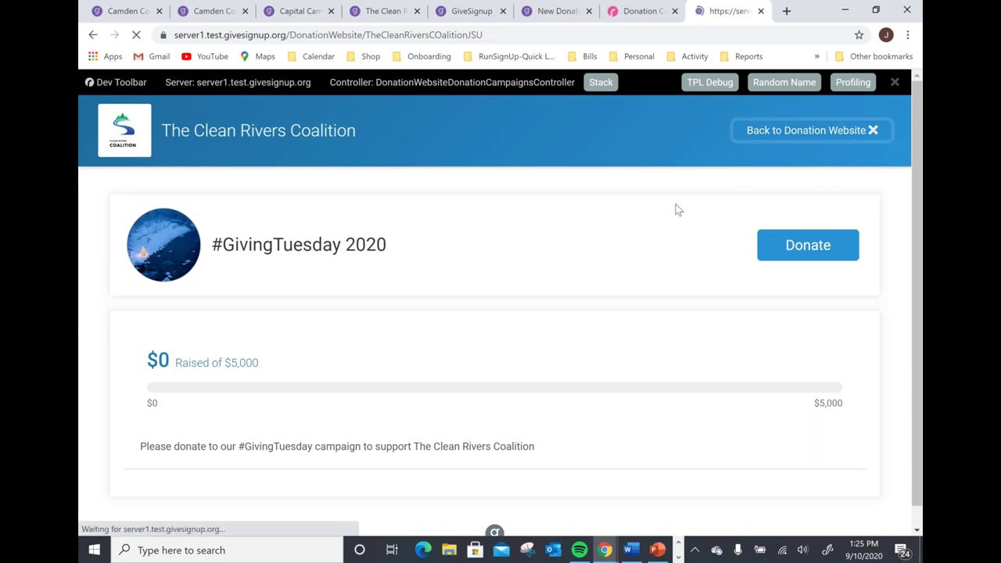
key("ctrl+Page_Up")
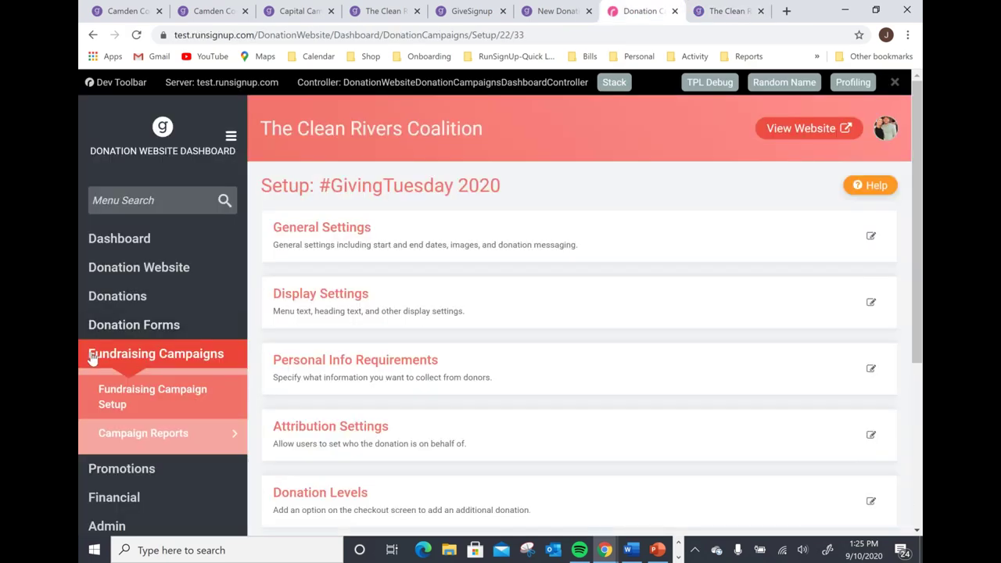
Open the Fundraiser Report showing the National Rivers Month fundraiser at $20 of $100, then request the Campaign Report.
scroll(133, 356, "down", 2)
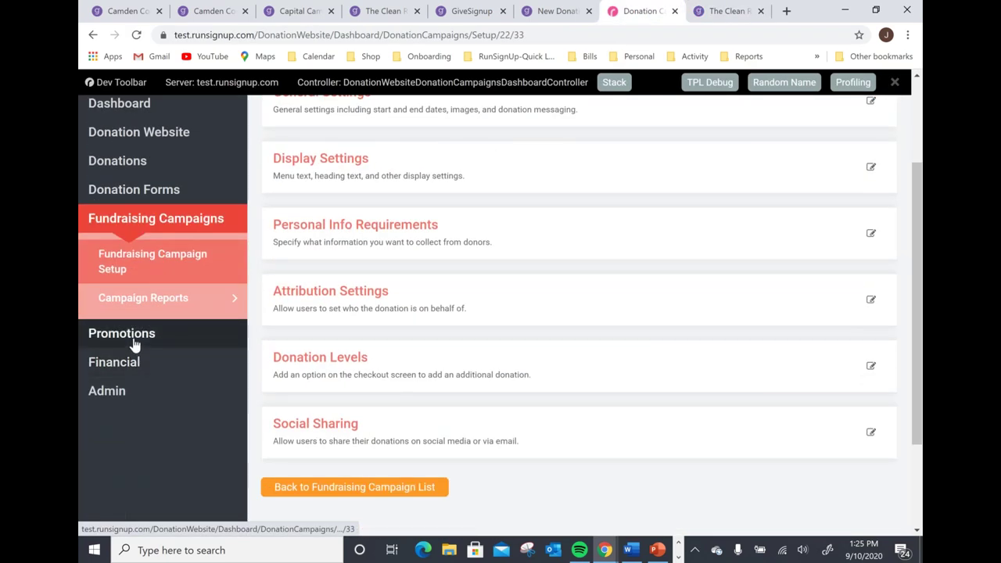
left_click(181, 304)
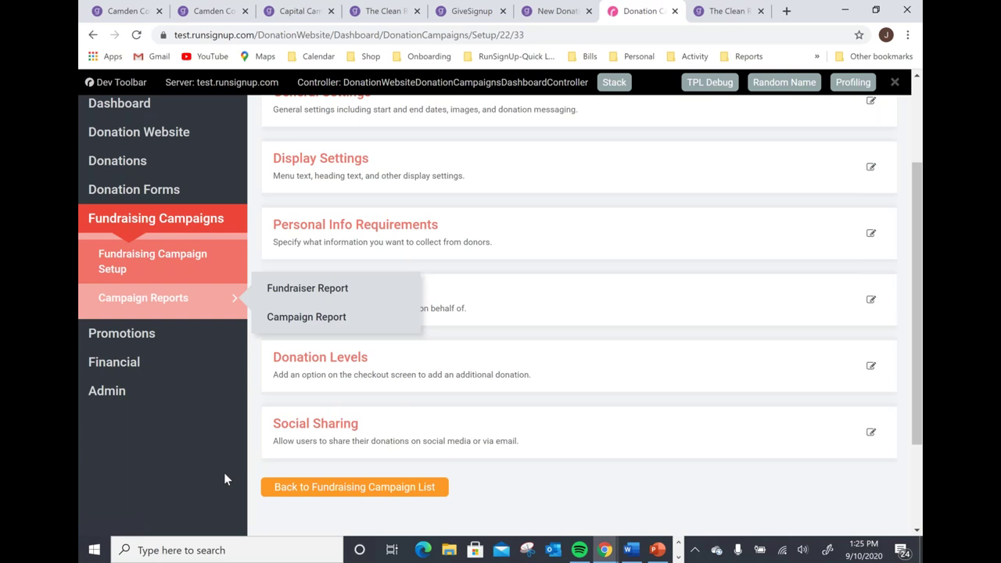
left_click(346, 291)
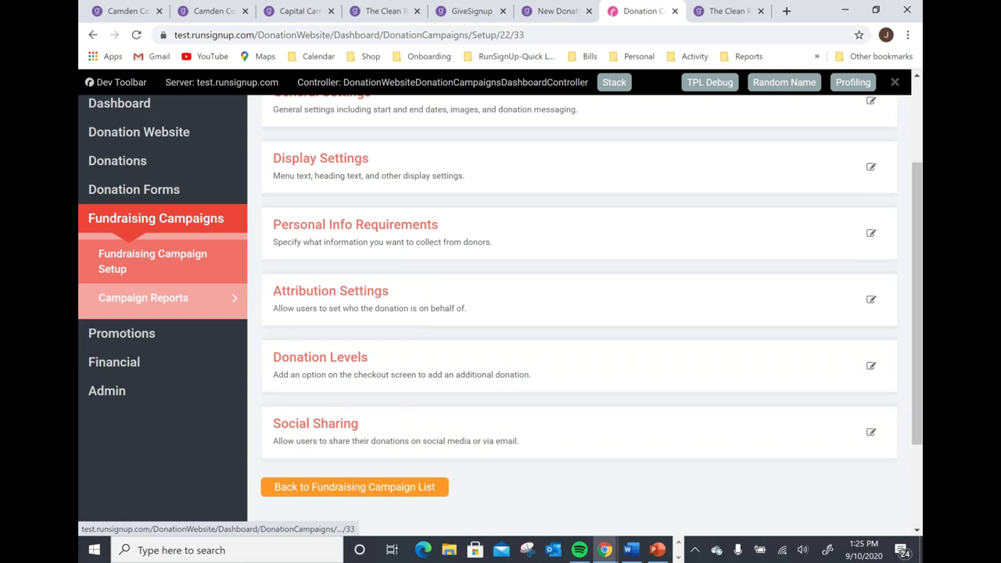
scroll(295, 372, "down", 1)
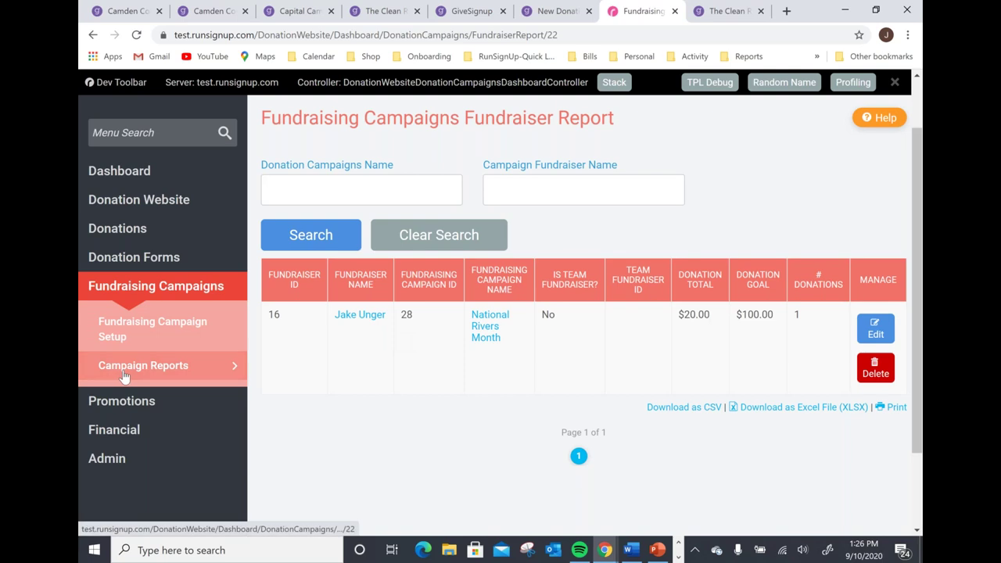
mouse_move(205, 384)
left_click(295, 385)
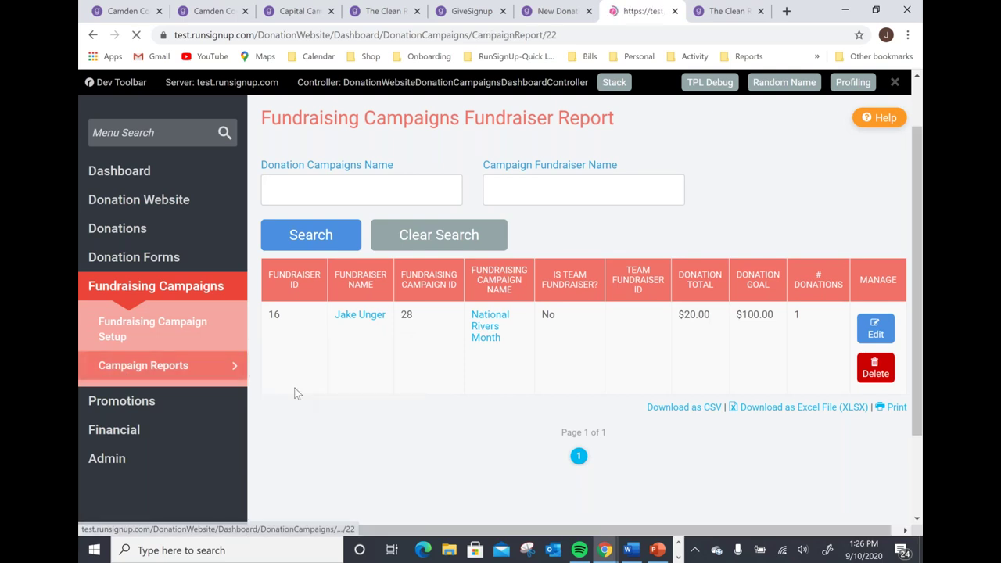
Scroll the report to see National Rivers Month at $30 of its $1,000 goal from 2 donations.
scroll(348, 346, "down", 1)
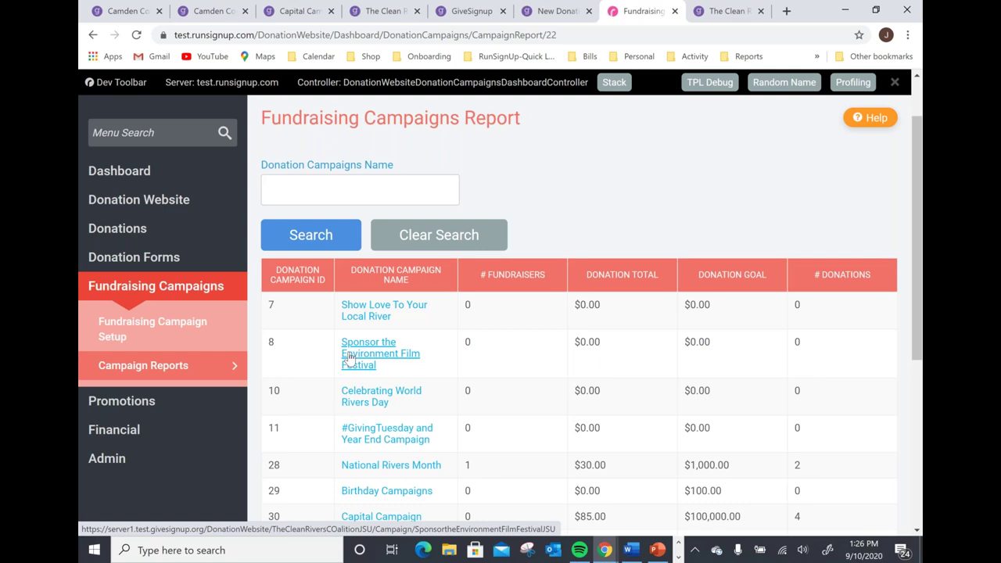
scroll(438, 306, "down", 3)
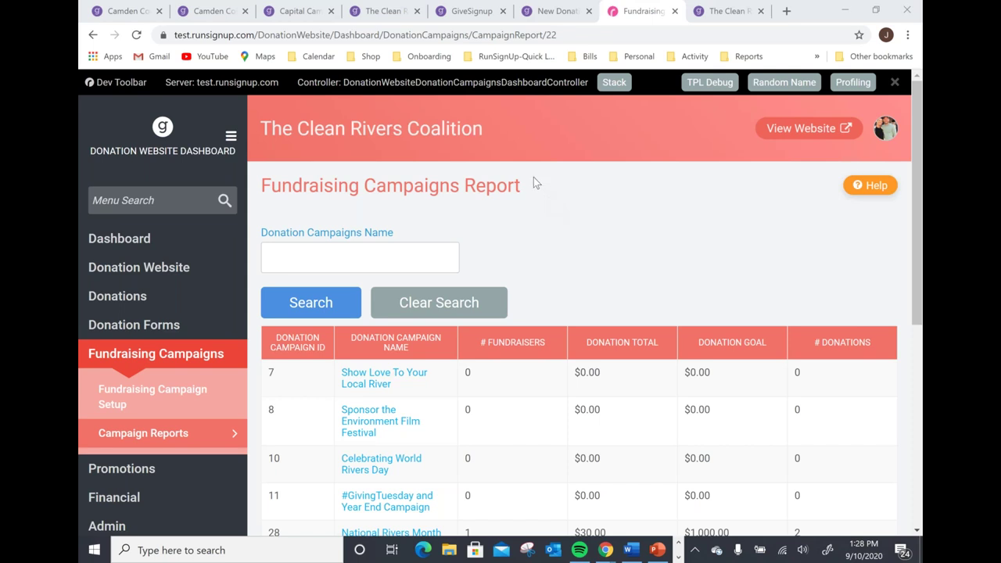
Search the menu for 'face' and reach Link Facebook Charity under Donations > Facebook Fundraisers.
left_click(159, 201)
type("face")
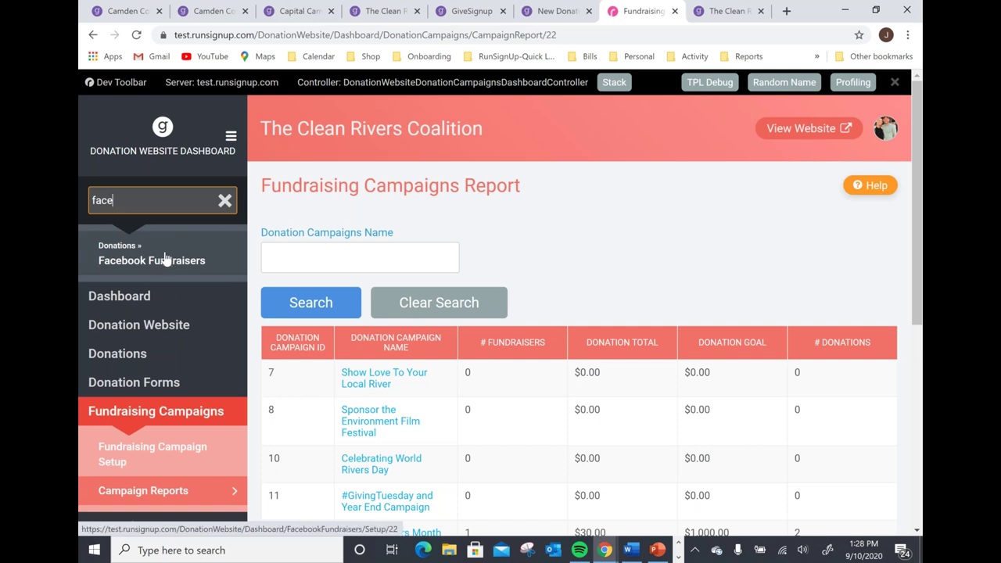
left_click(141, 353)
scroll(141, 353, "down", 2)
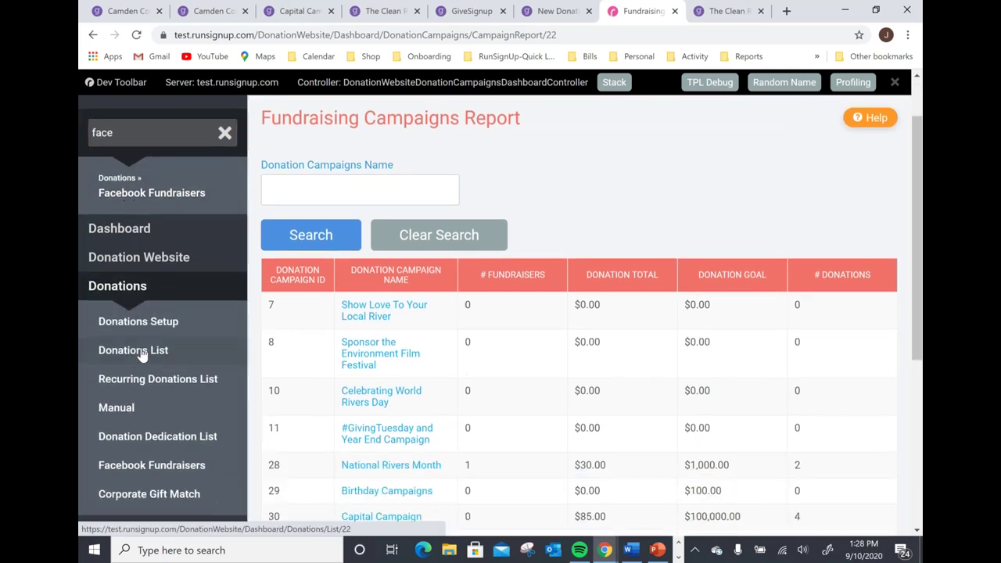
left_click(159, 399)
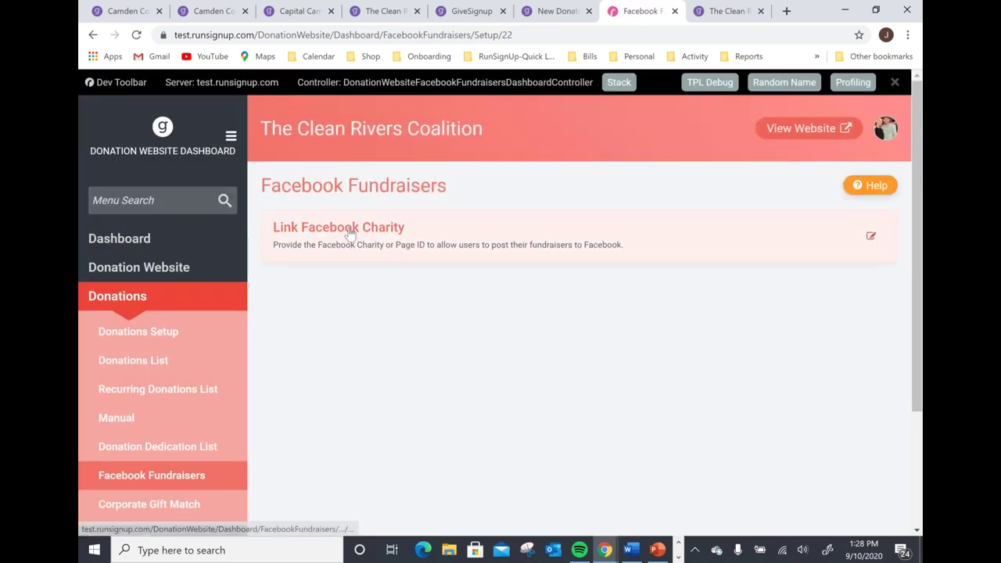
left_click(349, 232)
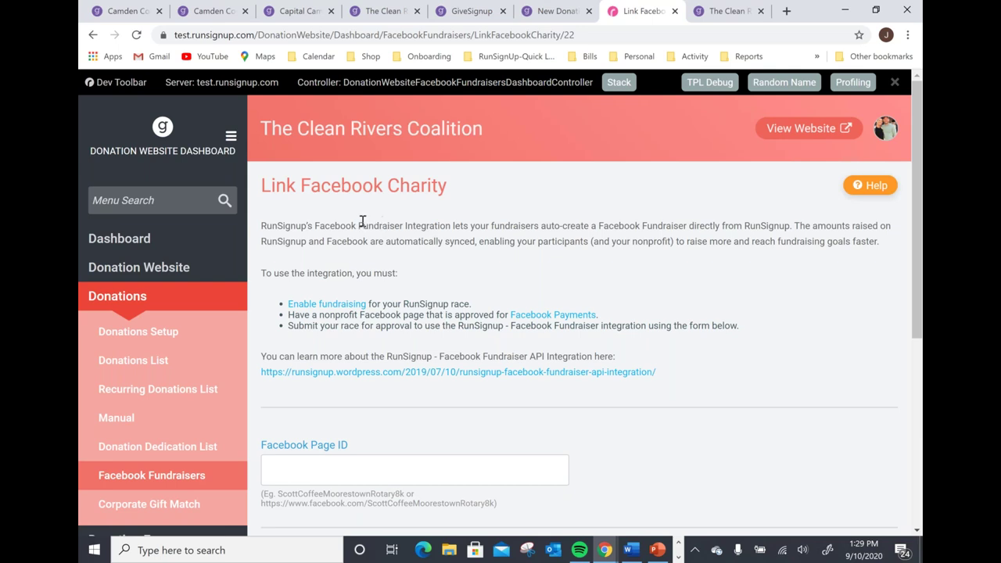
Collapse the donations menu and review the Link Facebook Charity page with its empty Facebook Page ID field.
left_click(138, 304)
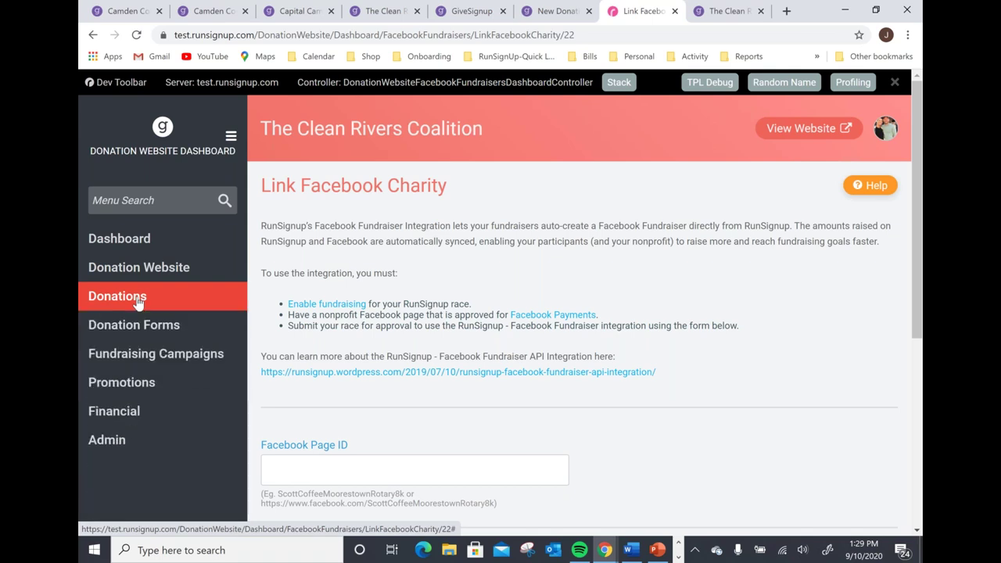
left_click(138, 302)
scroll(141, 344, "down", 1)
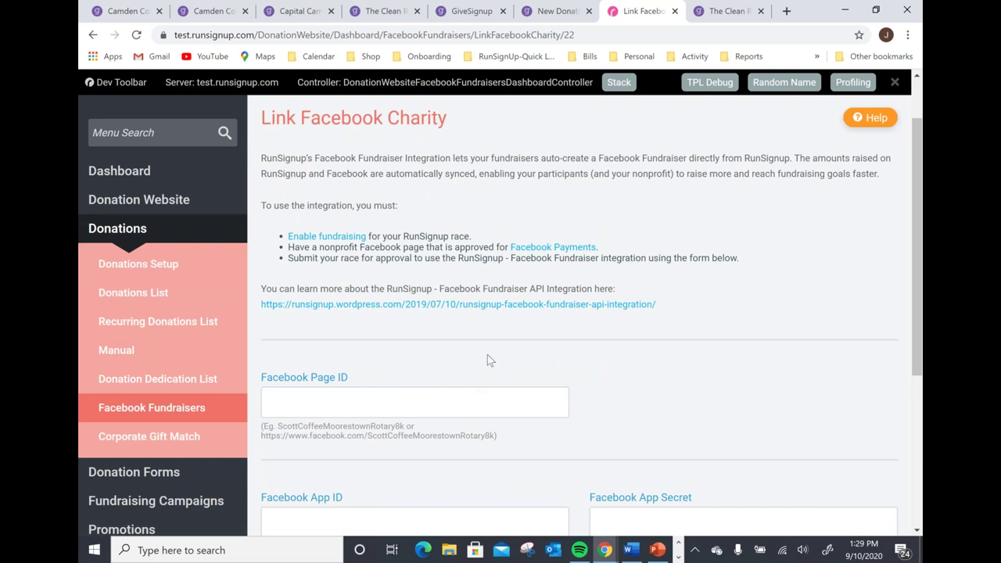
scroll(489, 356, "down", 3)
scroll(489, 352, "up", 3)
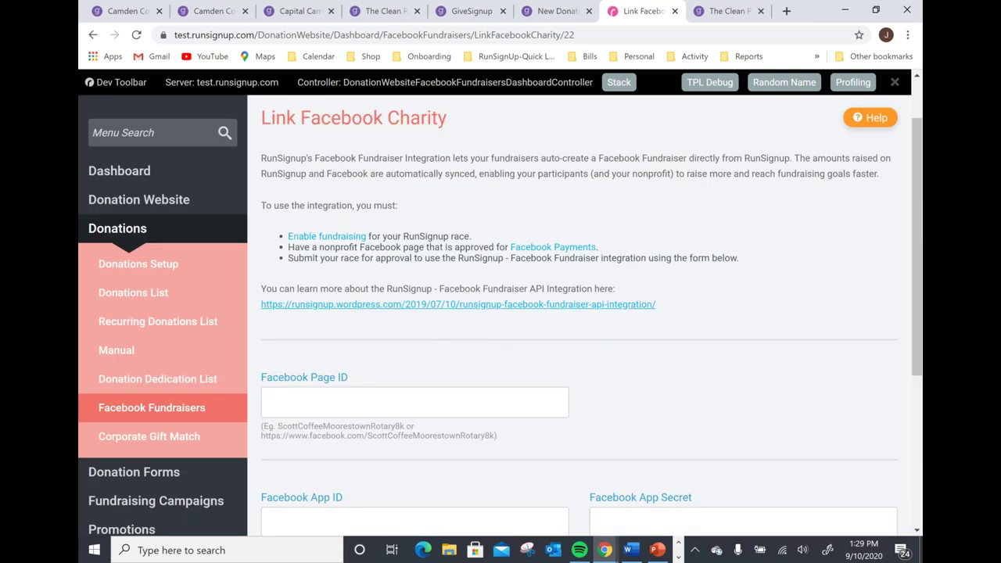
left_click(141, 235)
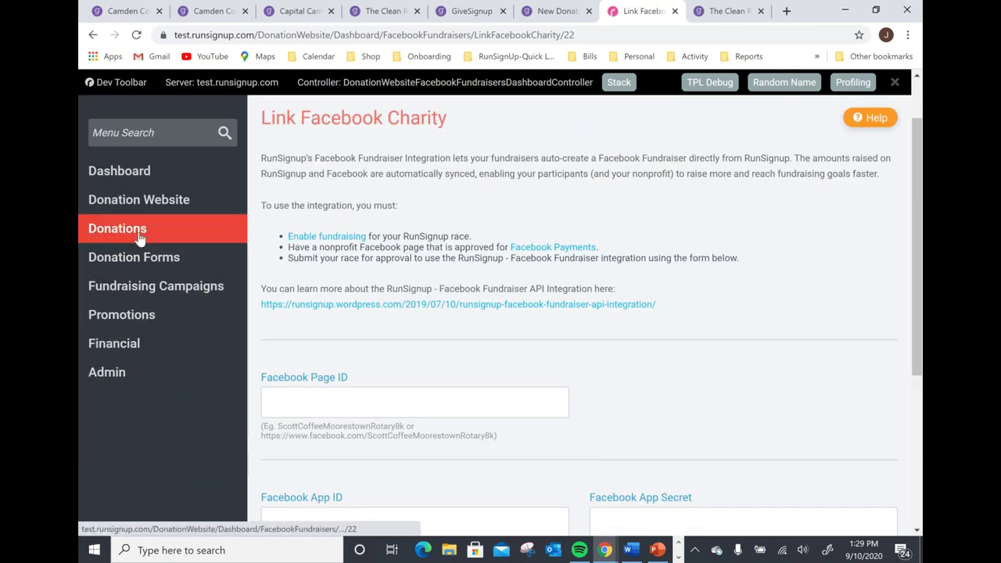